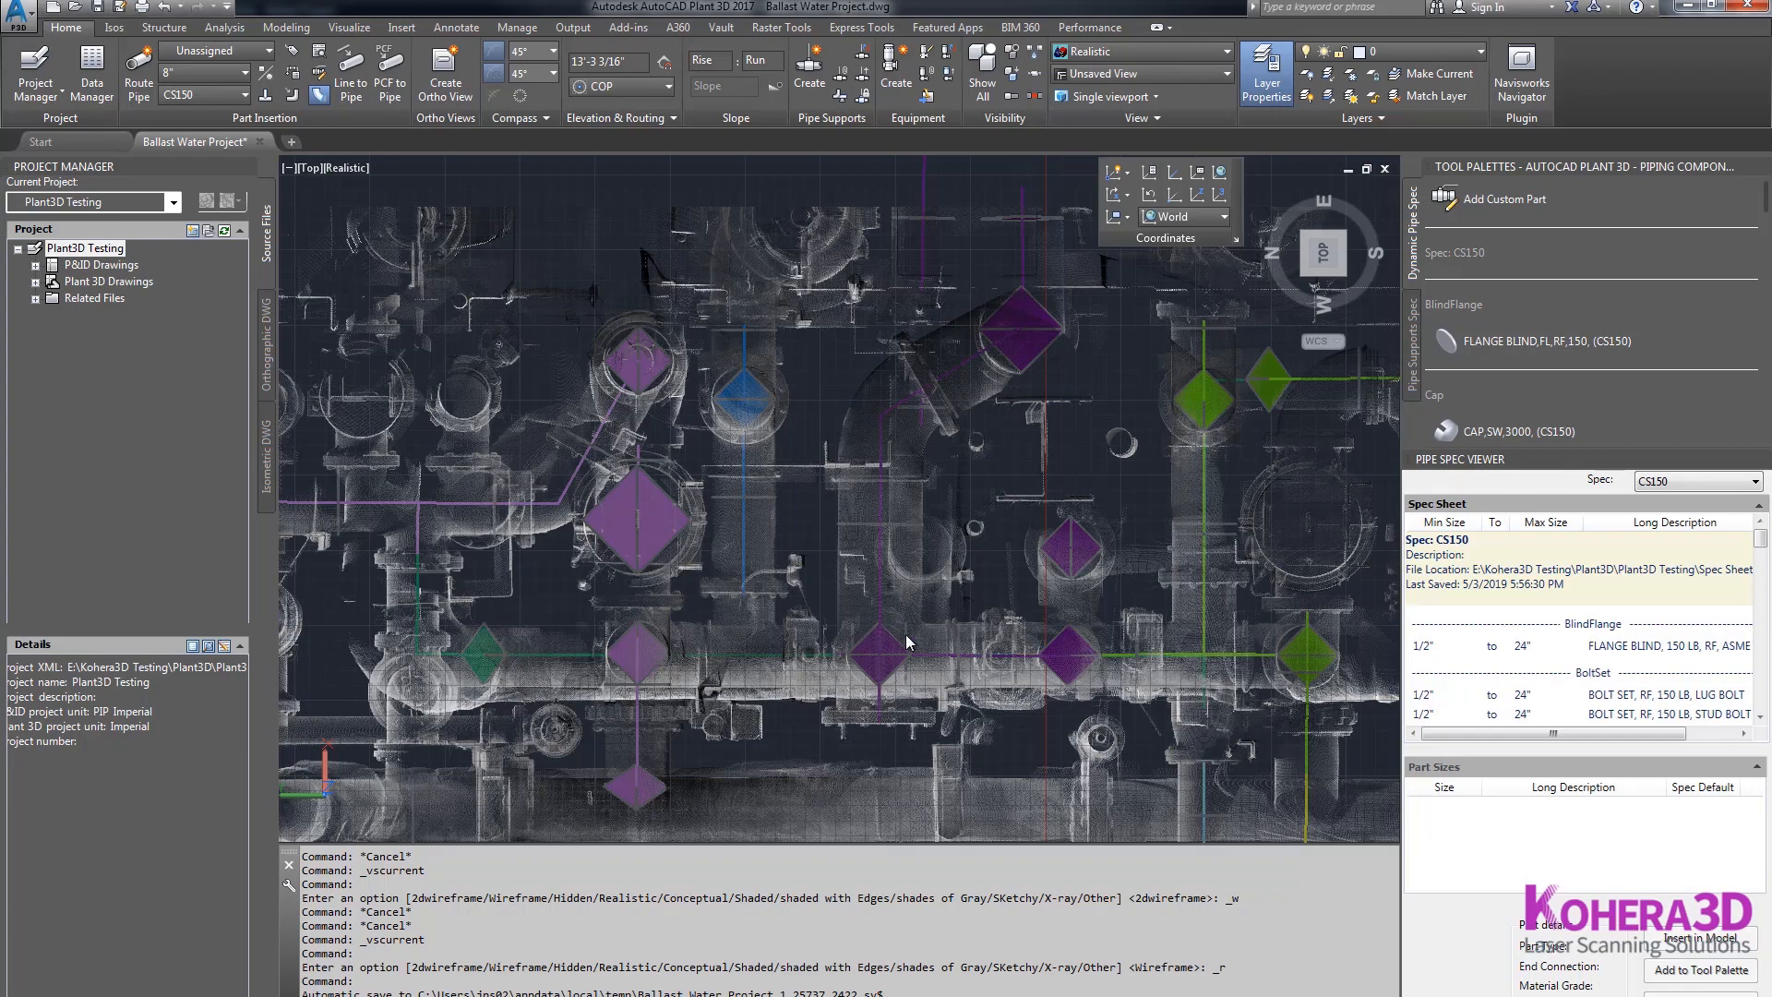
Step: Switch to Kohera3D and load the Ballast Project's entire Scans folder into Scene 1
middle_click_drag(909, 644, 920, 581, "shift")
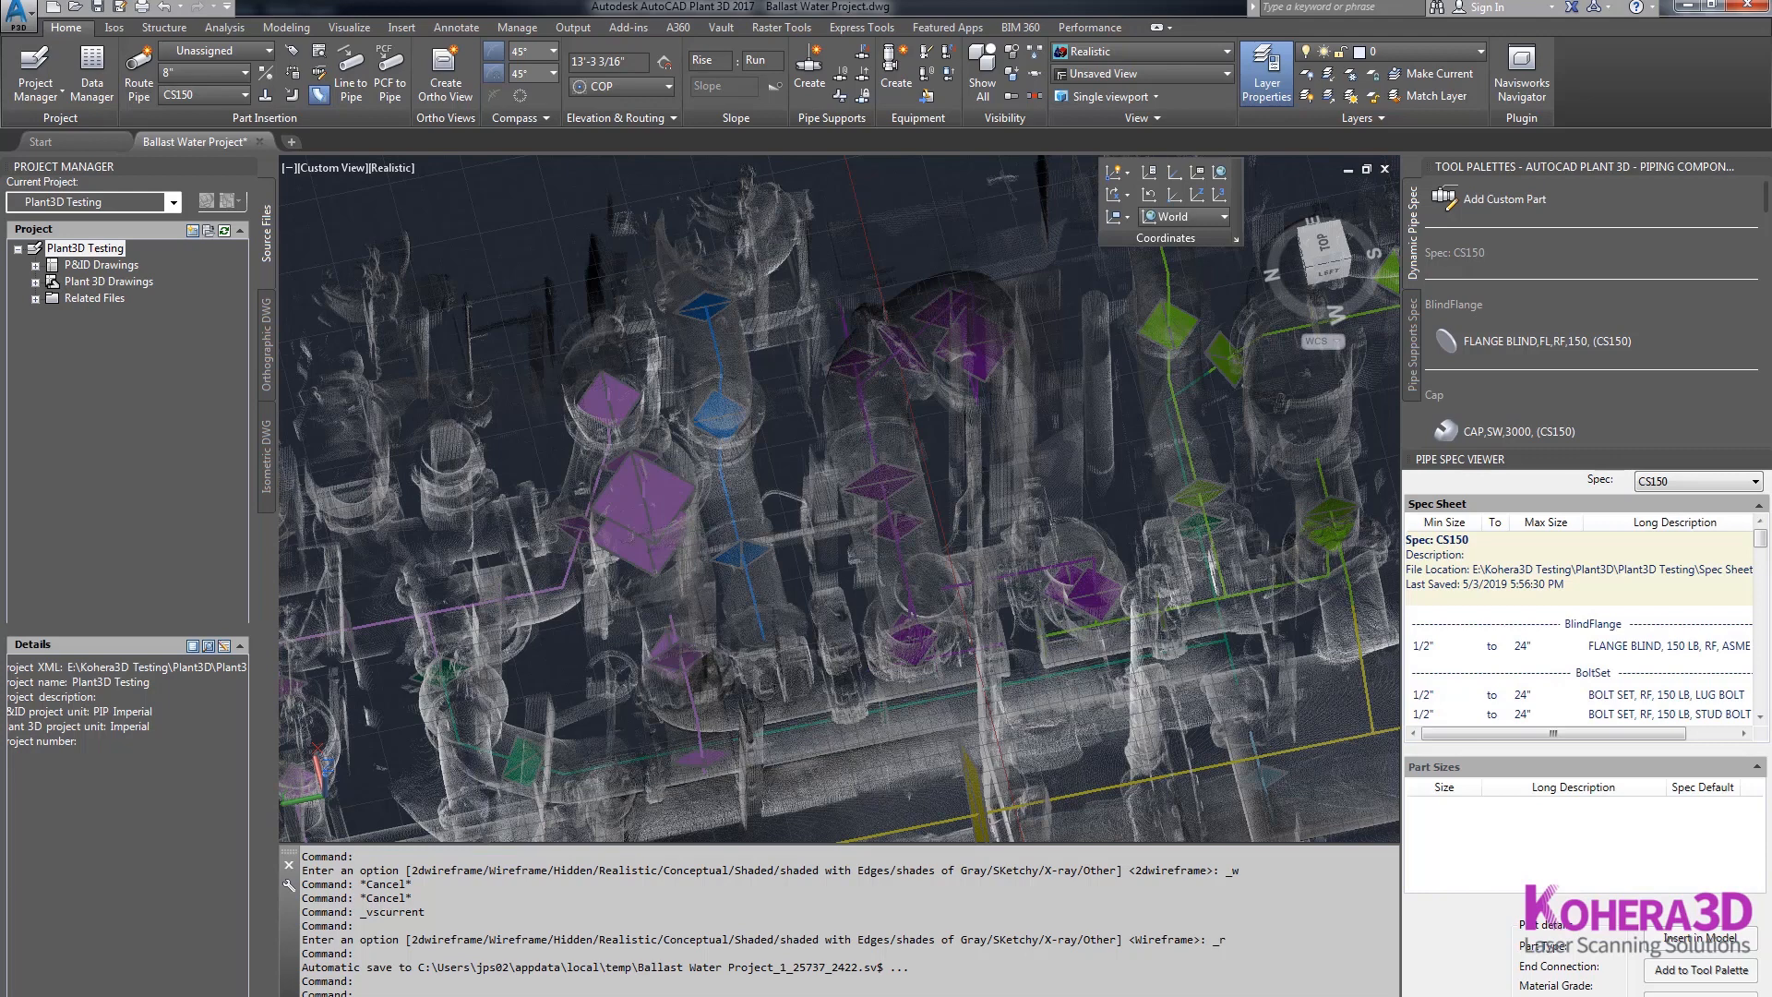
left_click(805, 979)
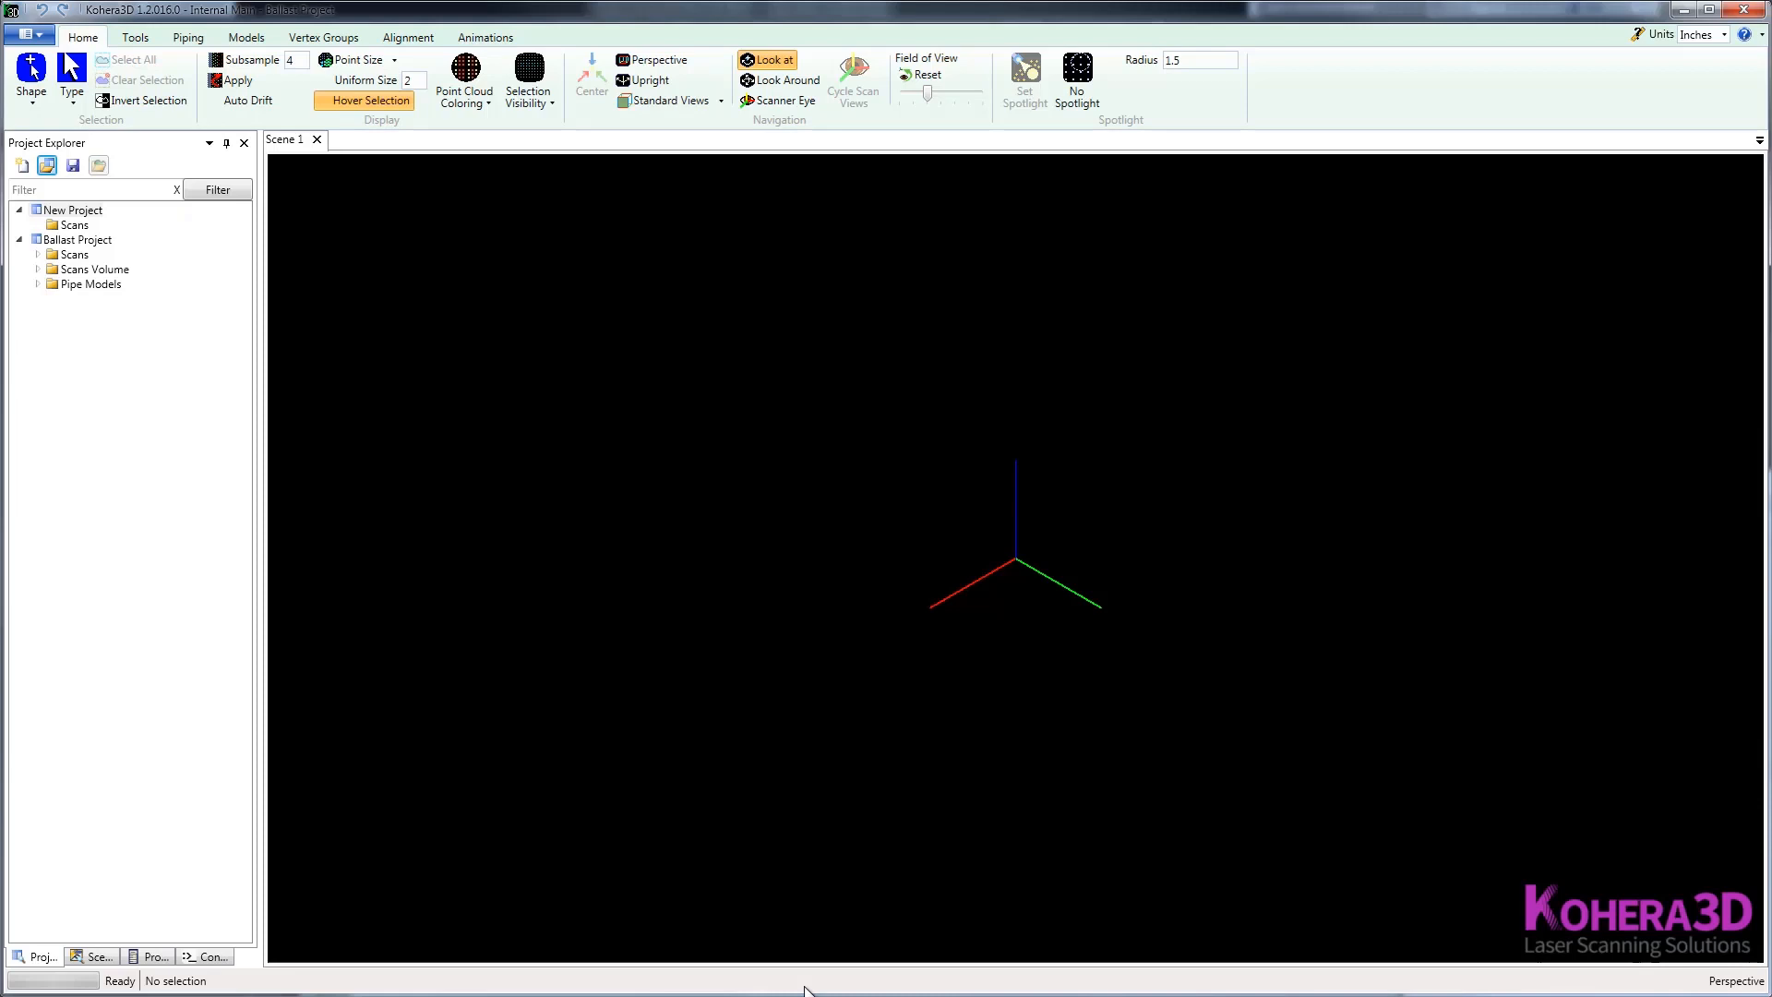
left_click(38, 256)
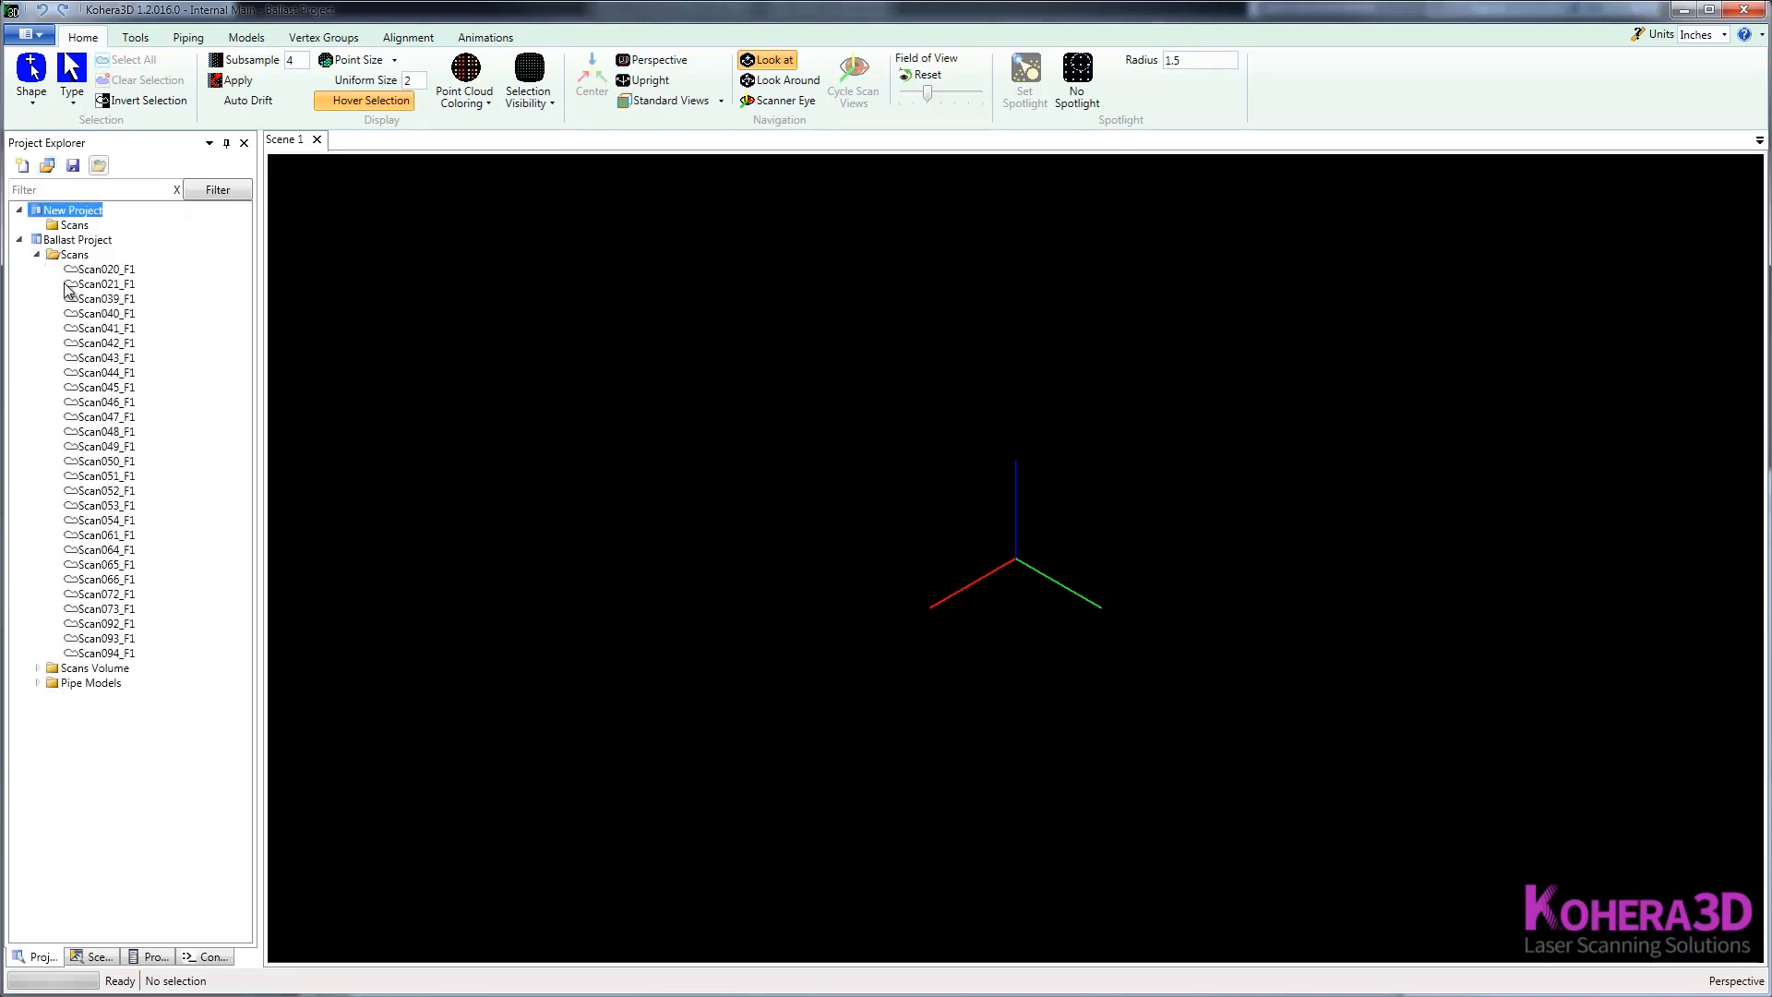
left_click_drag(71, 263, 588, 521)
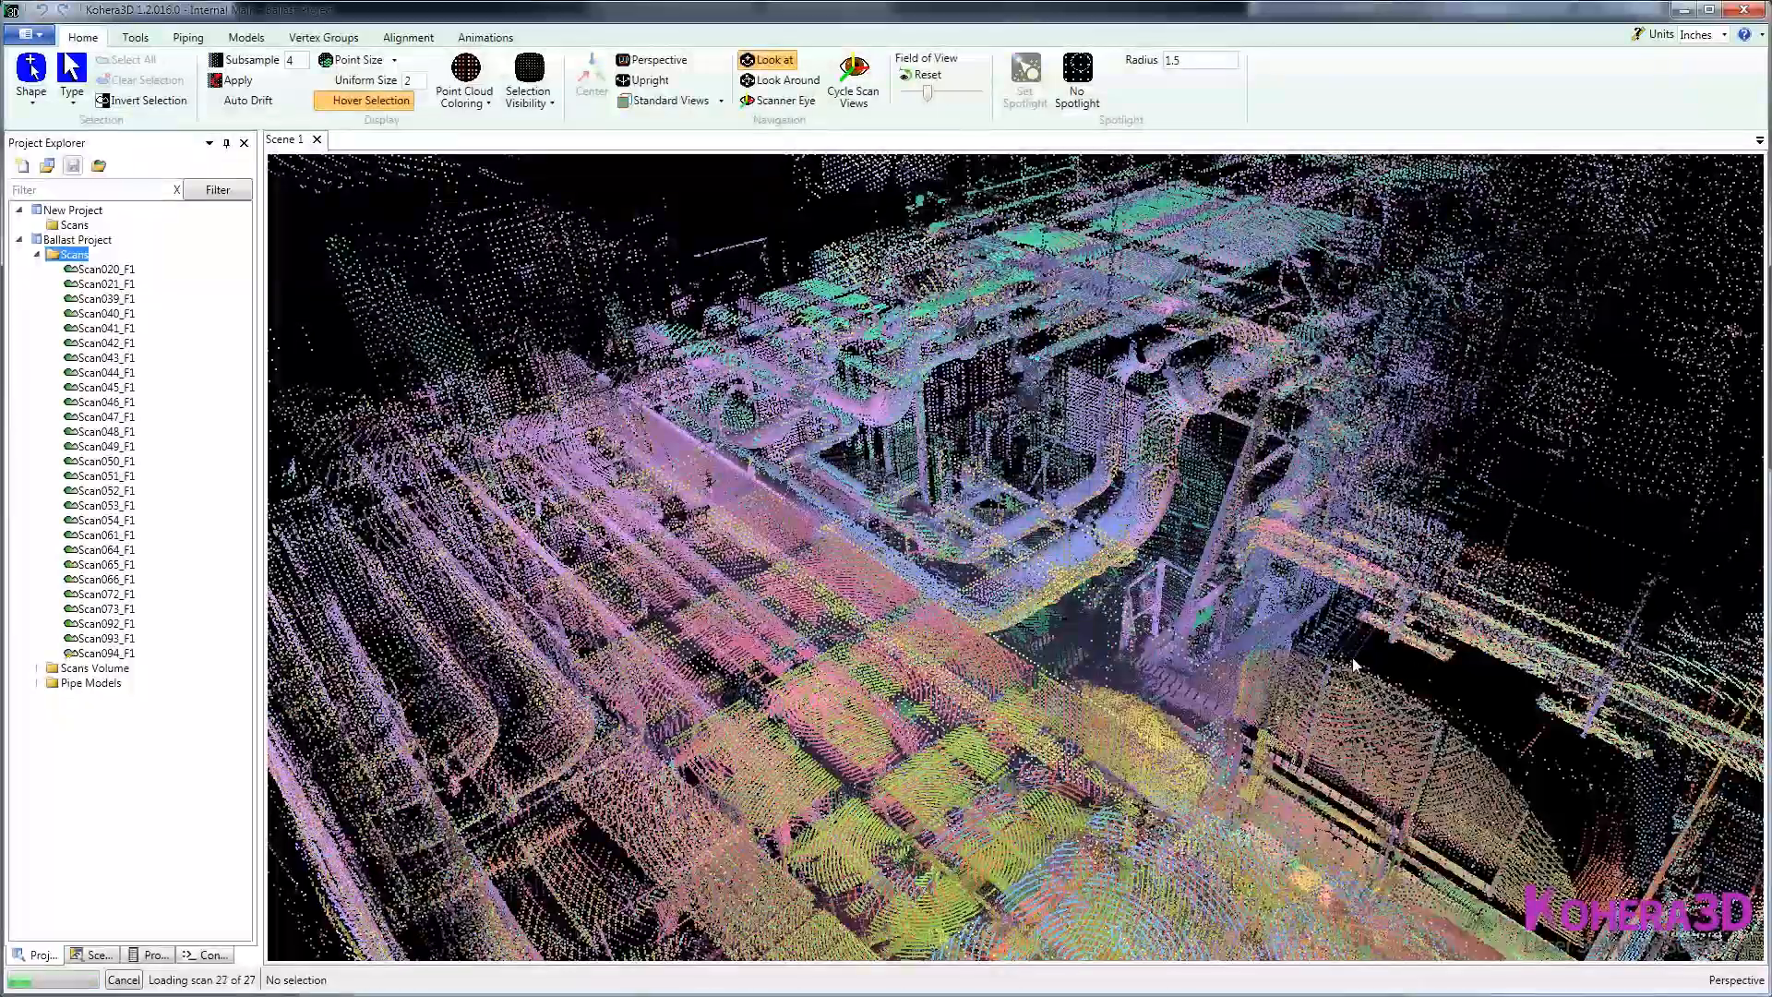
Step: Examine the loaded point cloud of the whole plant from inside and from several outside angles
scroll(1296, 666, "down", 10)
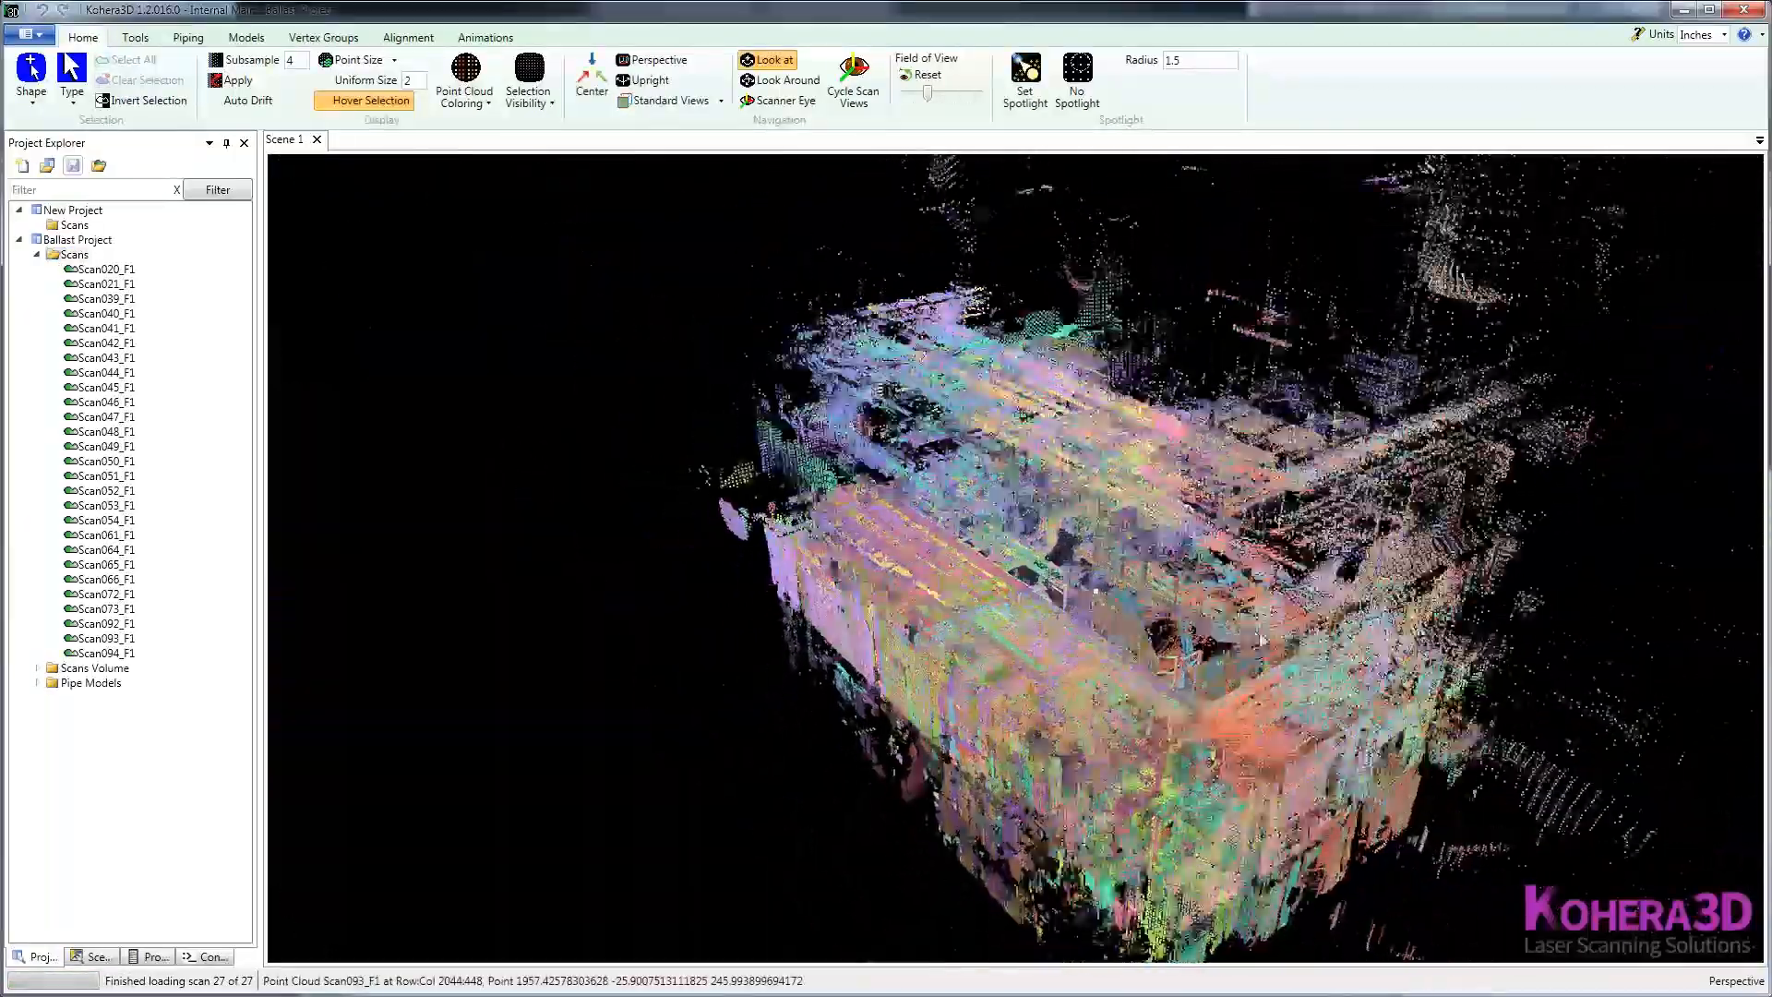
scroll(934, 572, "up", 10)
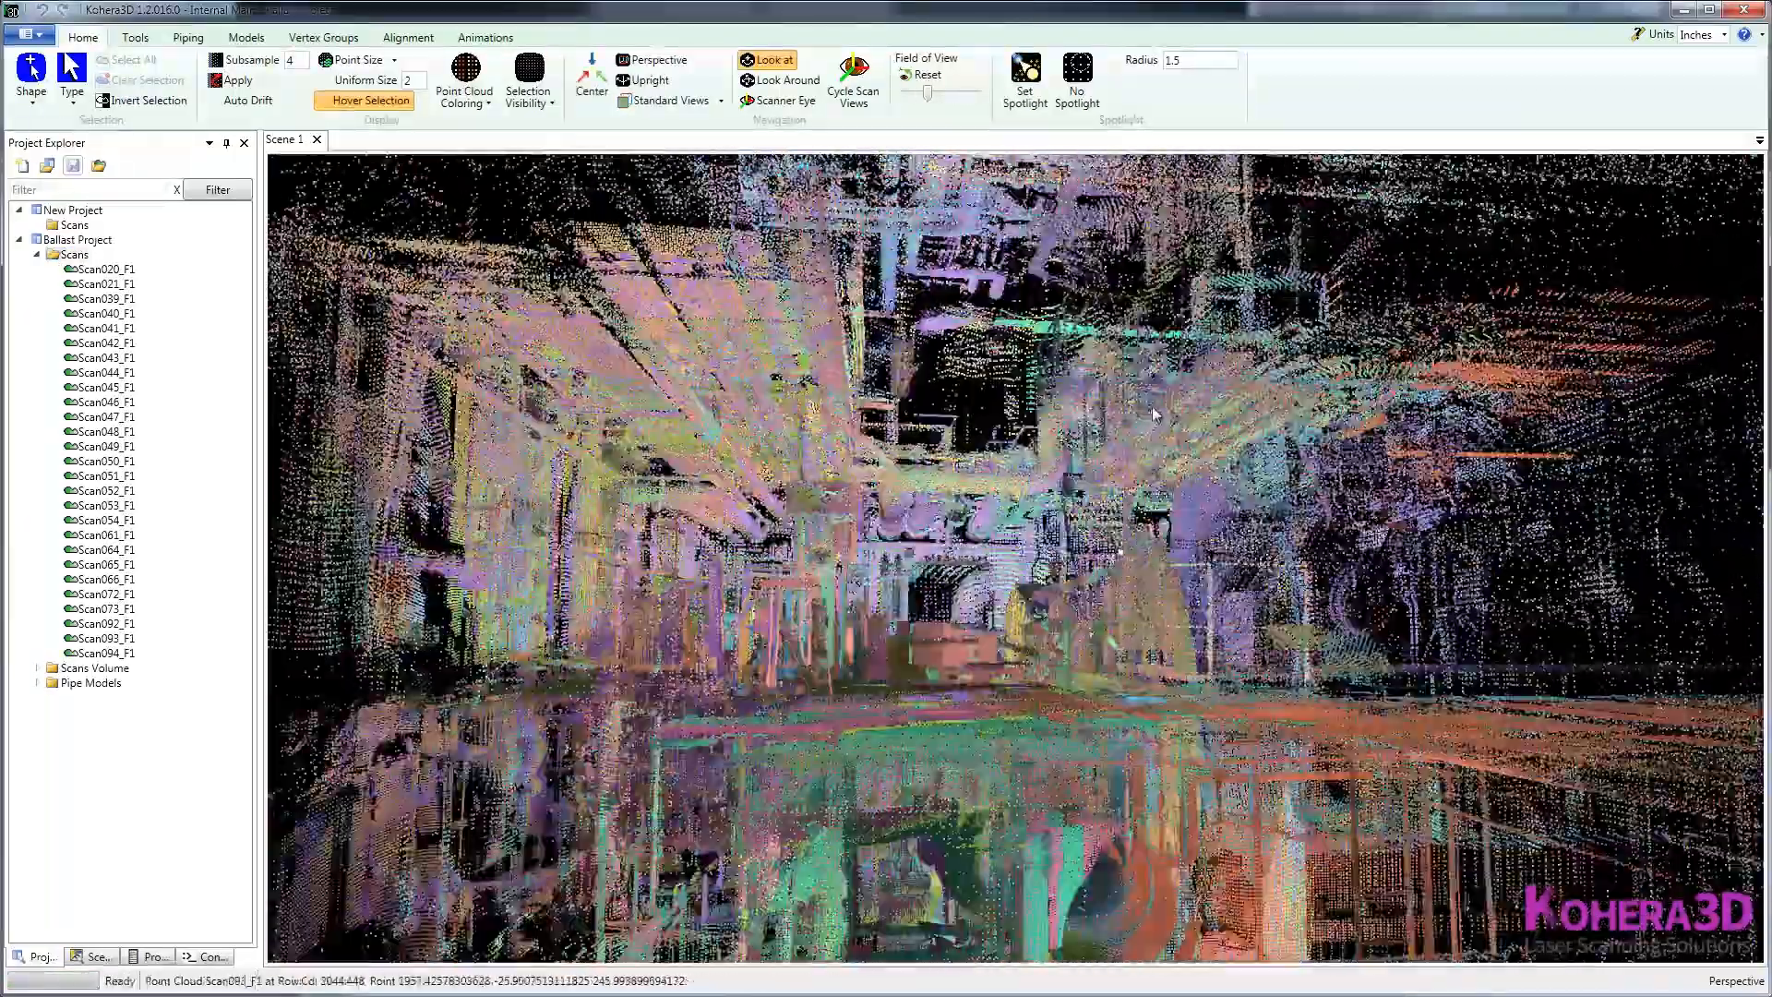
middle_click_drag(1155, 414, 1147, 638)
scroll(1143, 600, "down", 10)
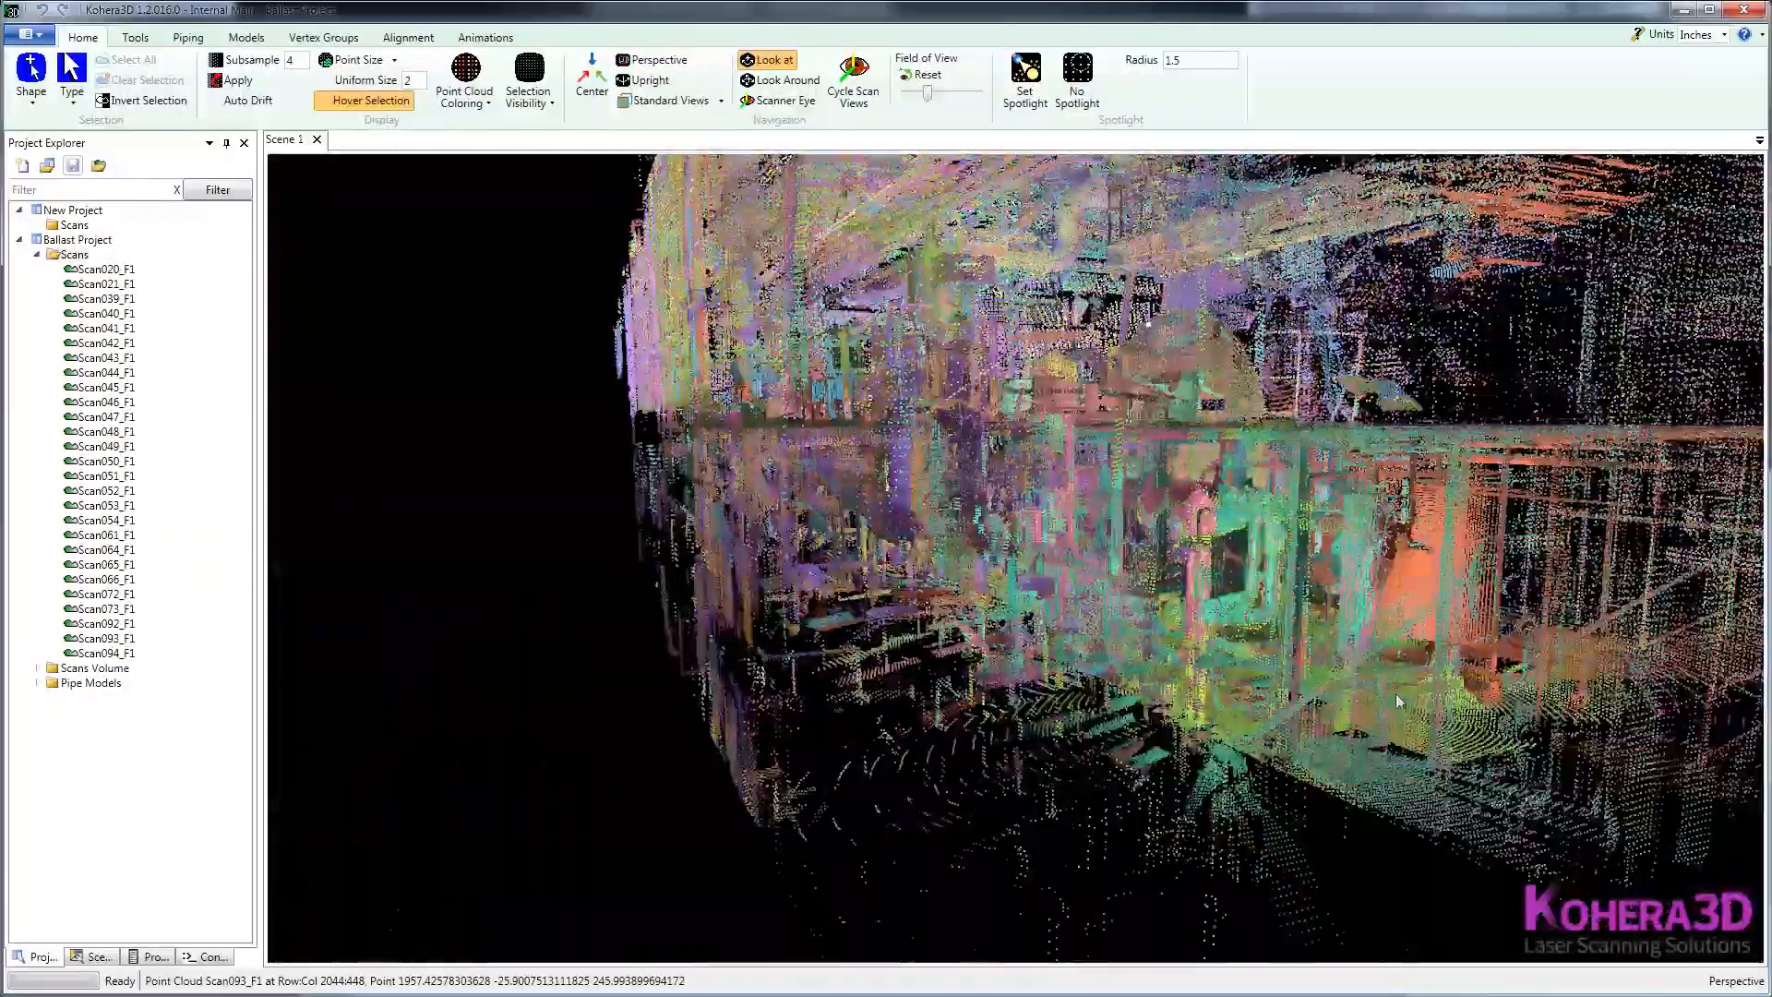
scroll(1365, 751, "up", 2)
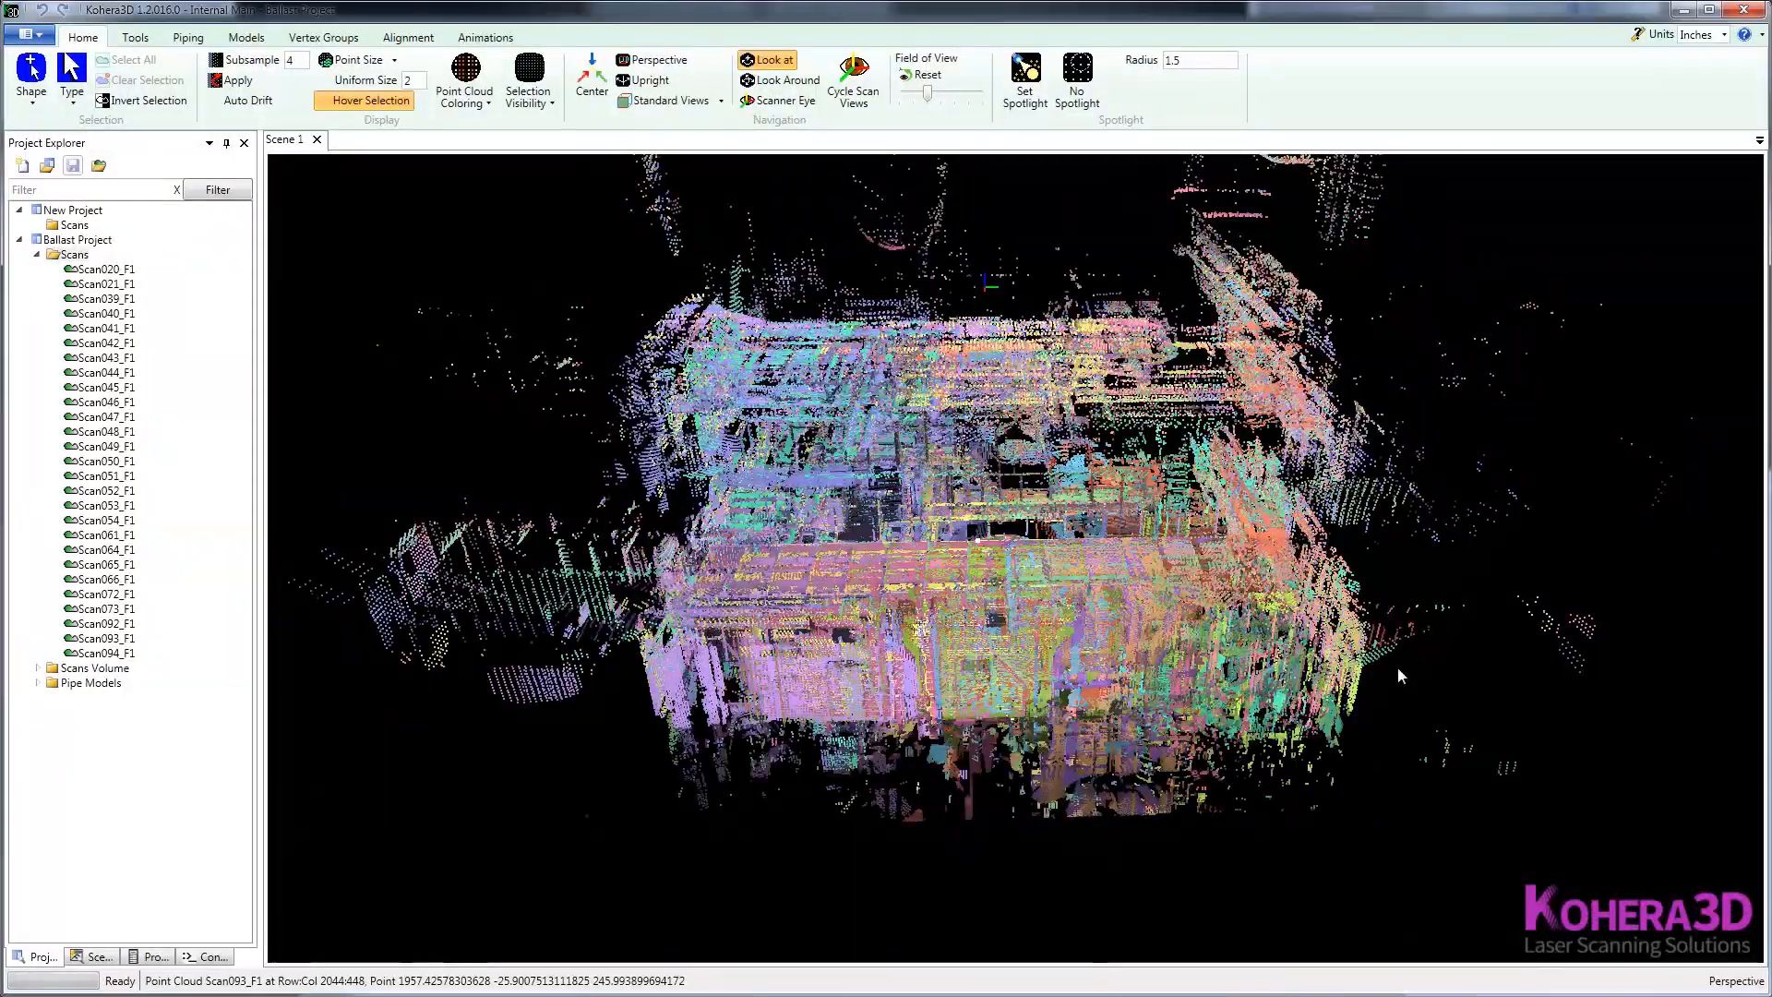
middle_click_drag(1320, 658, 992, 644)
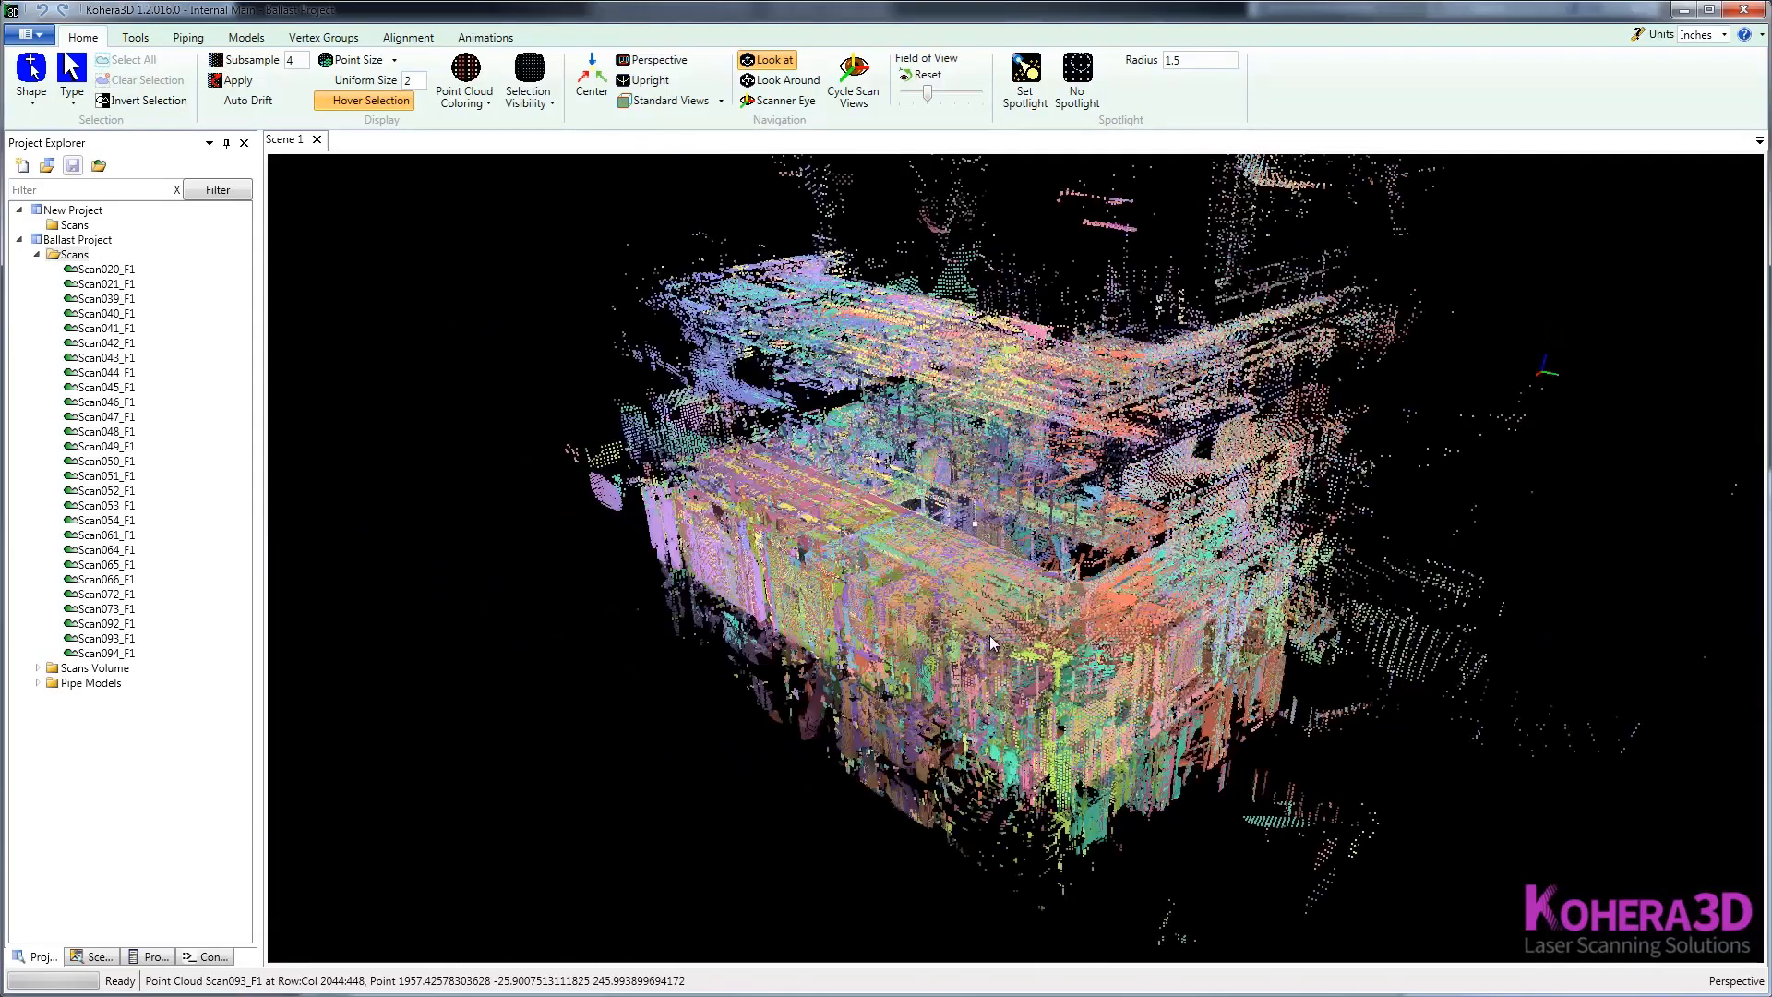
middle_click_drag(1128, 667, 342, 292)
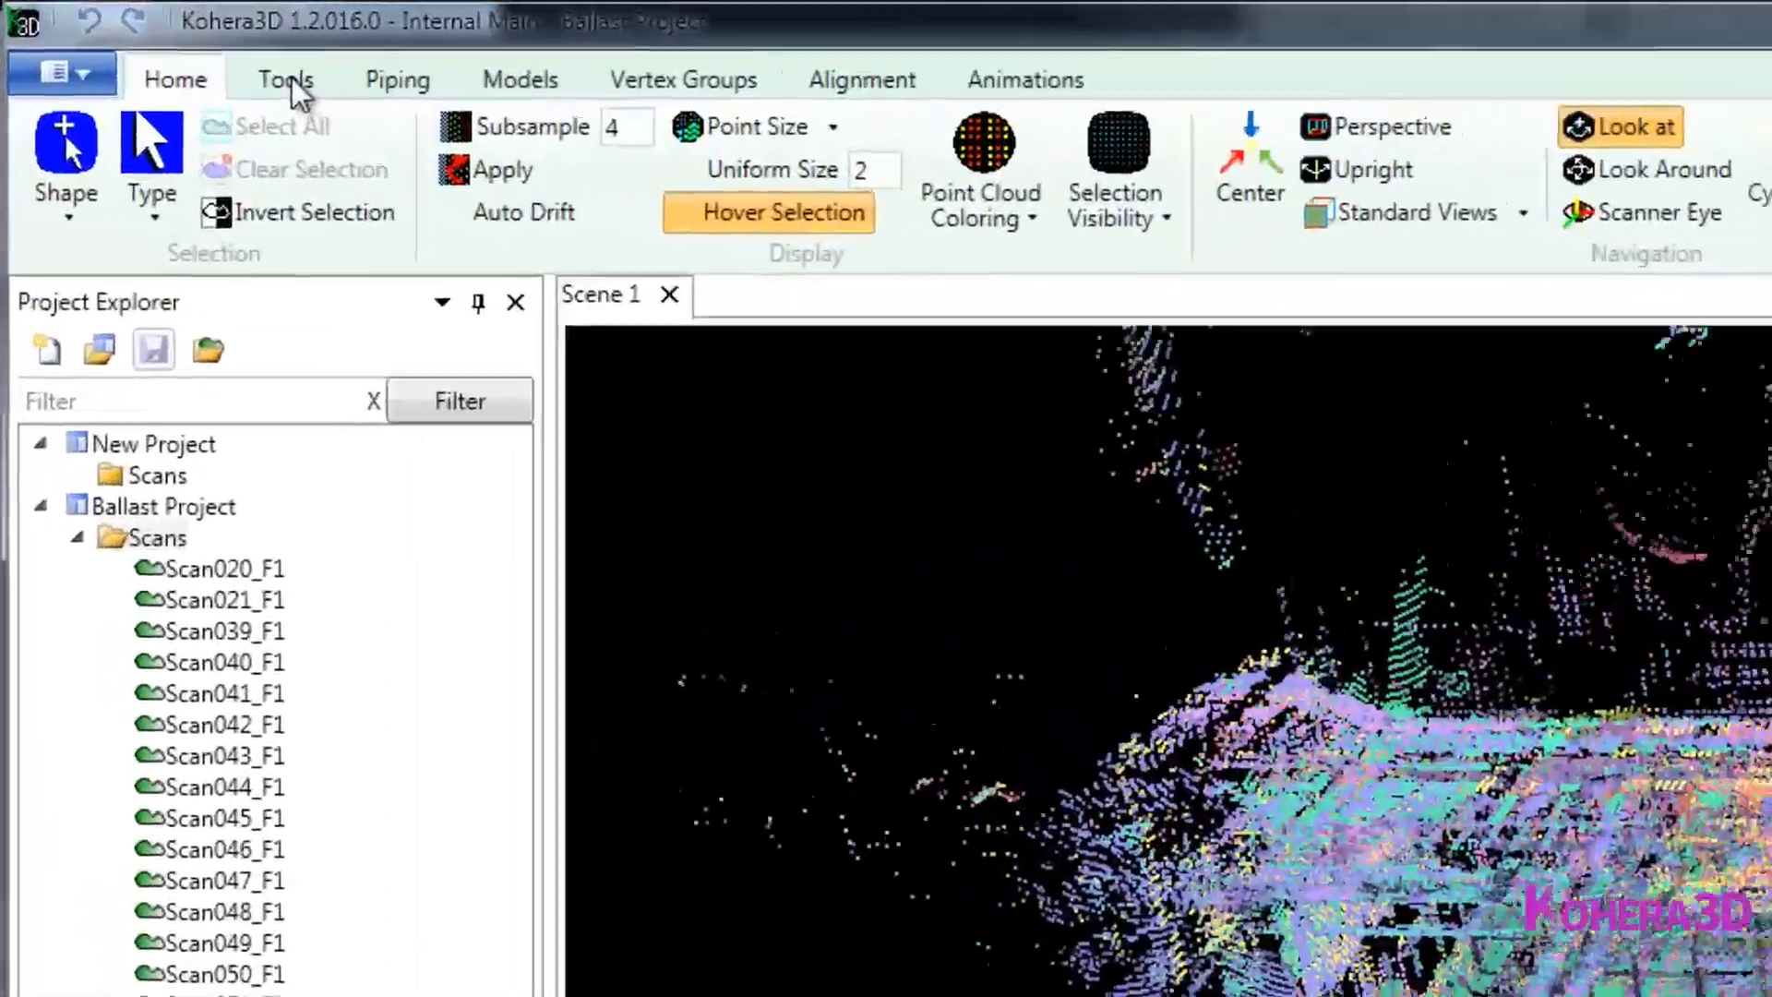
Step: Show the Volume Tools and dock them separately beside the scene, opposite the Project Explorer
left_click(134, 37)
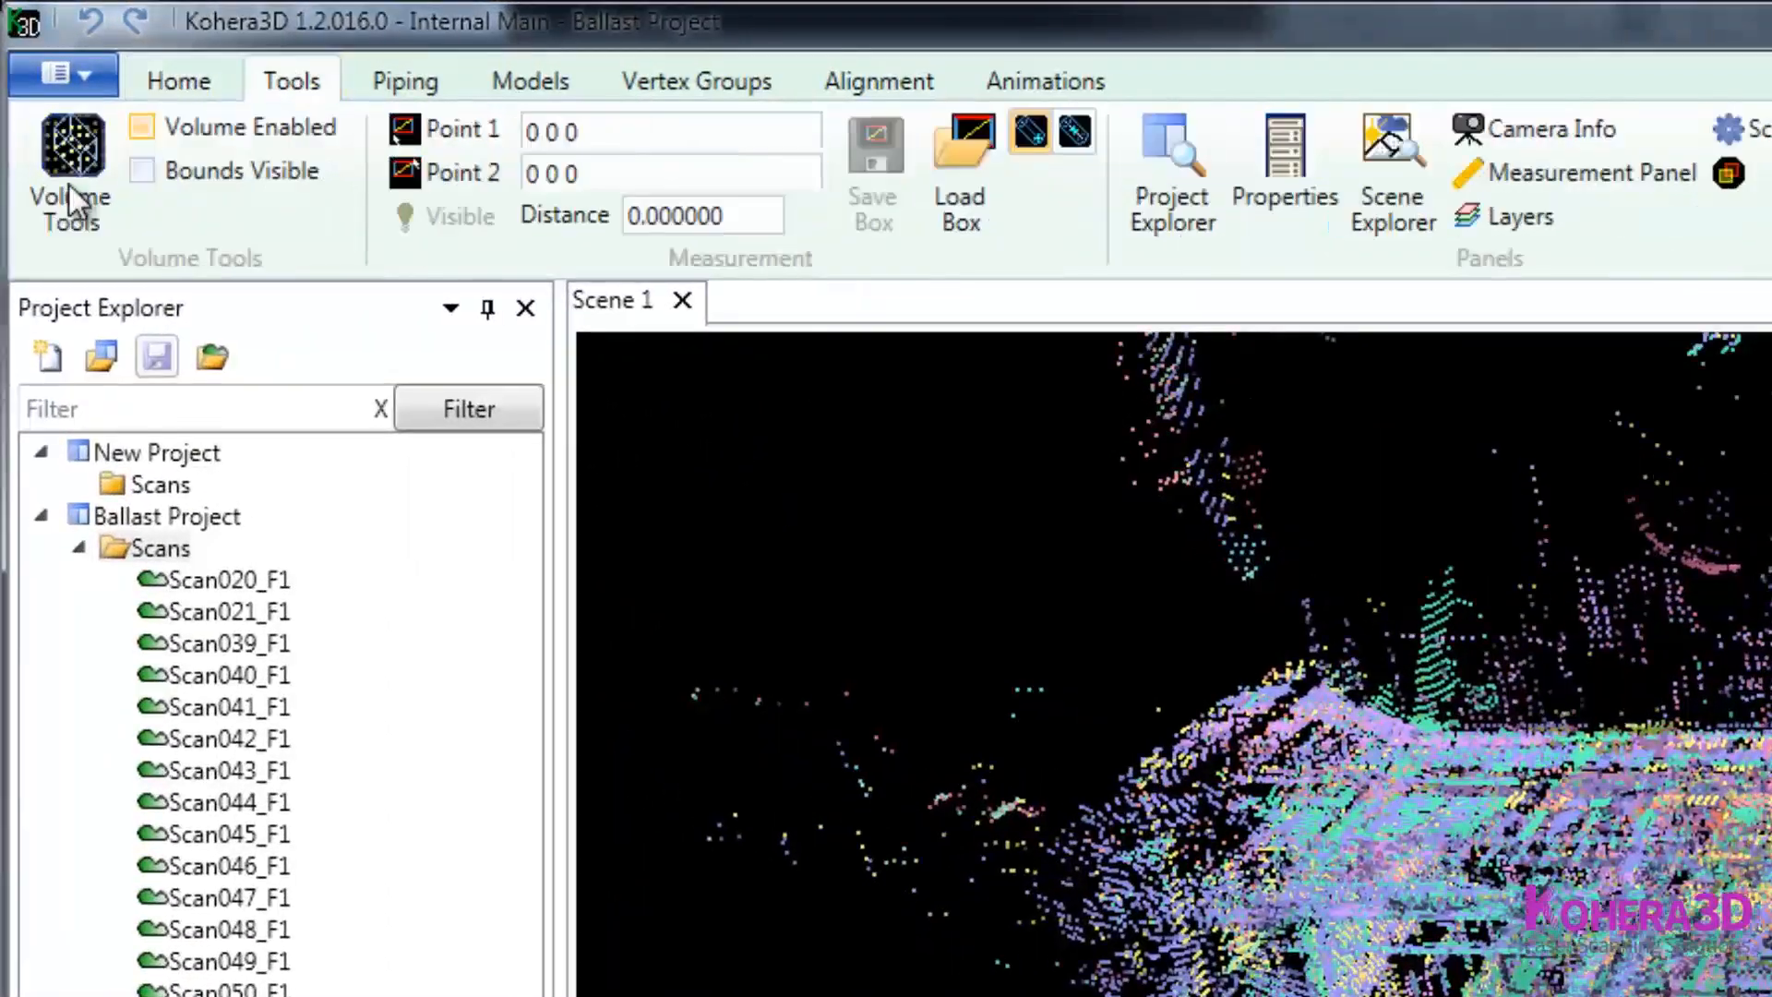
left_click(74, 197)
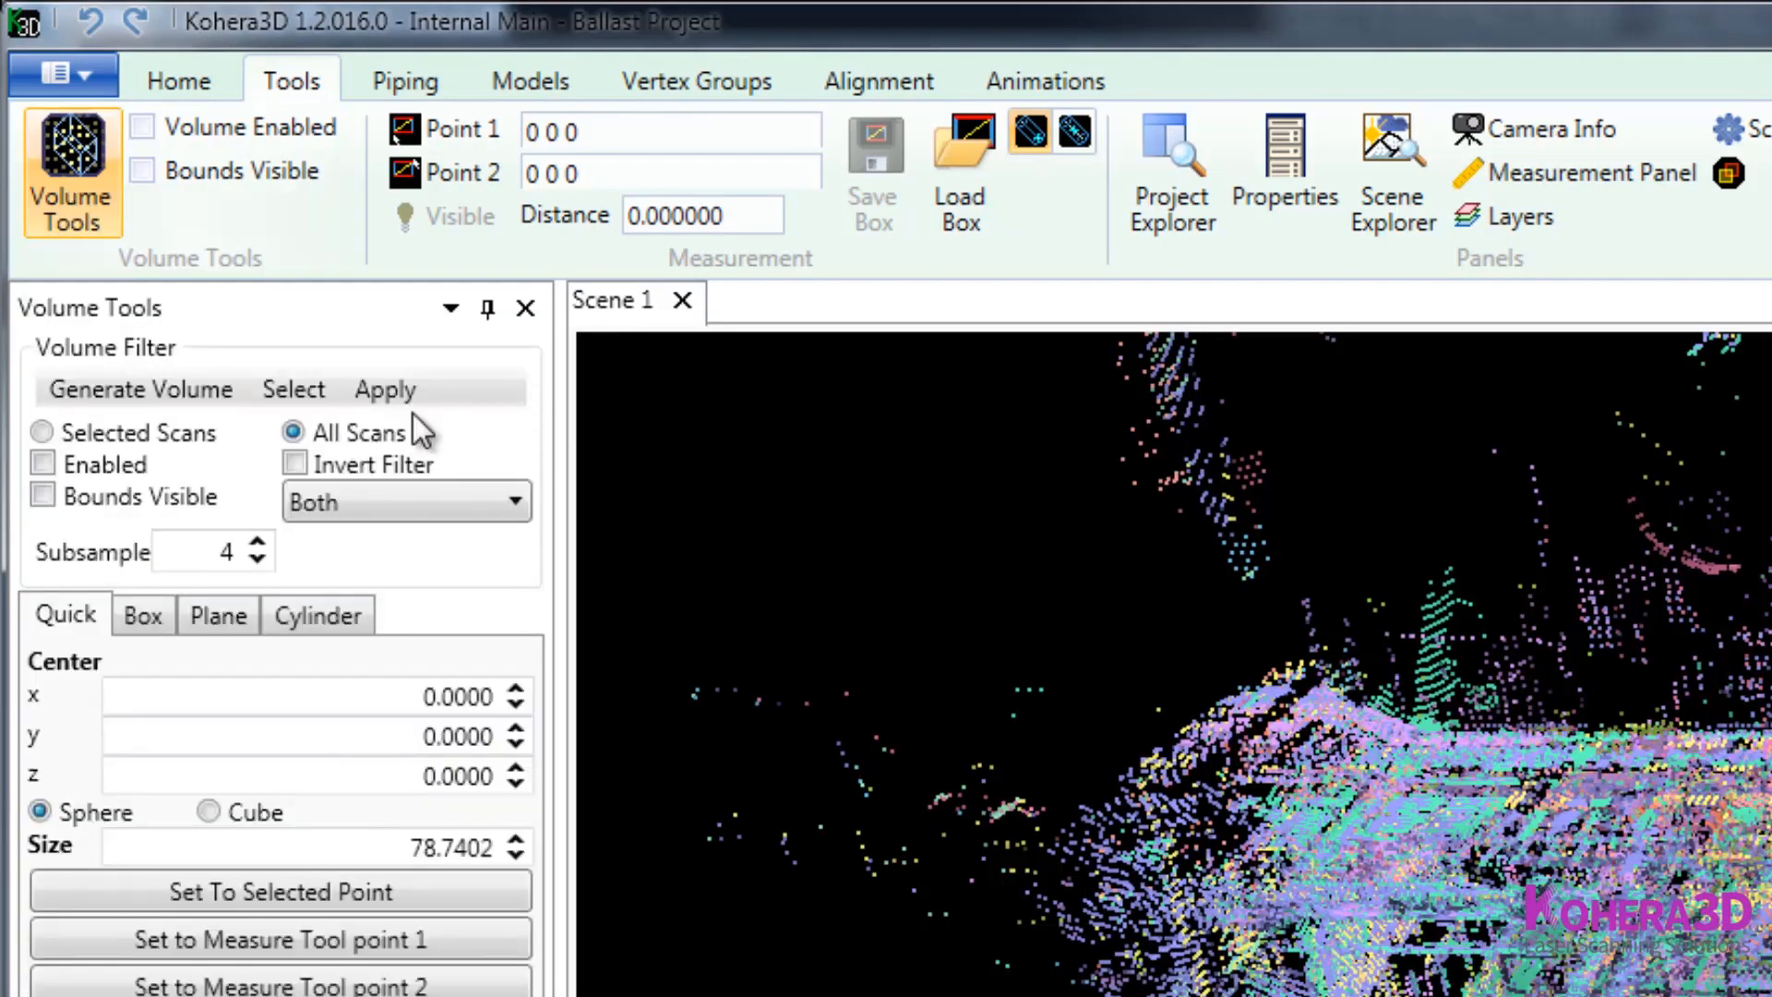
left_click(450, 307)
left_click(498, 358)
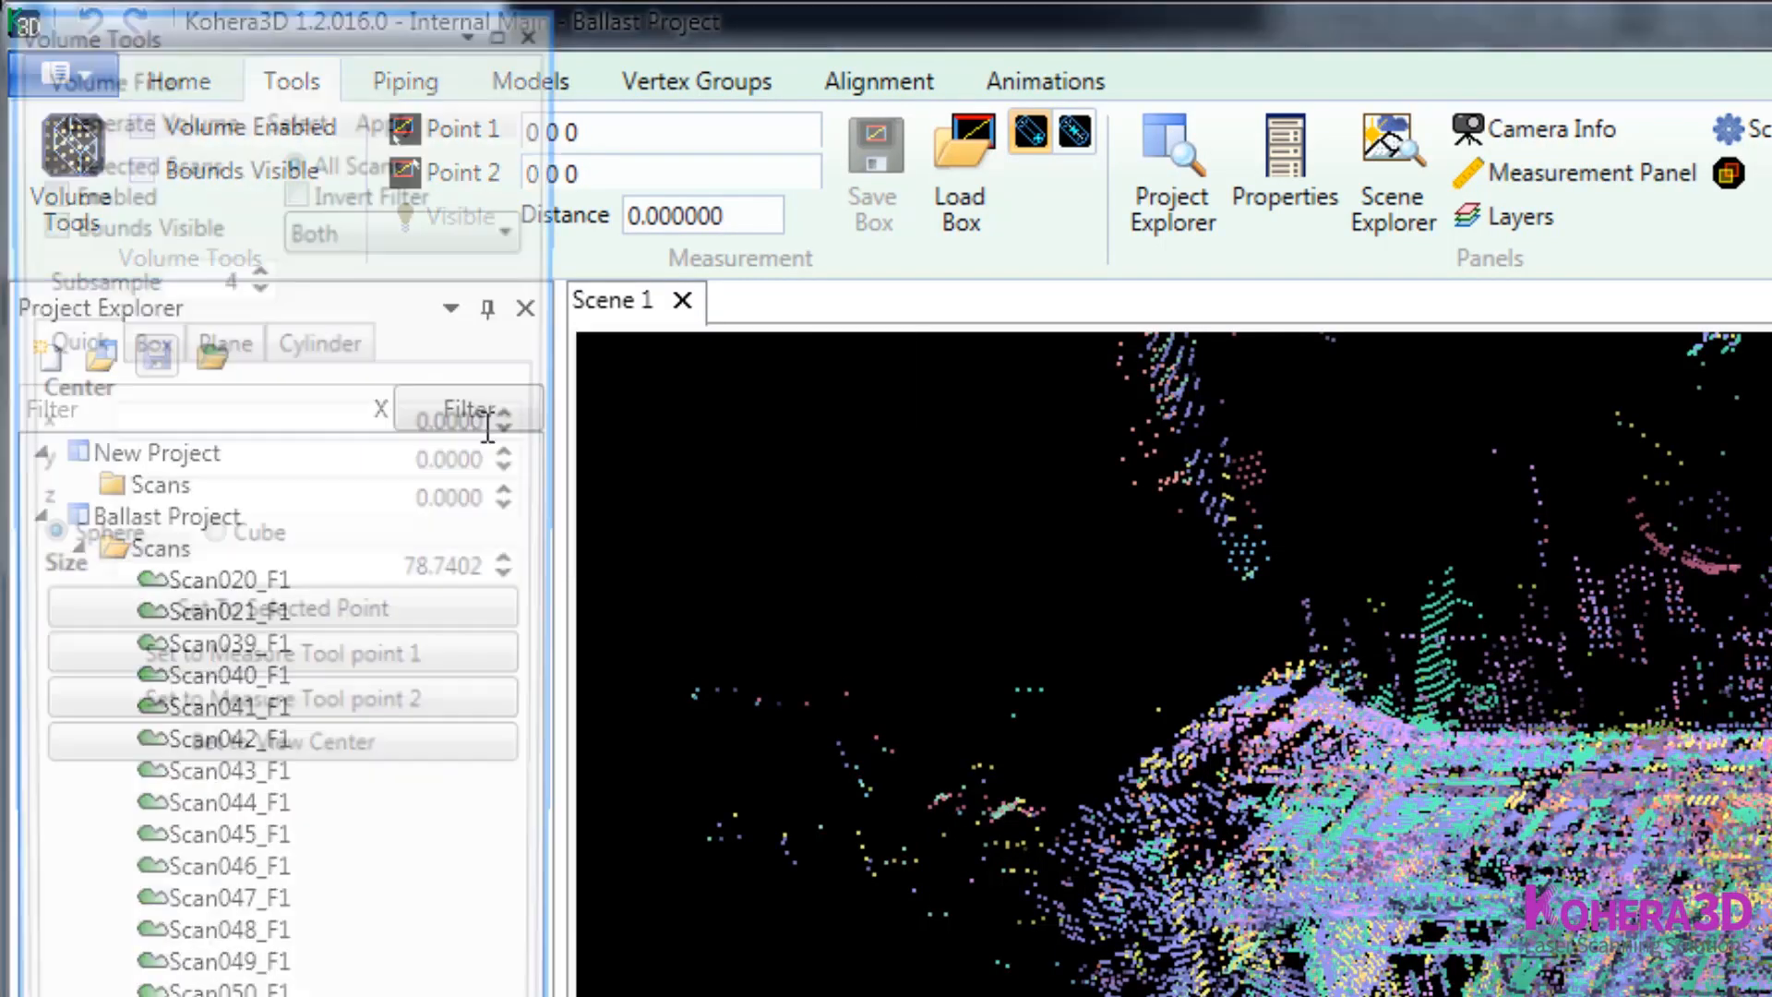
left_click_drag(263, 20, 1752, 572)
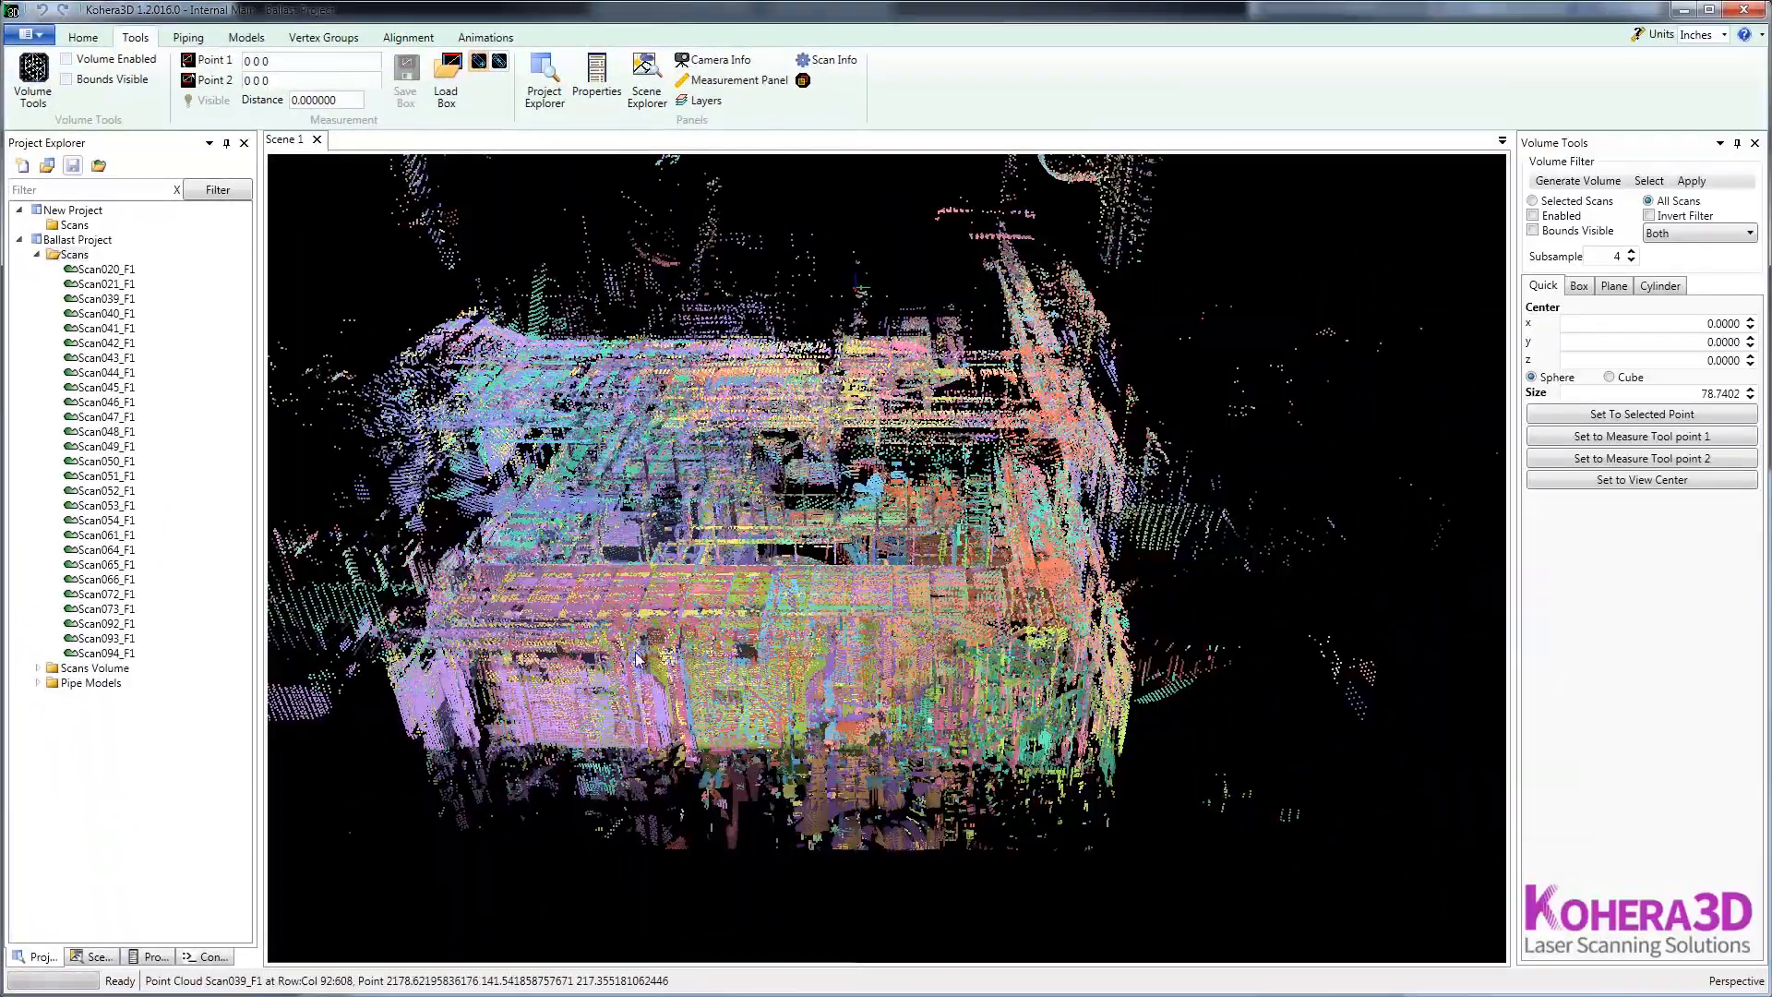
Step: Apply a box volume filter between picked corner points at about (2197.36, -284.59, 214.91) and (2128.44, 215.77, 442.53)
middle_click_drag(635, 652, 803, 731)
scroll(960, 637, "down", 4)
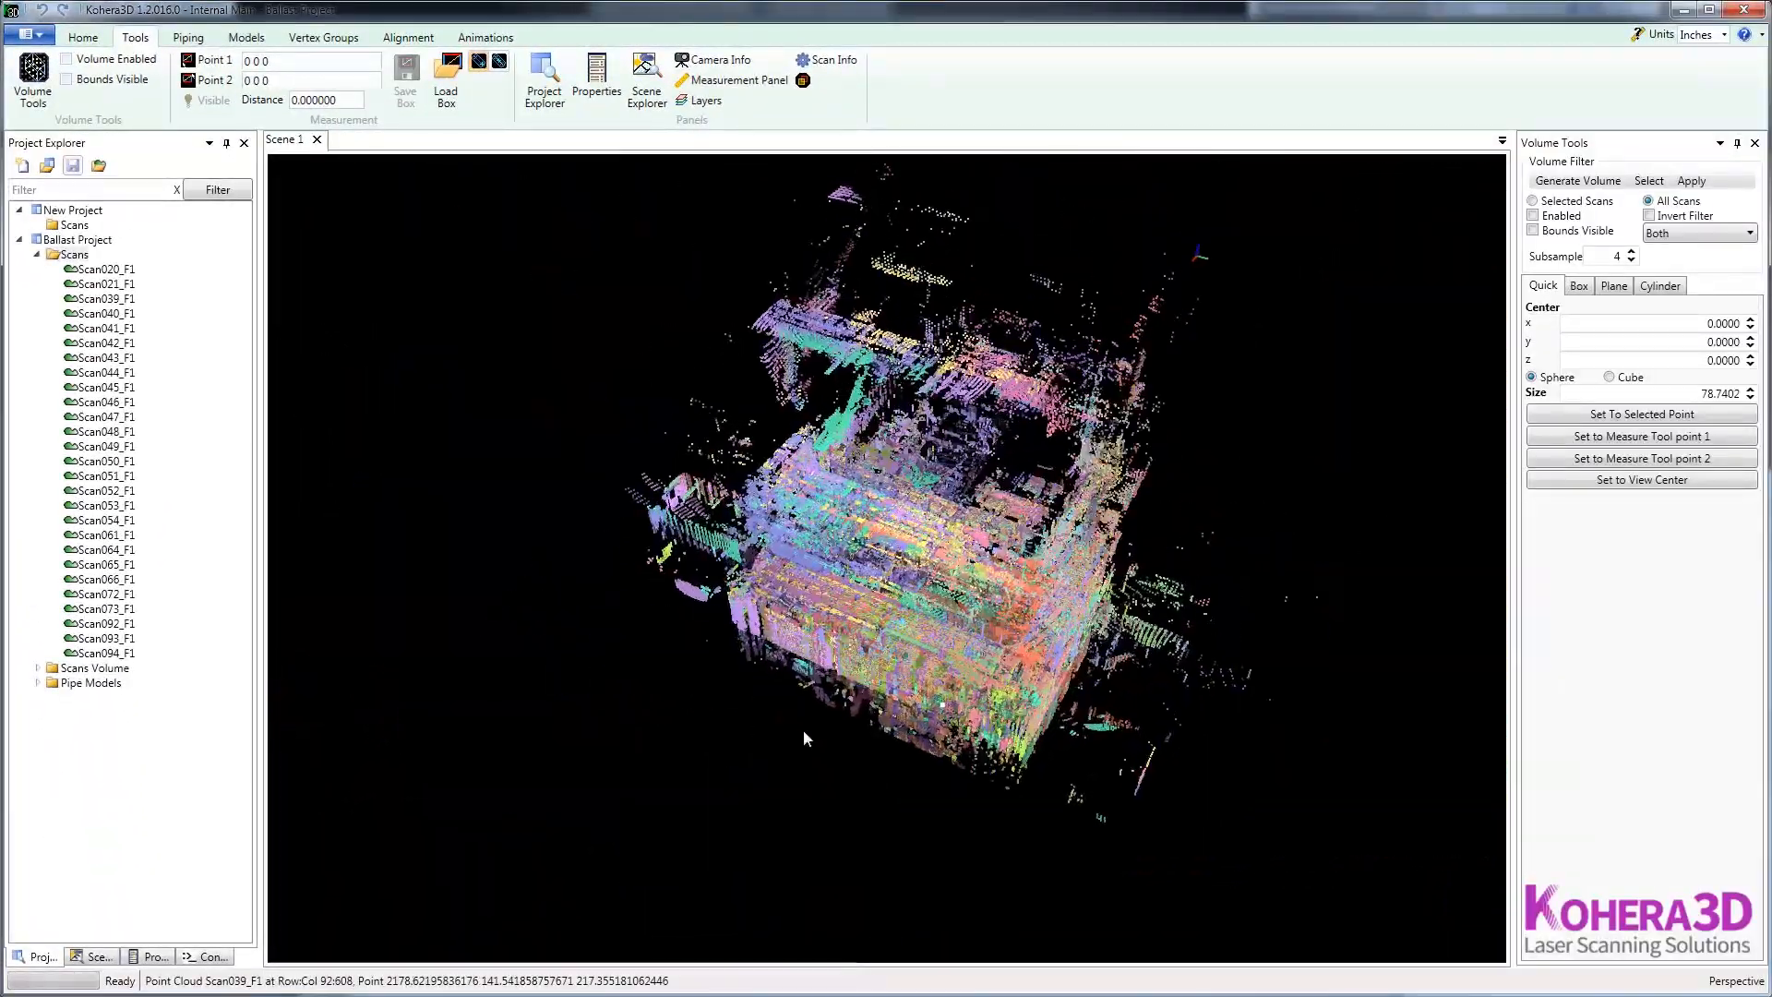
scroll(803, 729, "up", 6)
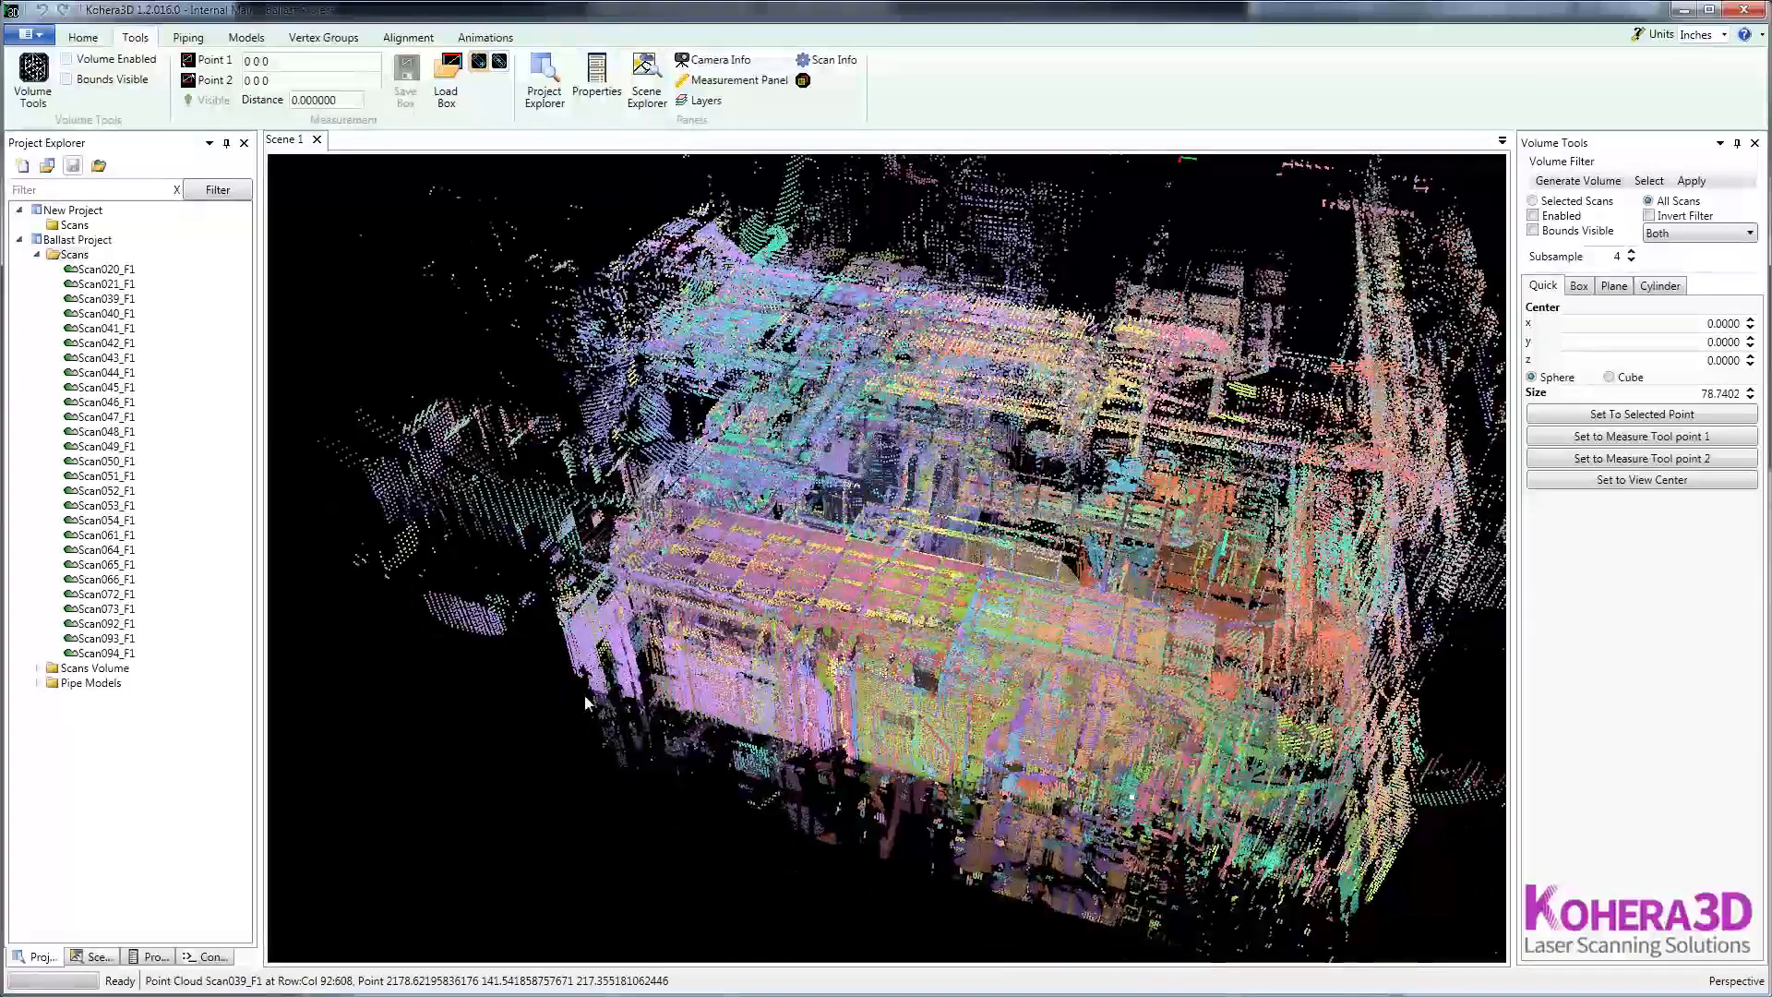
left_click(1579, 285)
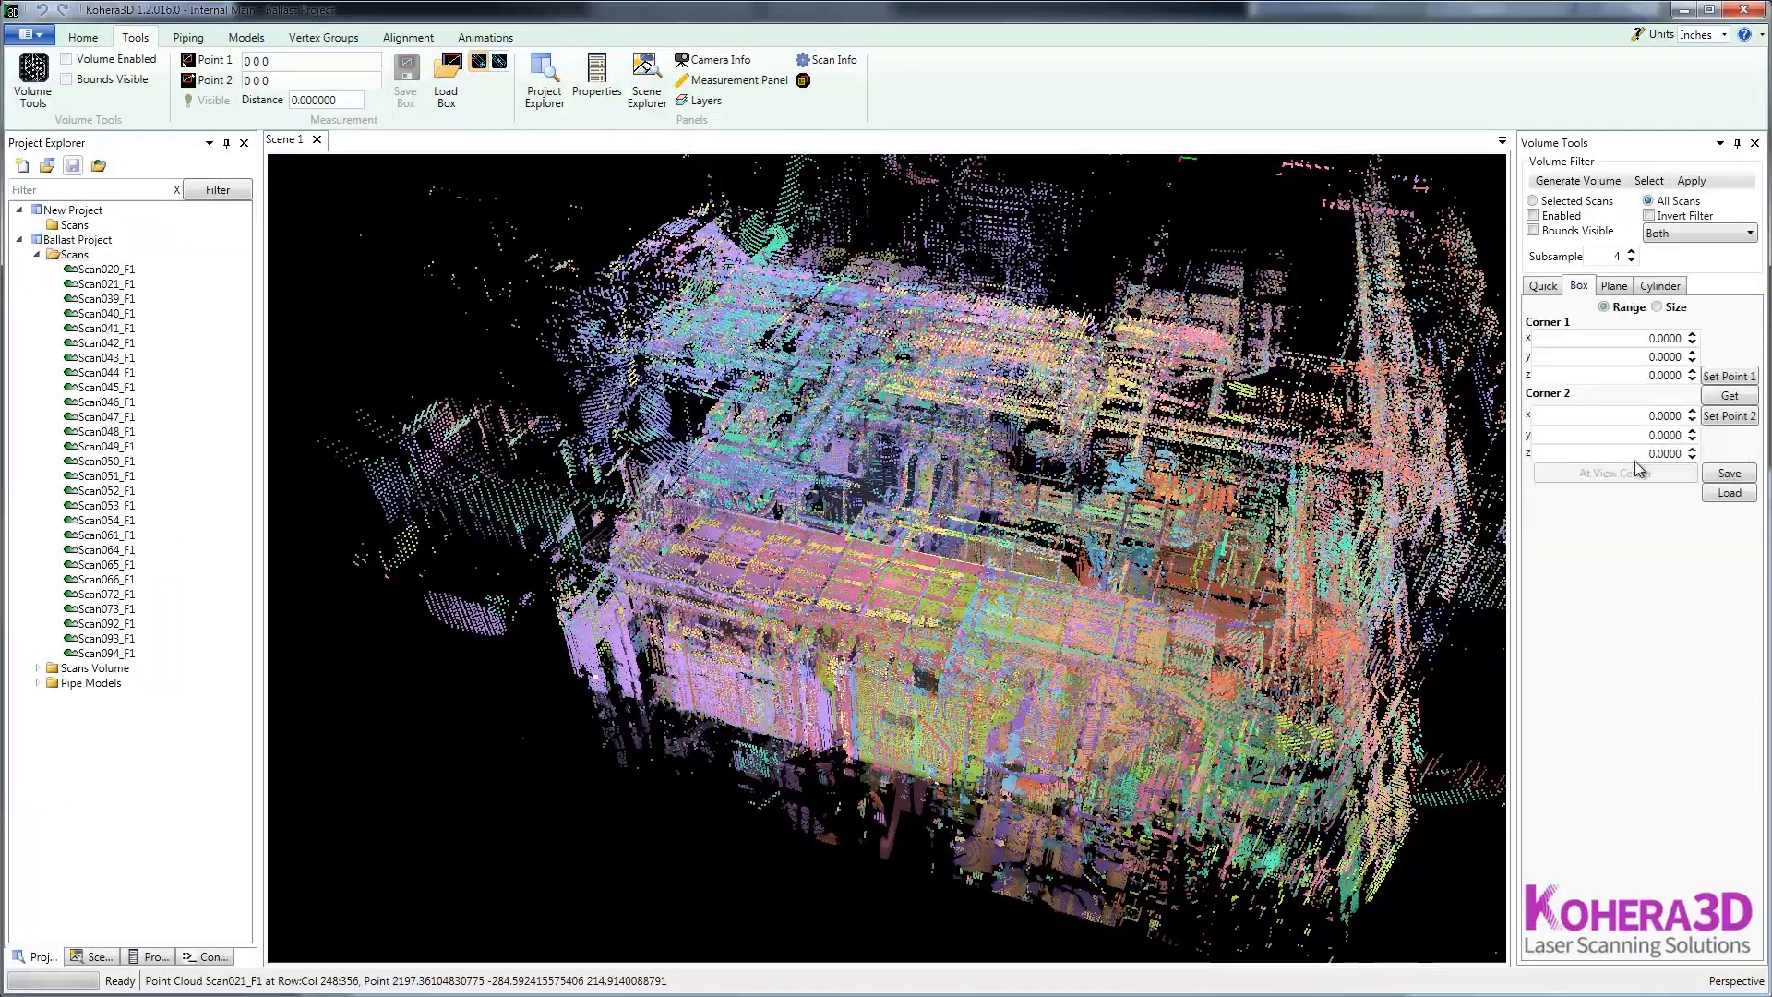
left_click(1739, 382)
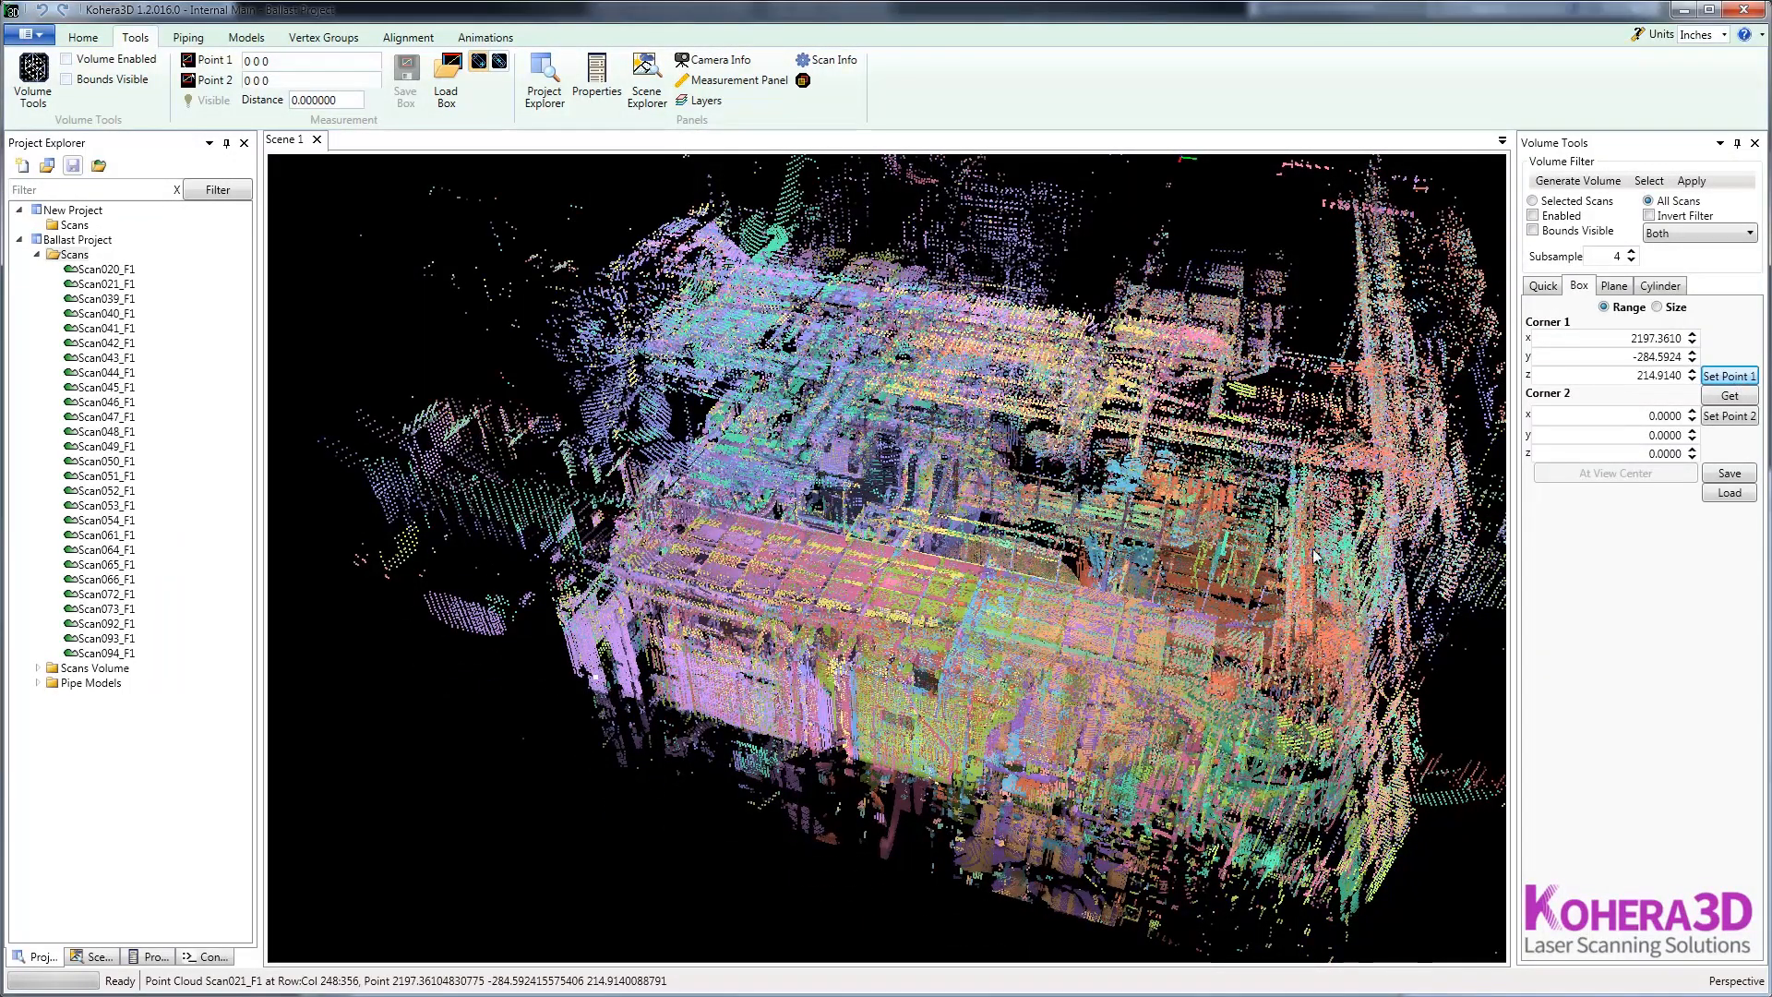
left_click(1747, 419)
left_click(1691, 181)
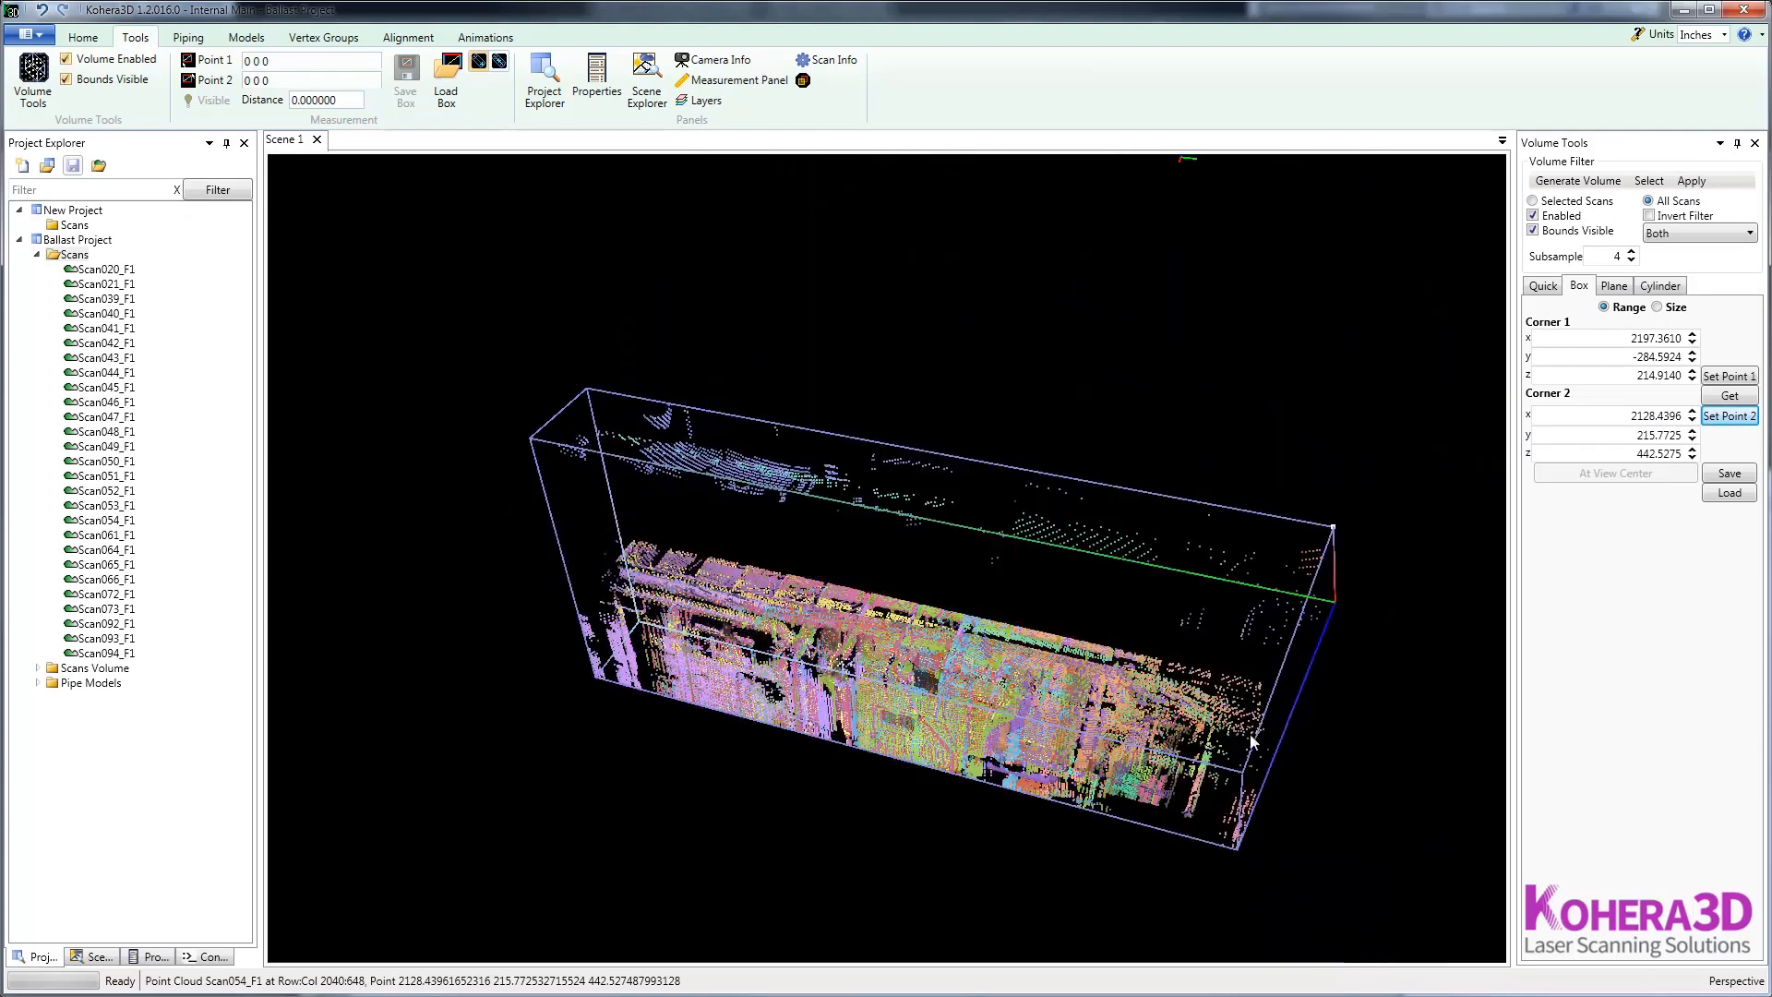
Step: Shrink the filter box vertically to a Corner 2 z of about 330.60 and hide its bounds
left_click_drag(1137, 681, 710, 565)
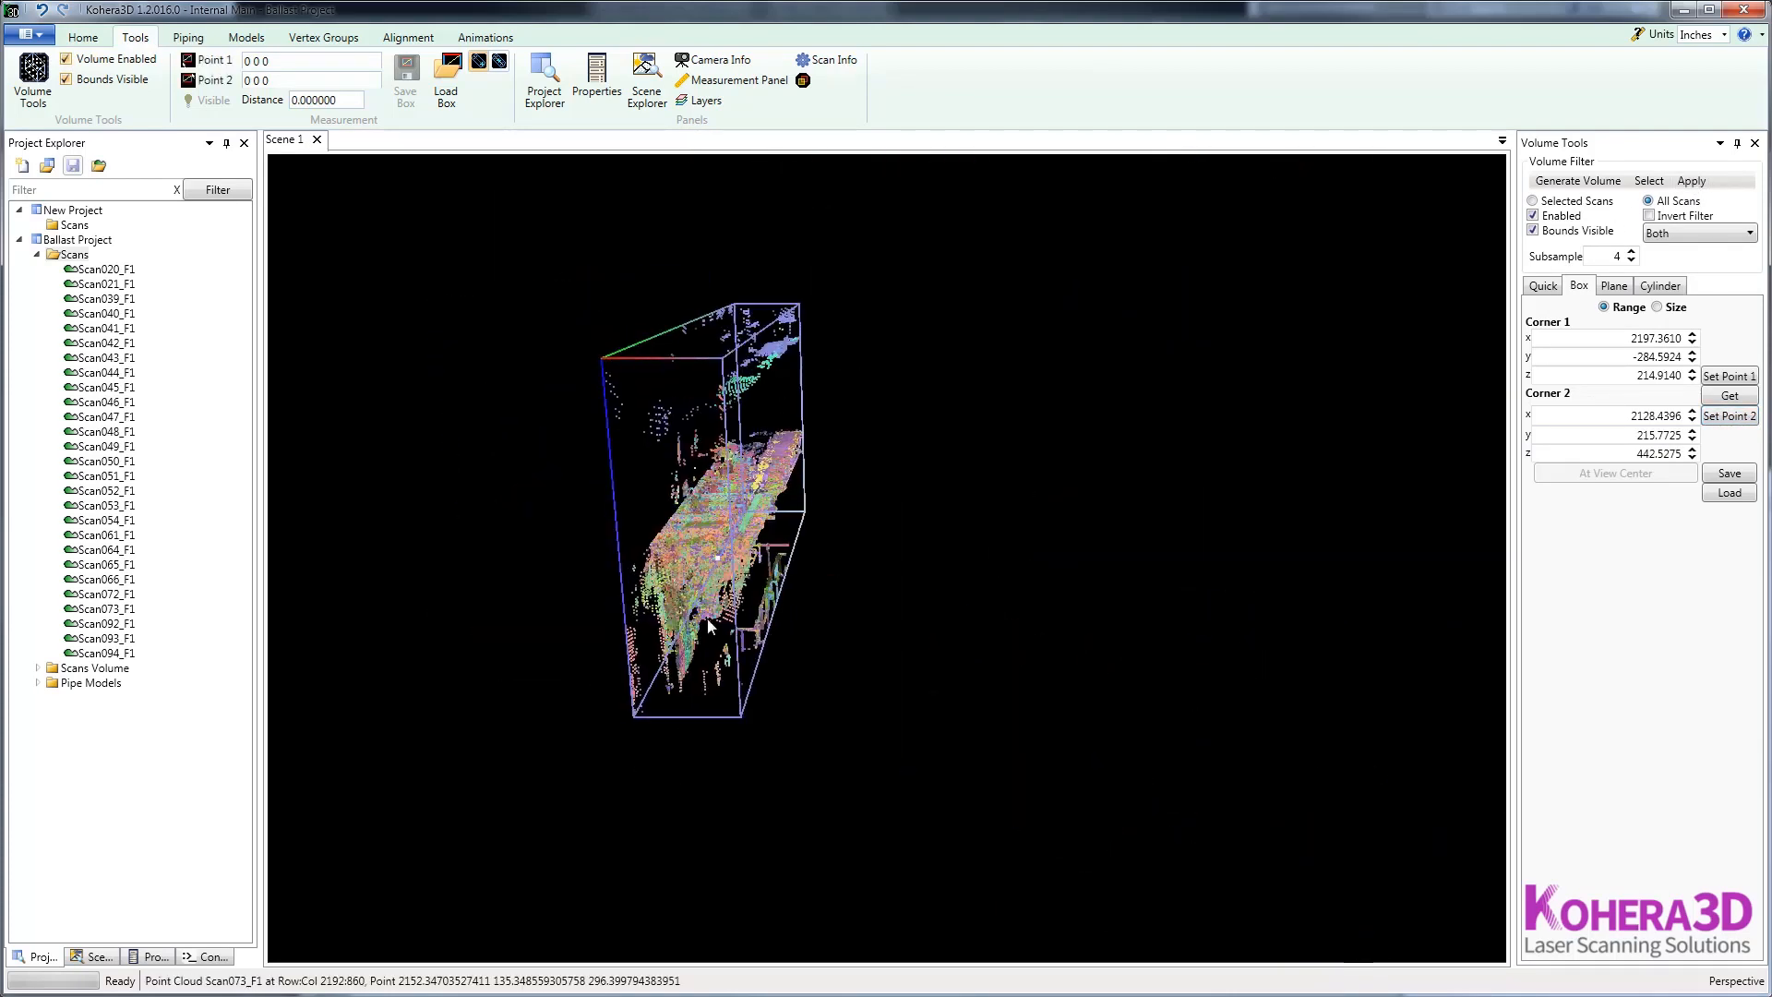
left_click_drag(772, 655, 853, 494)
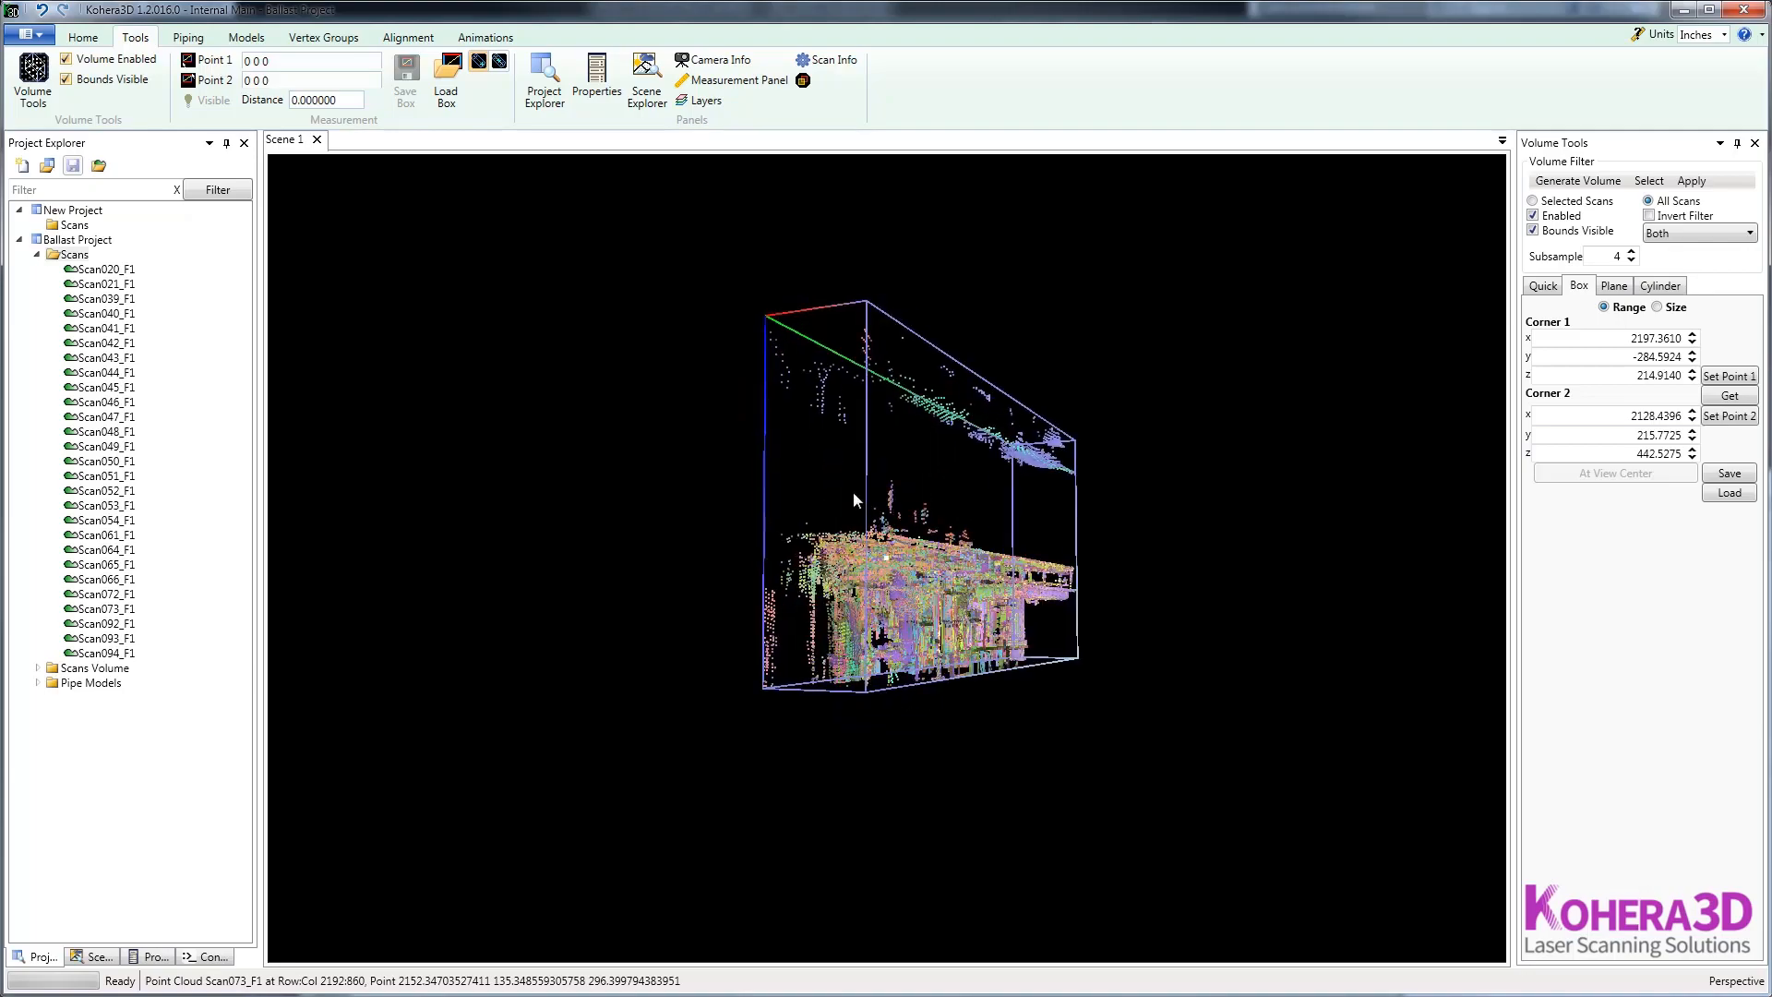
left_click(875, 312)
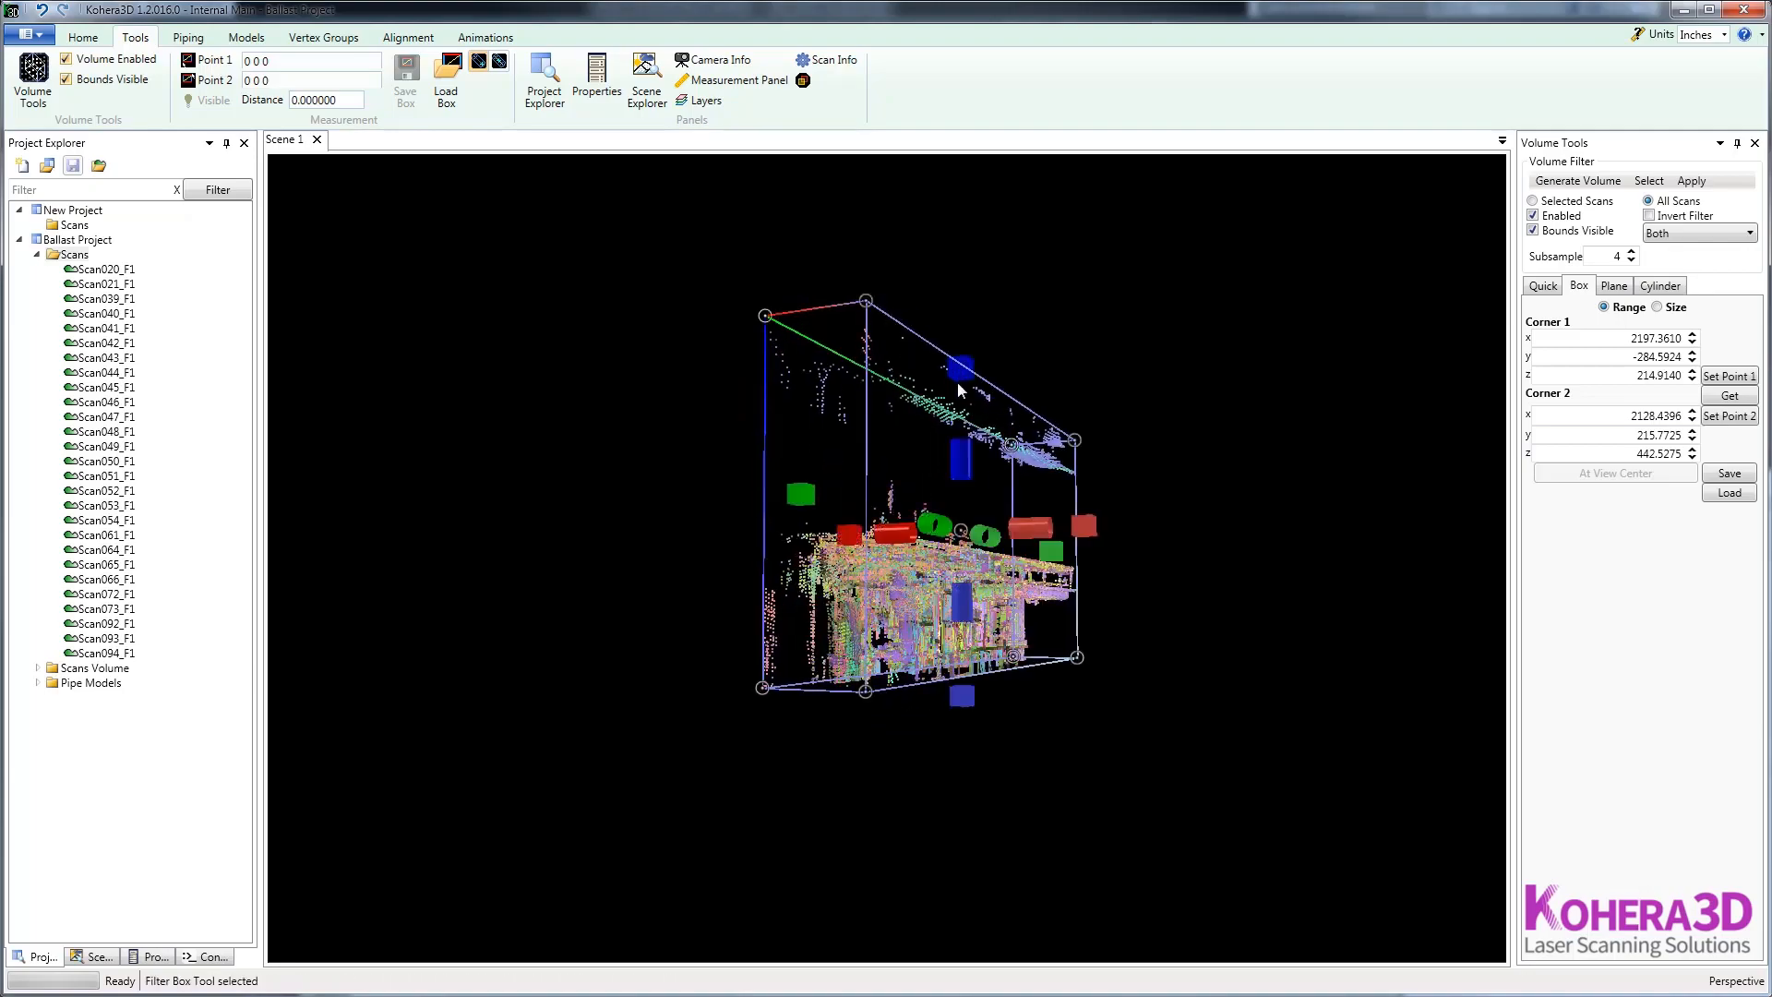
left_click_drag(958, 378, 950, 503)
left_click_drag(1010, 683, 668, 772)
scroll(877, 797, "up", 3)
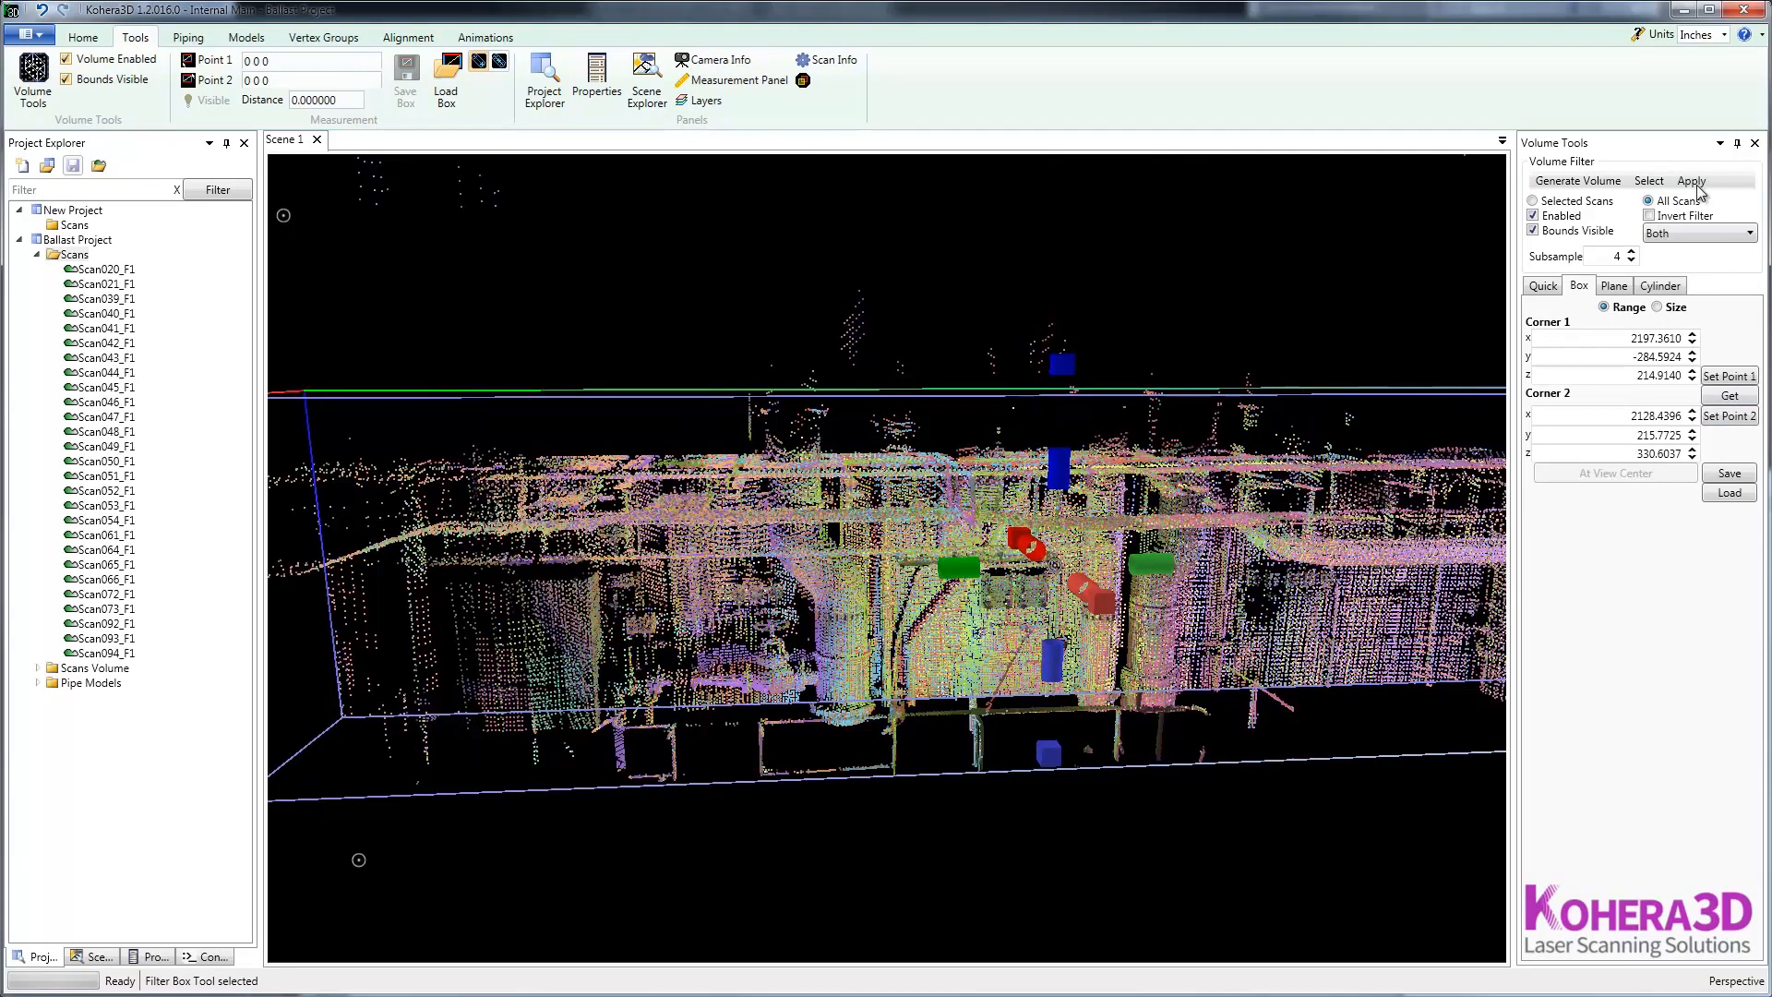
left_click(1533, 231)
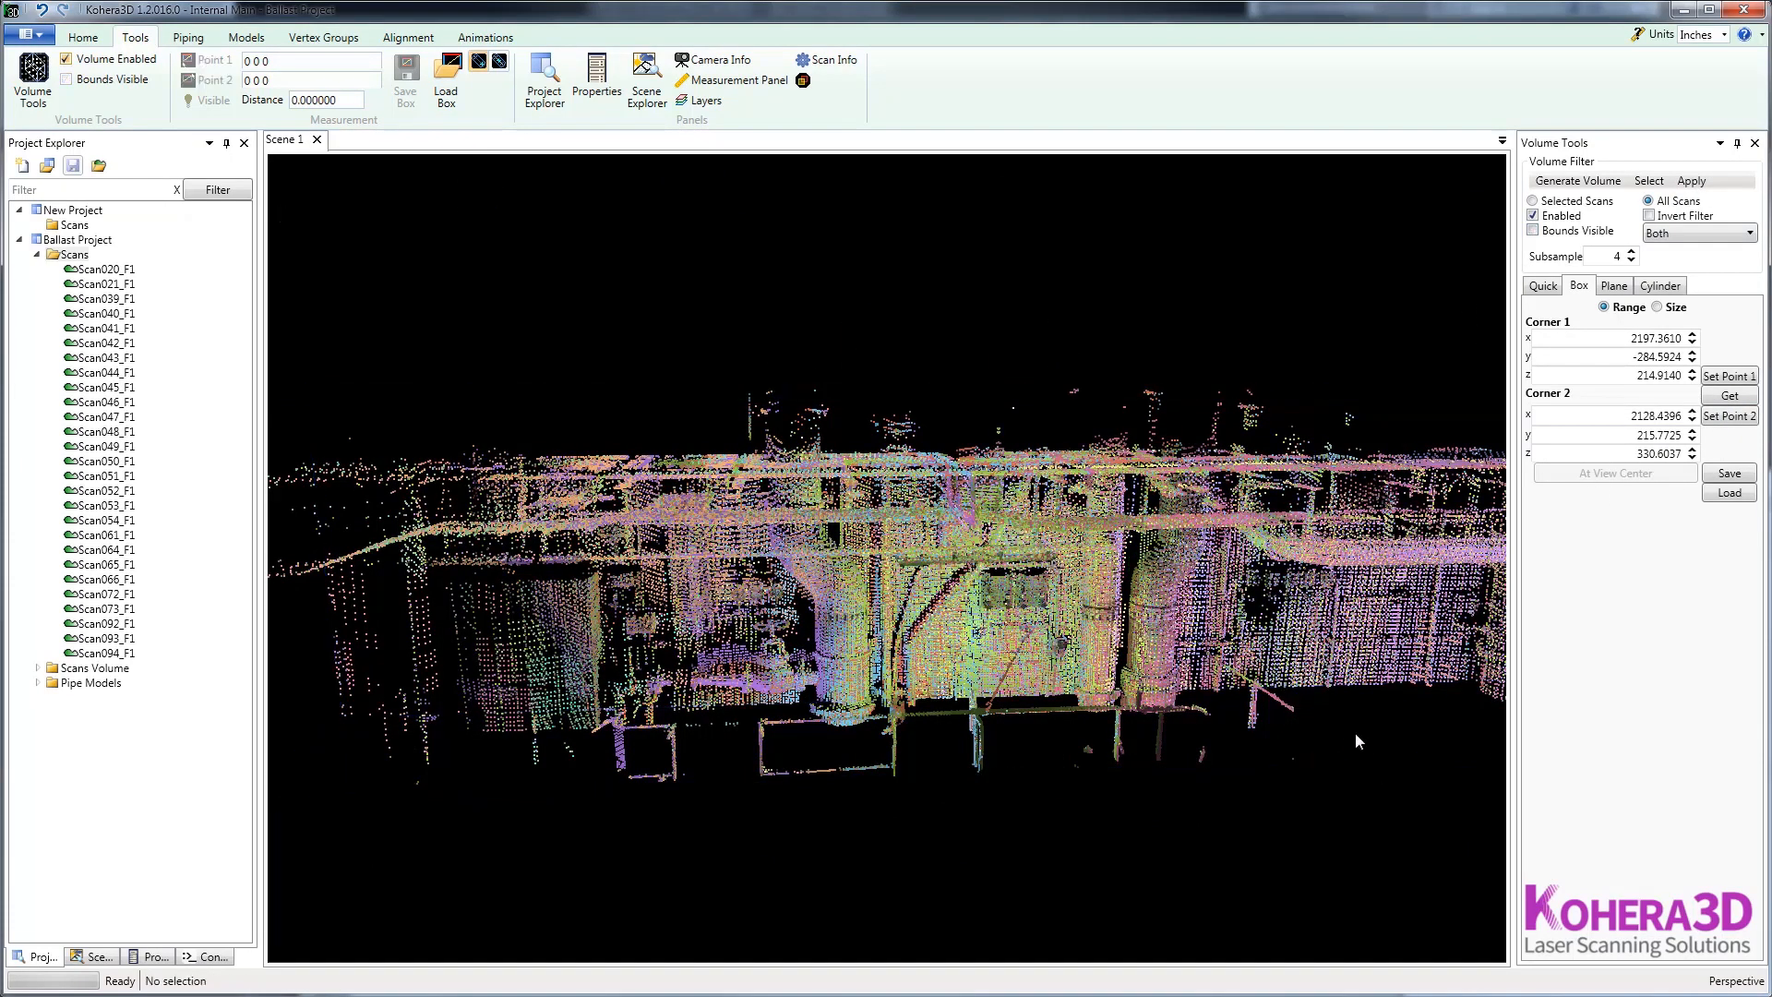
Step: Inspect the piping inside the cropped region and disable the volume filter
left_click_drag(1355, 733, 991, 431)
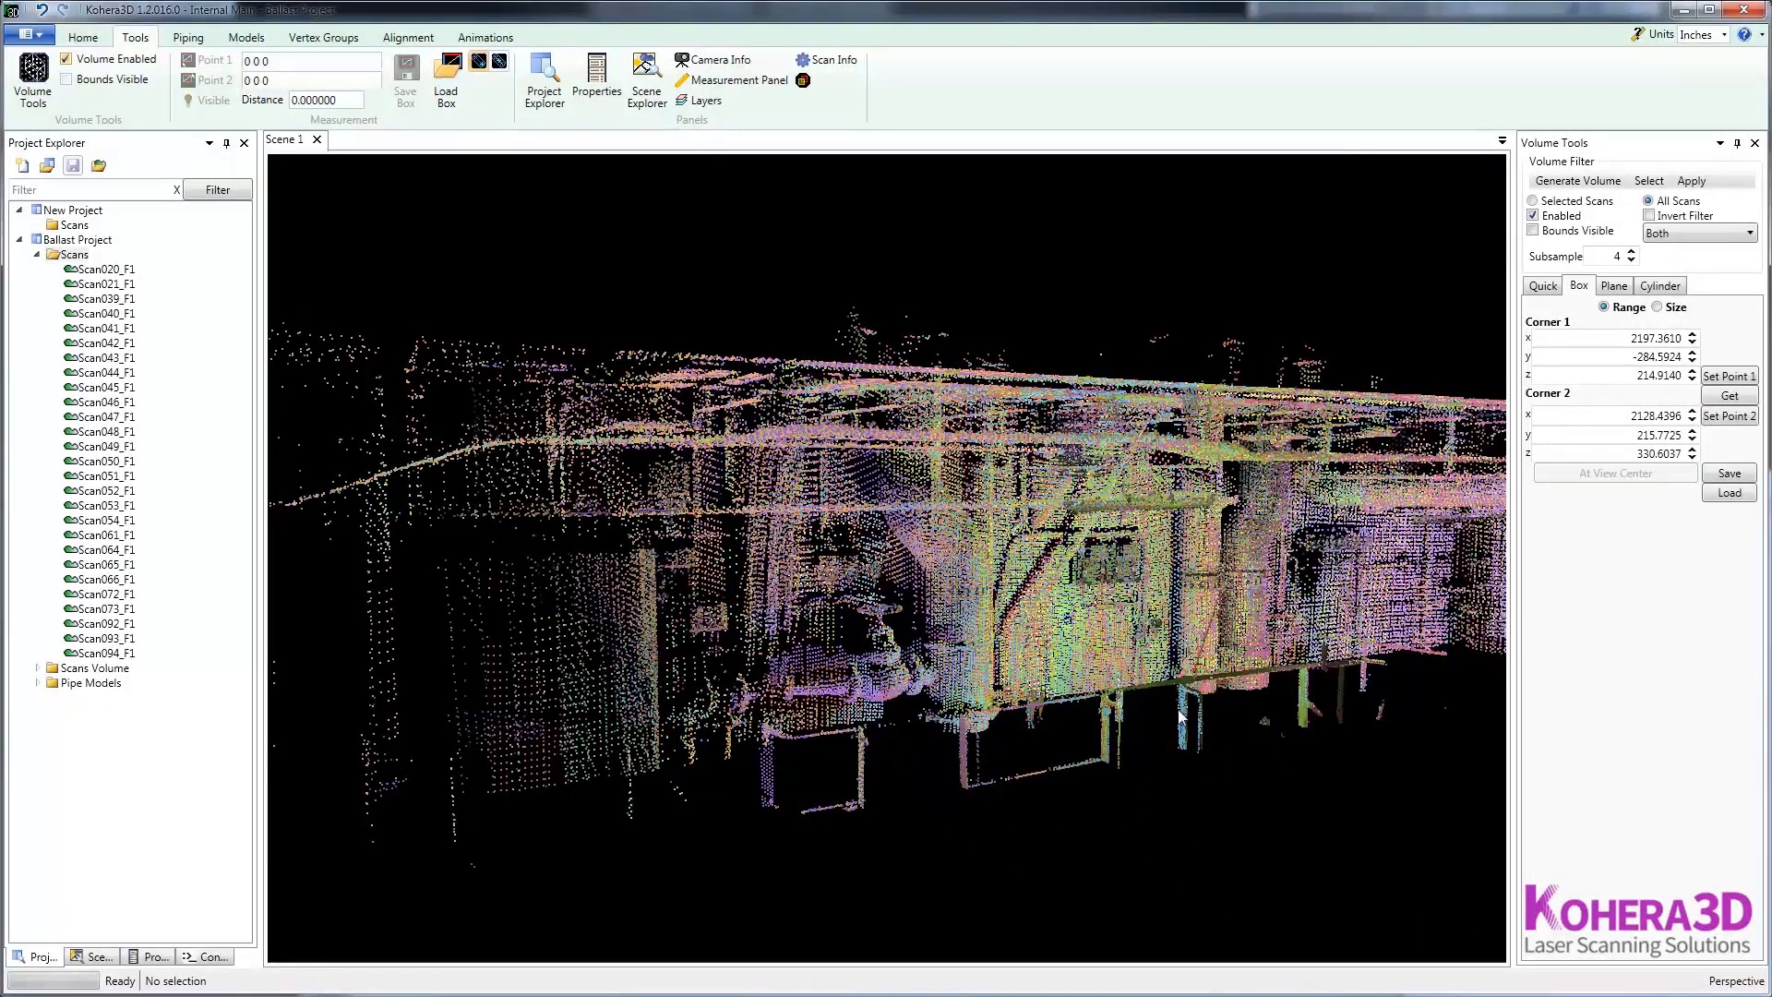
left_click_drag(1179, 717, 1044, 732)
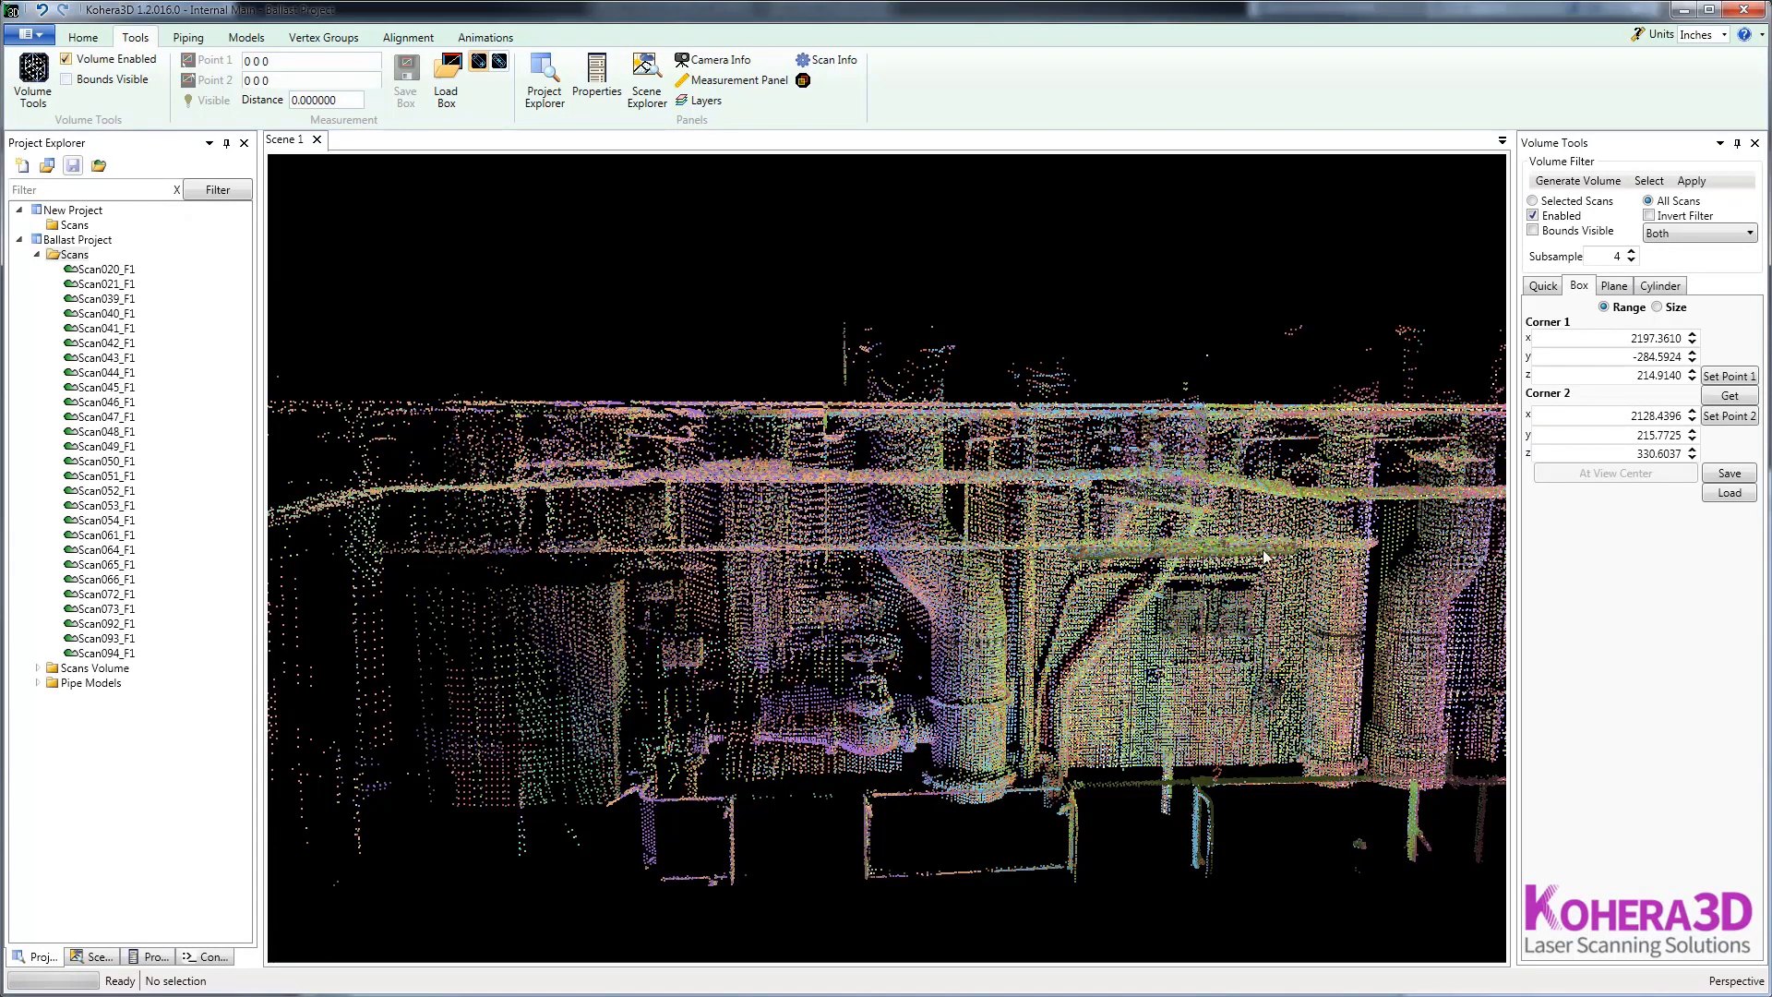
scroll(1266, 557, "down", 5)
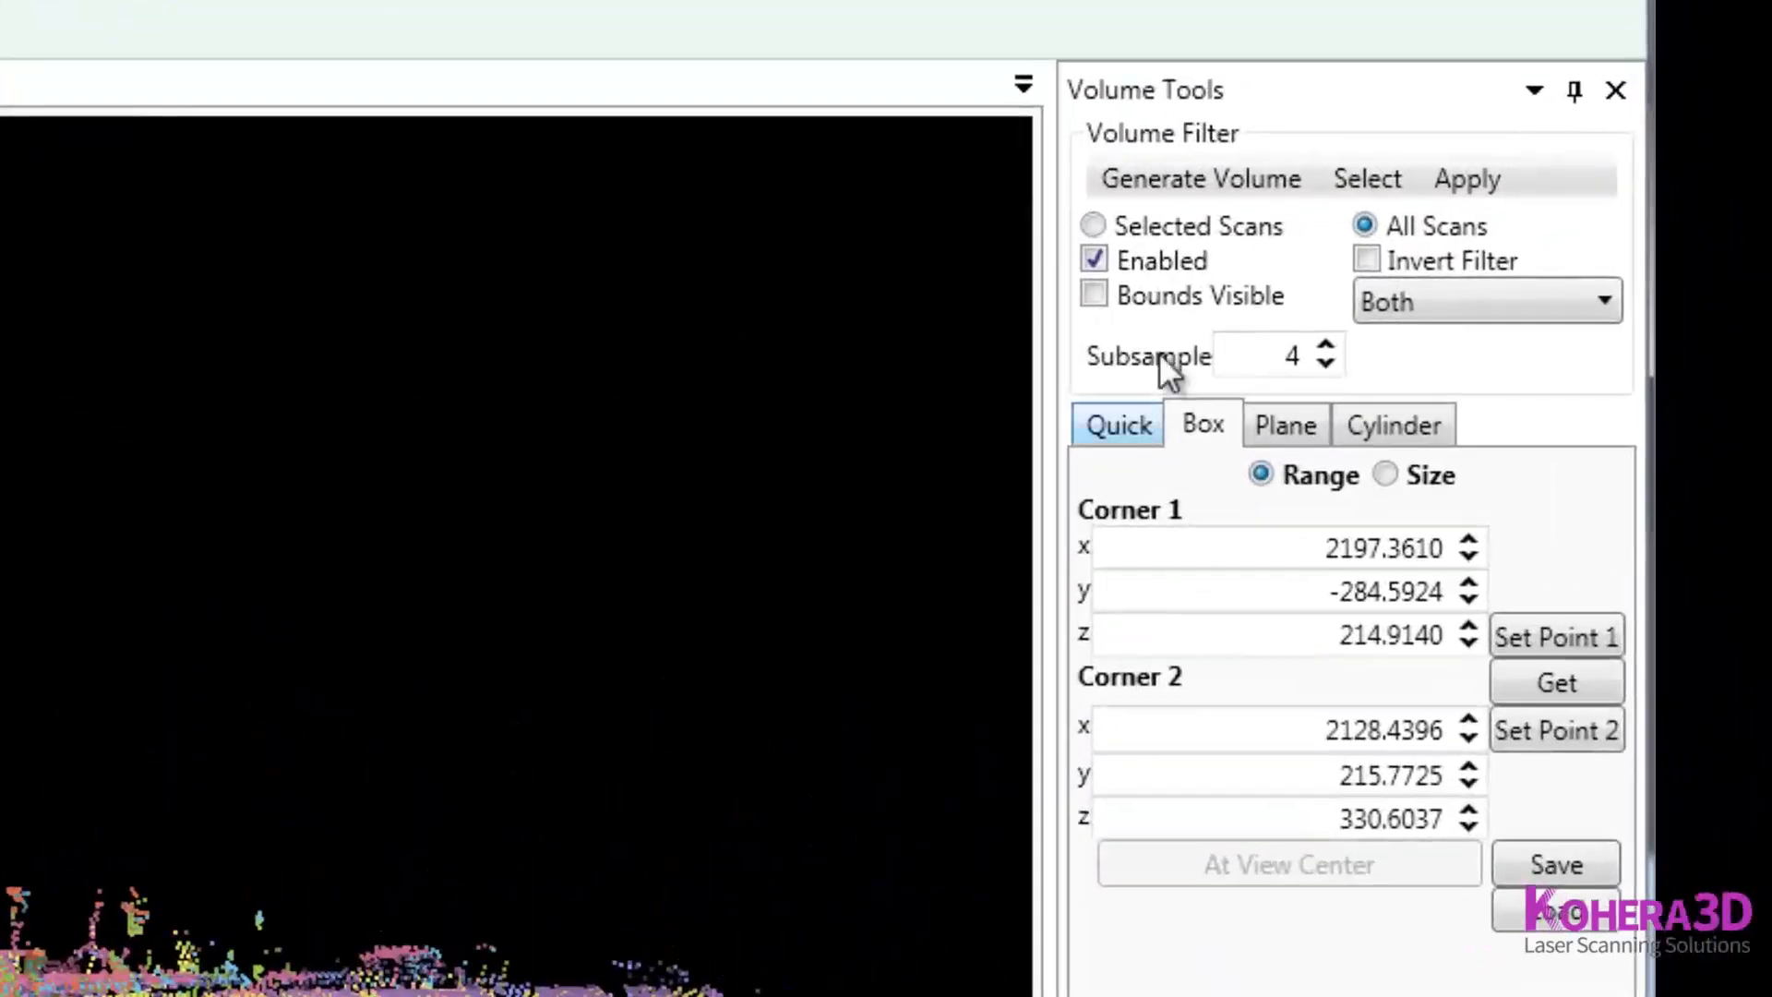
left_click(1097, 259)
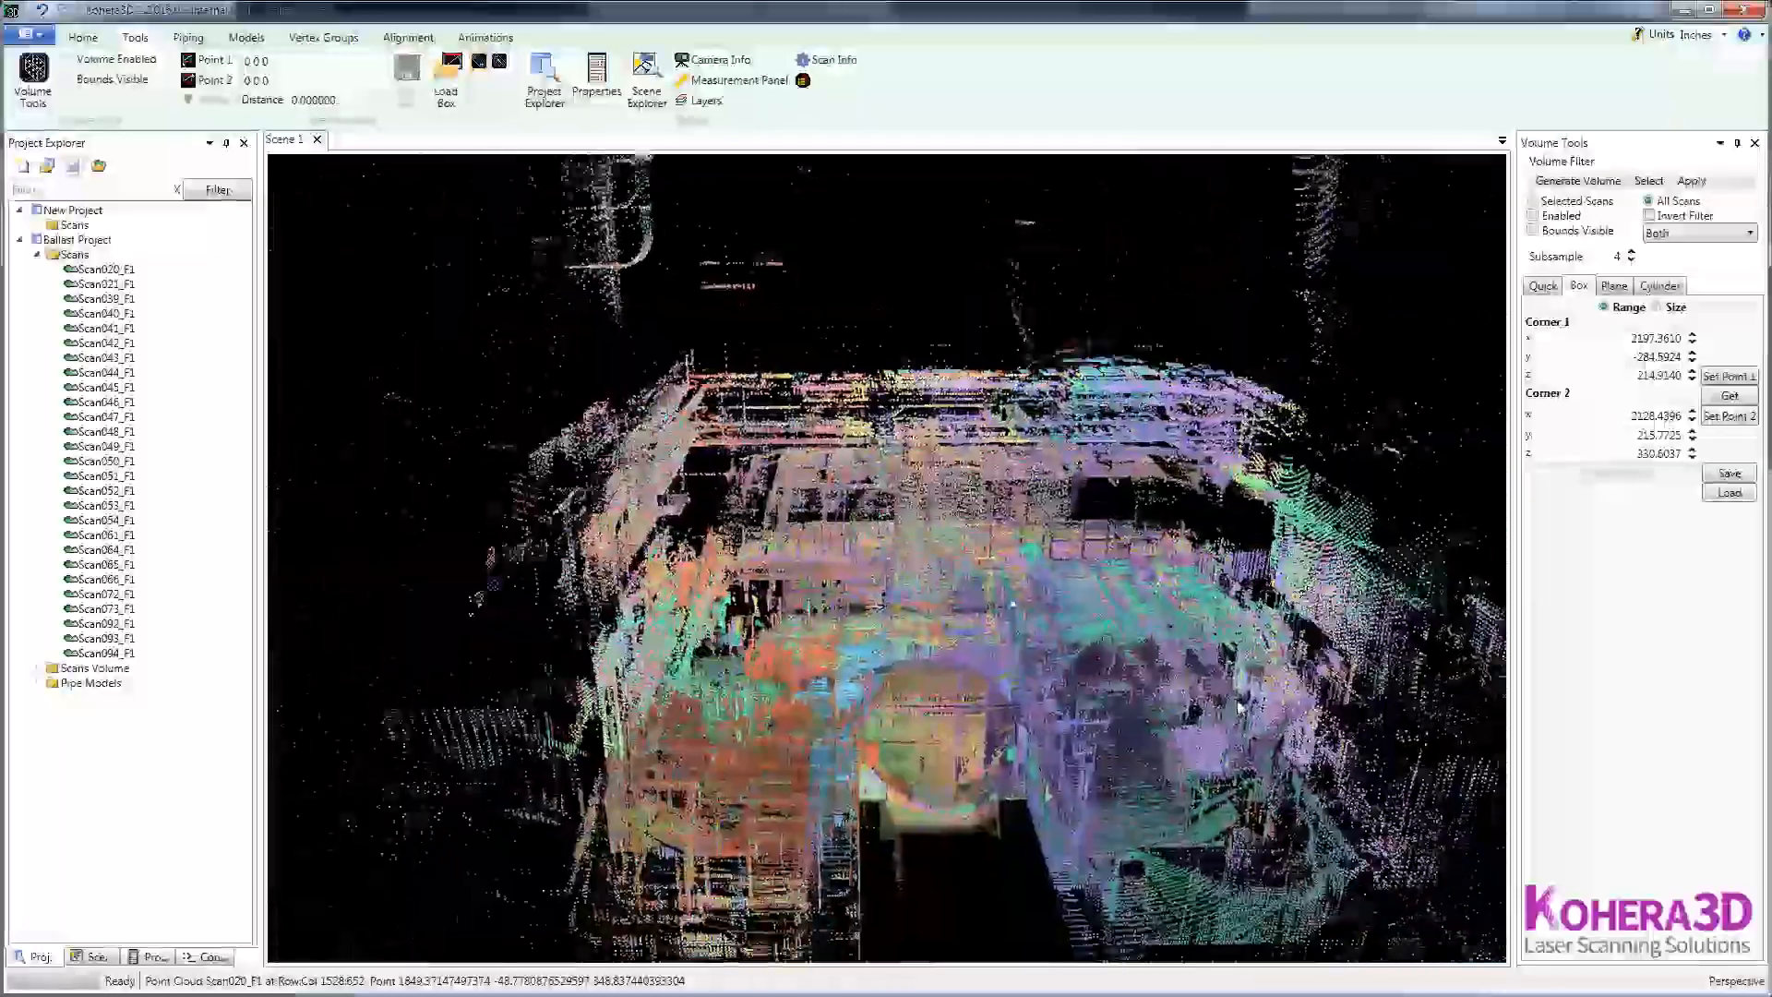
Step: Load the Ballast Project's entire Scans Volume folder into the scene alongside the existing scans
middle_click_drag(1239, 707, 1299, 663)
scroll(1298, 663, "up", 3)
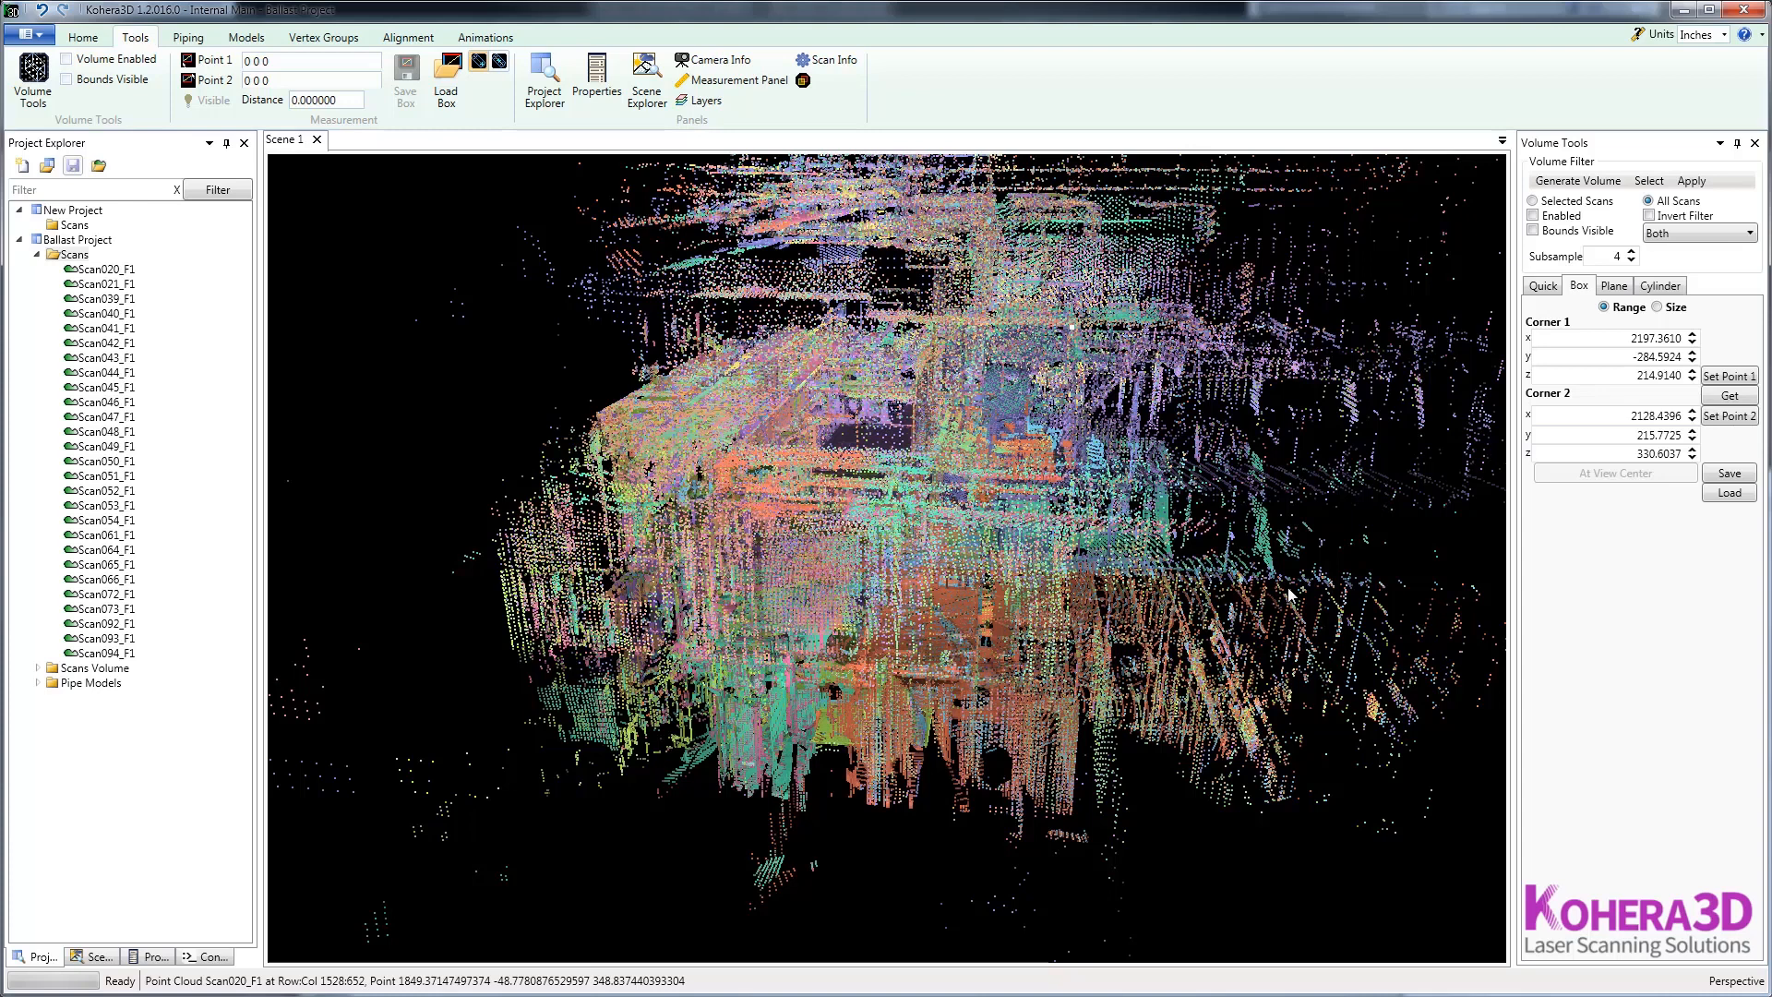
left_click(36, 669)
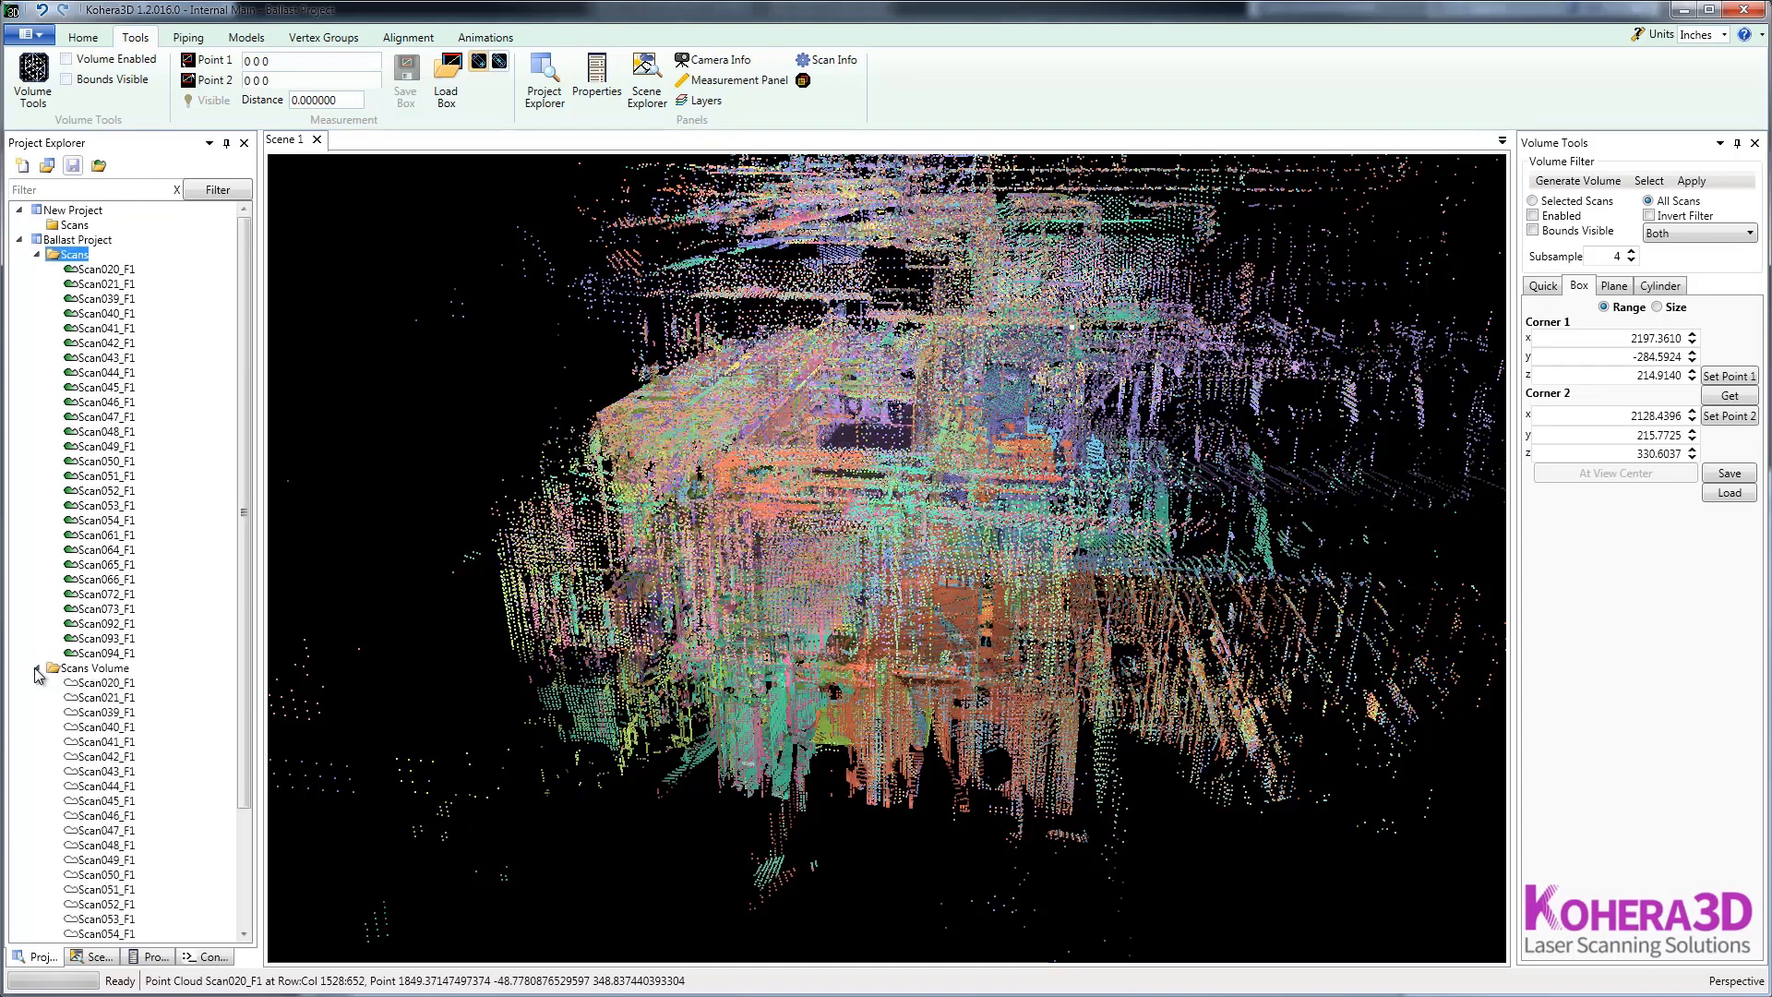
left_click(88, 668)
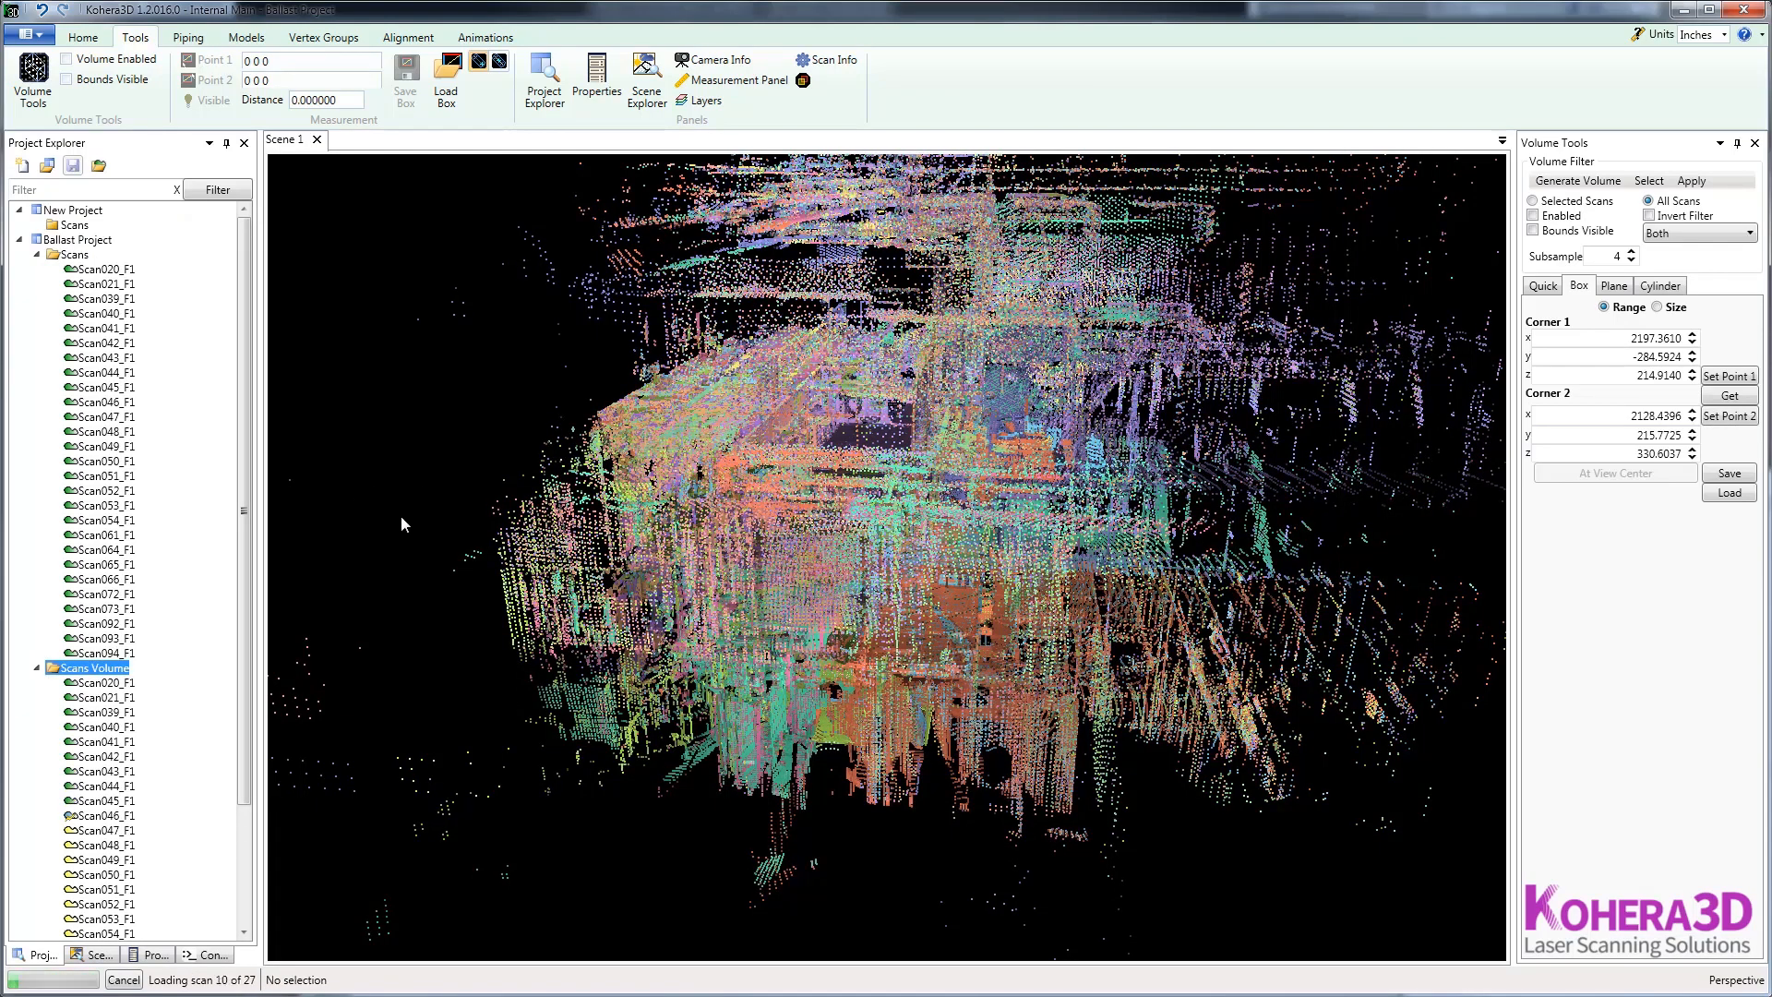
left_click(1081, 558)
scroll(1286, 595, "down", 4)
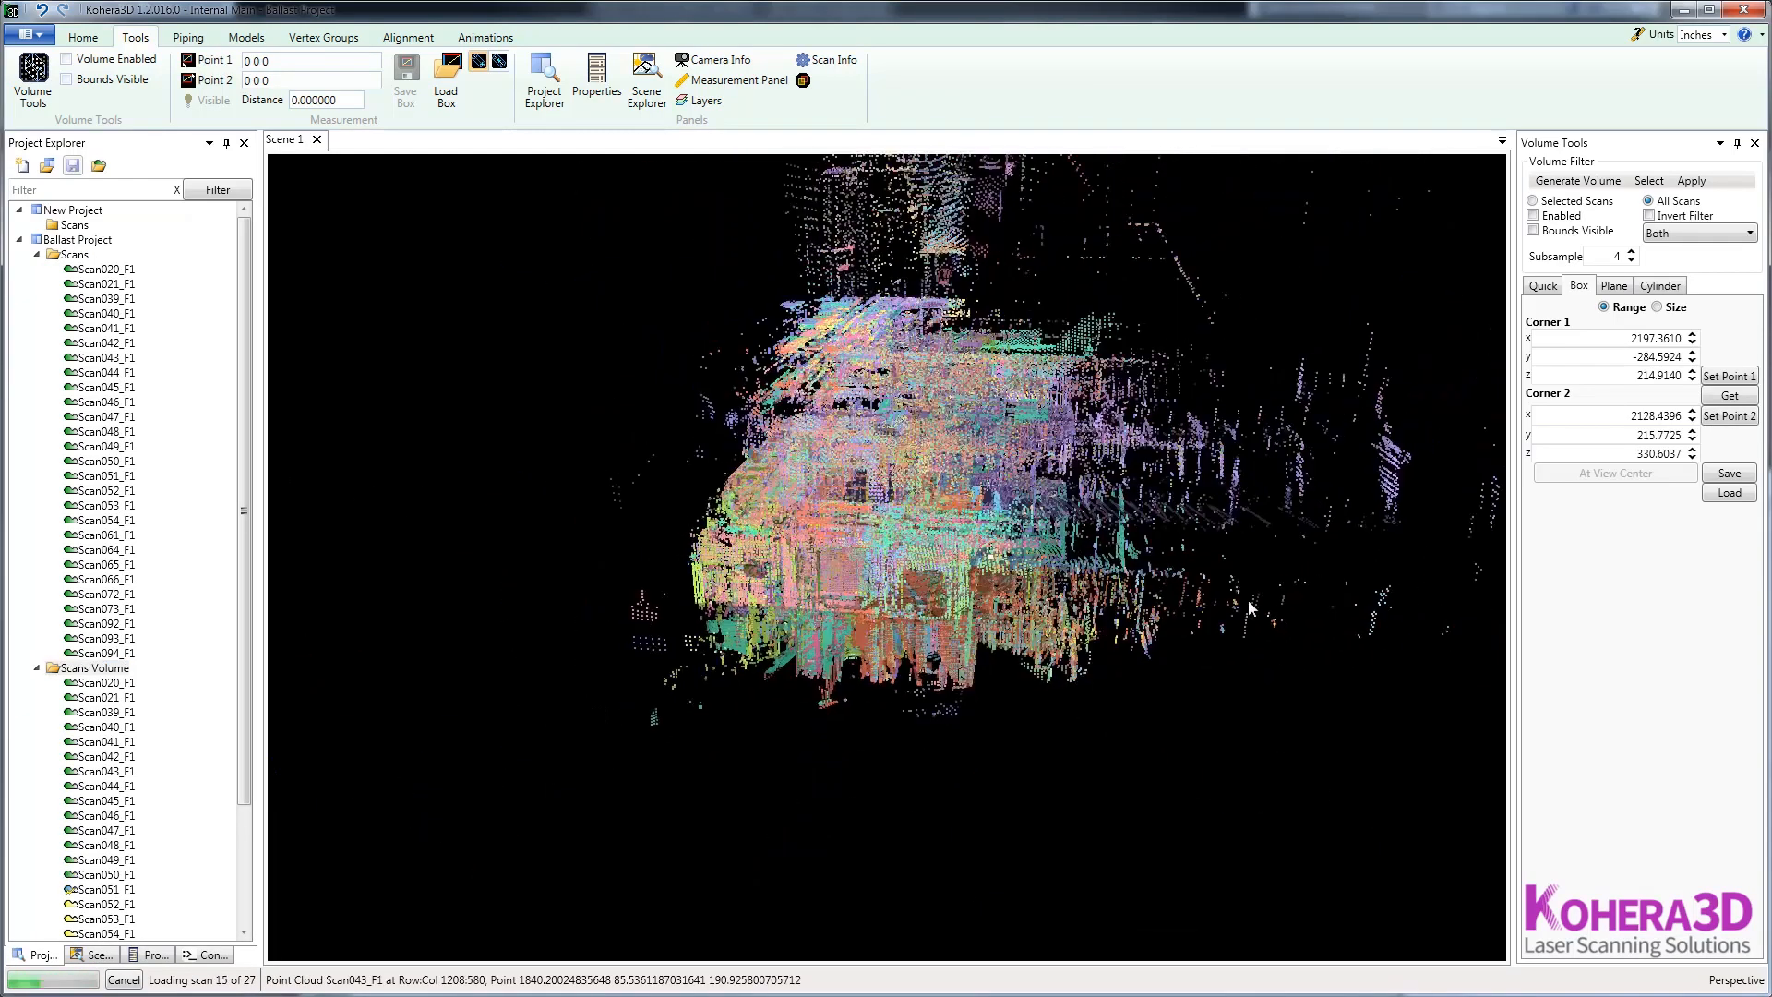
left_click_drag(1251, 603, 742, 735)
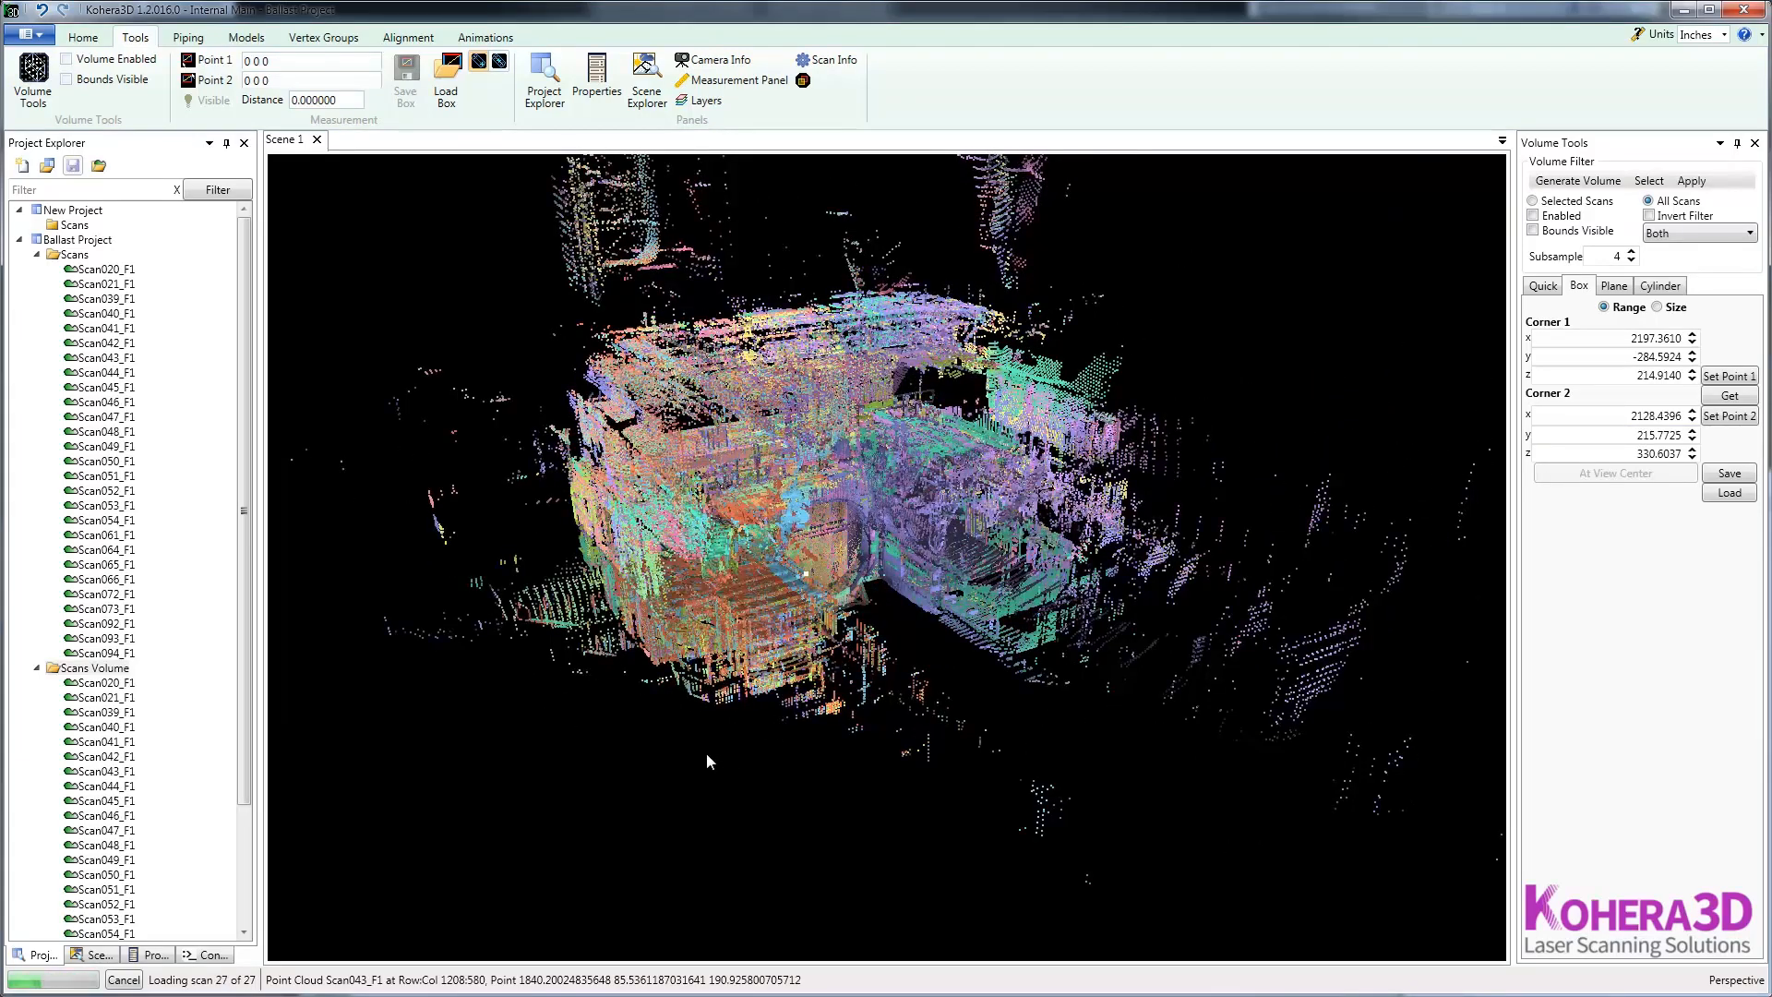
Step: Collapse and hide the Scans group in the scene and examine the remaining Scans Volume point clouds
left_click(99, 956)
left_click(962, 728)
left_click_drag(1122, 671, 635, 620)
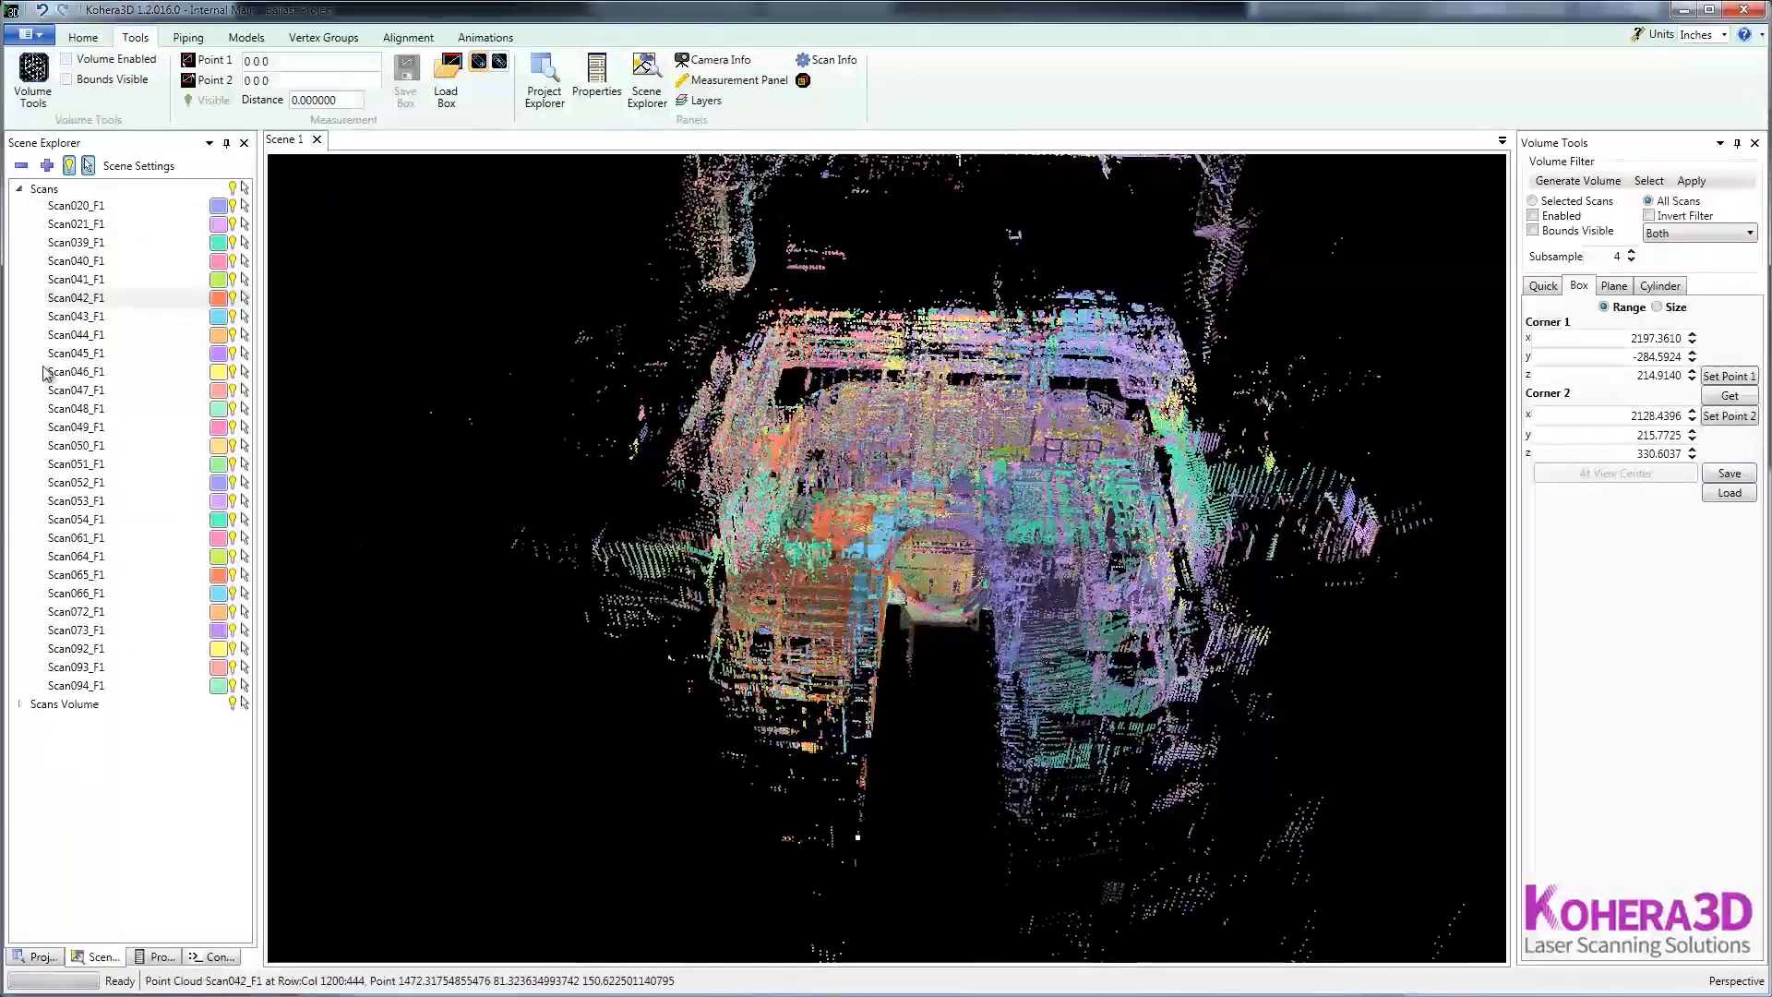
left_click(19, 189)
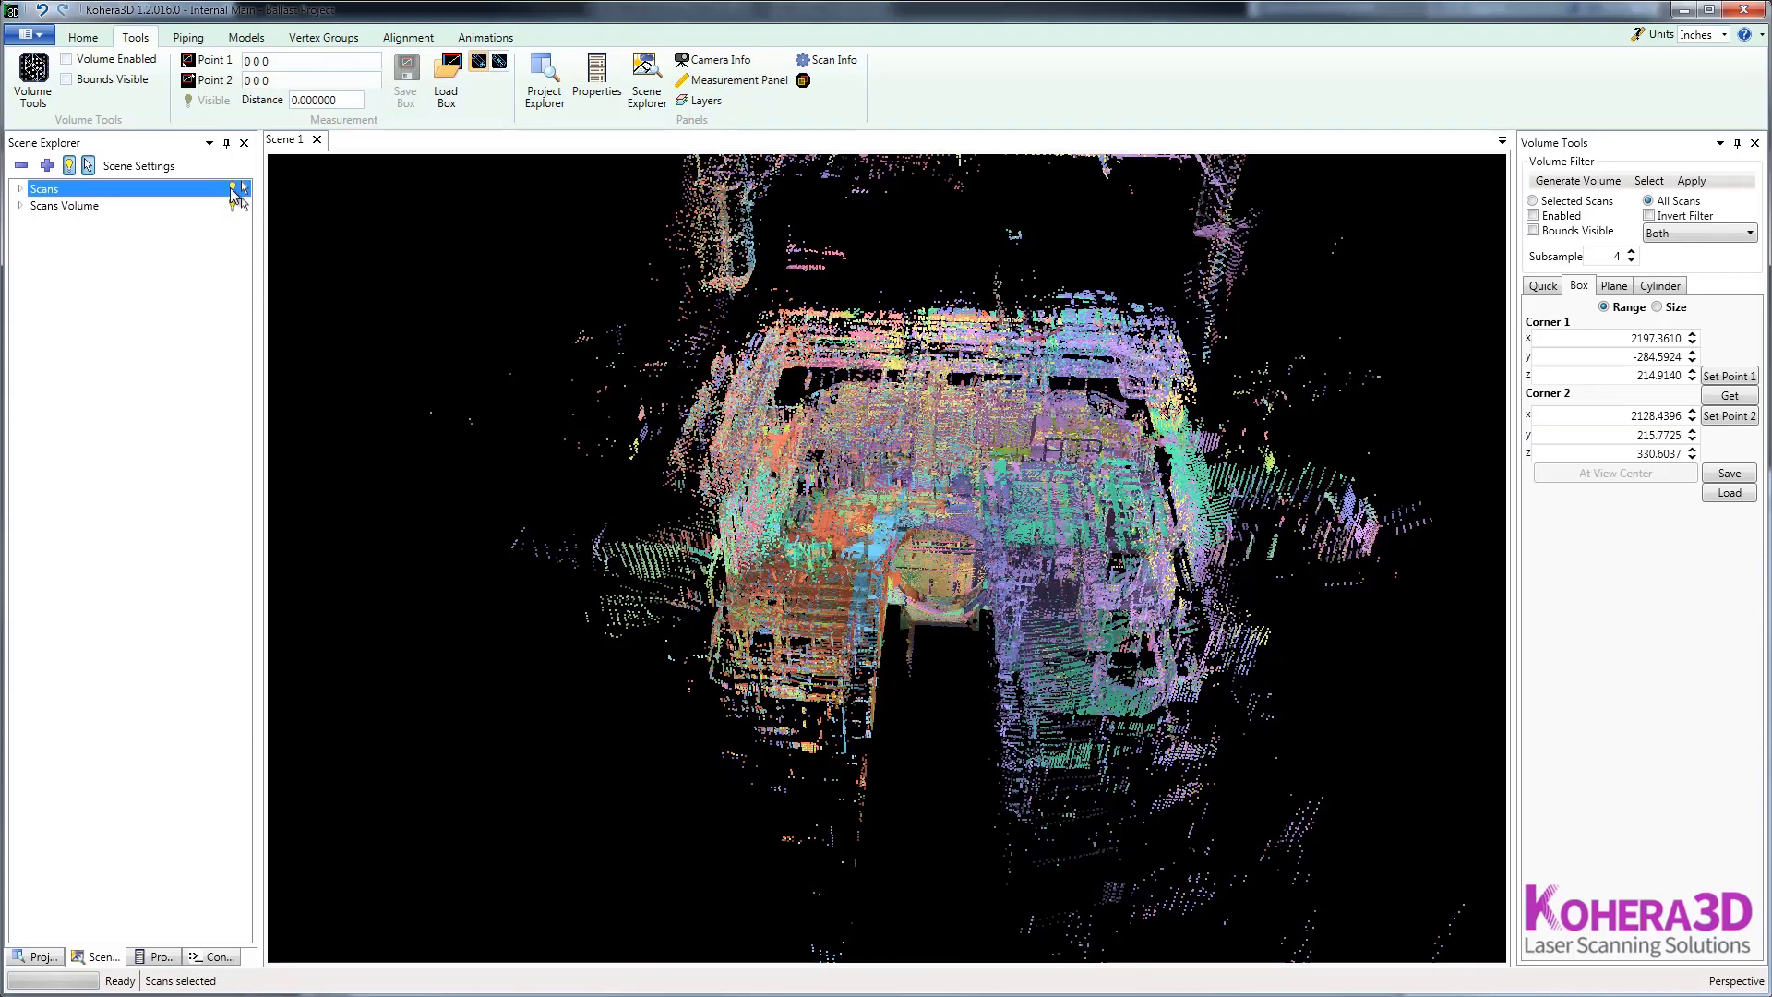
left_click(234, 190)
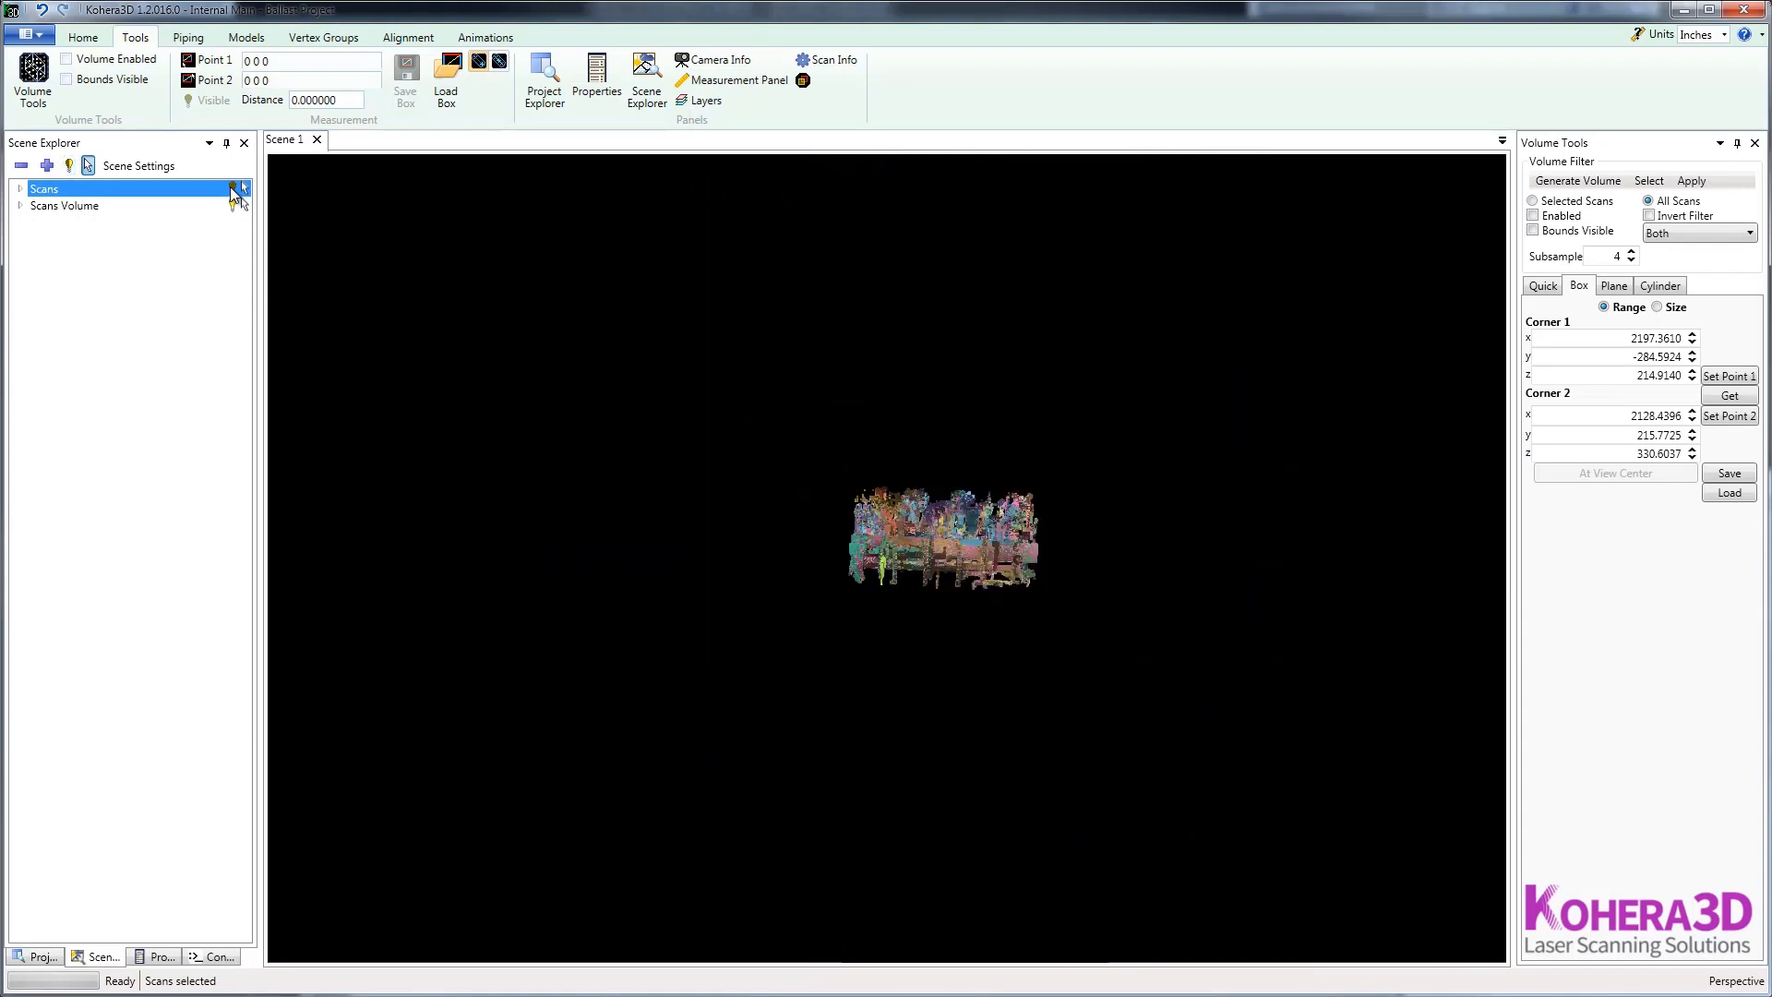
left_click(952, 567)
left_click_drag(949, 635, 1115, 766)
scroll(901, 773, "up", 5)
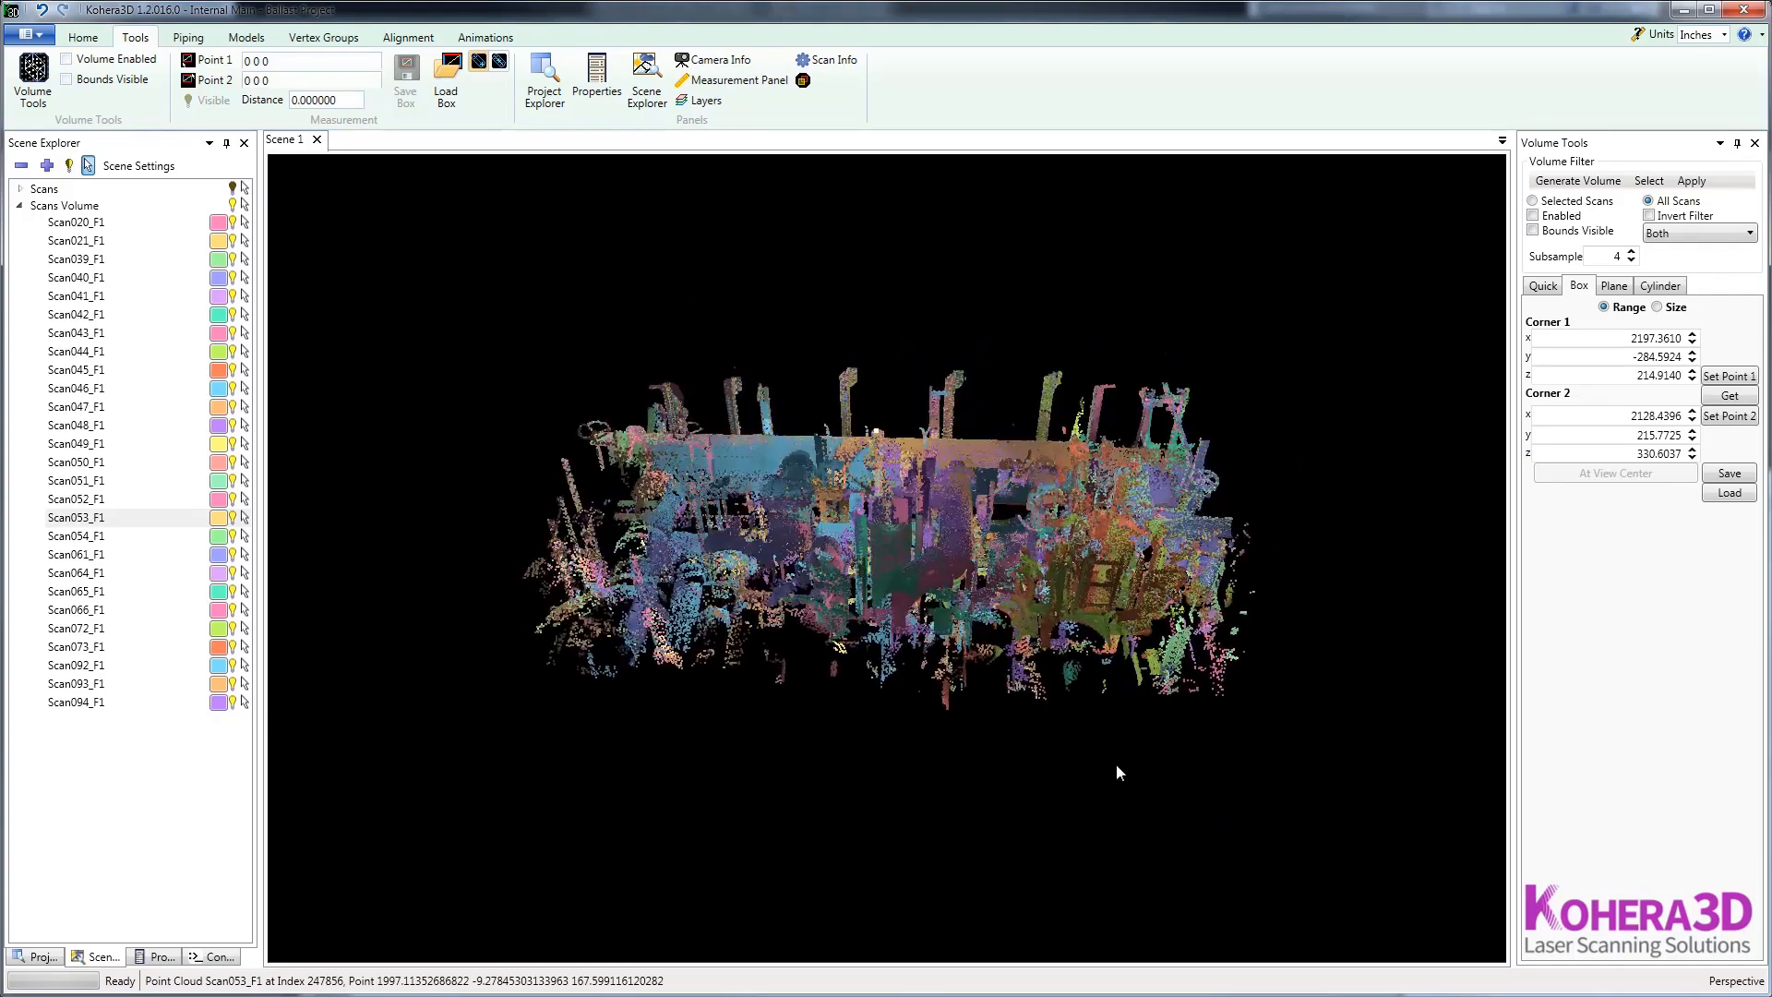
Step: Show the Scans group again and set filter box corners from picked points at about (2197.12, -76.36, 207.87) and (2185.66, 95.24, 285.56)
left_click(238, 185)
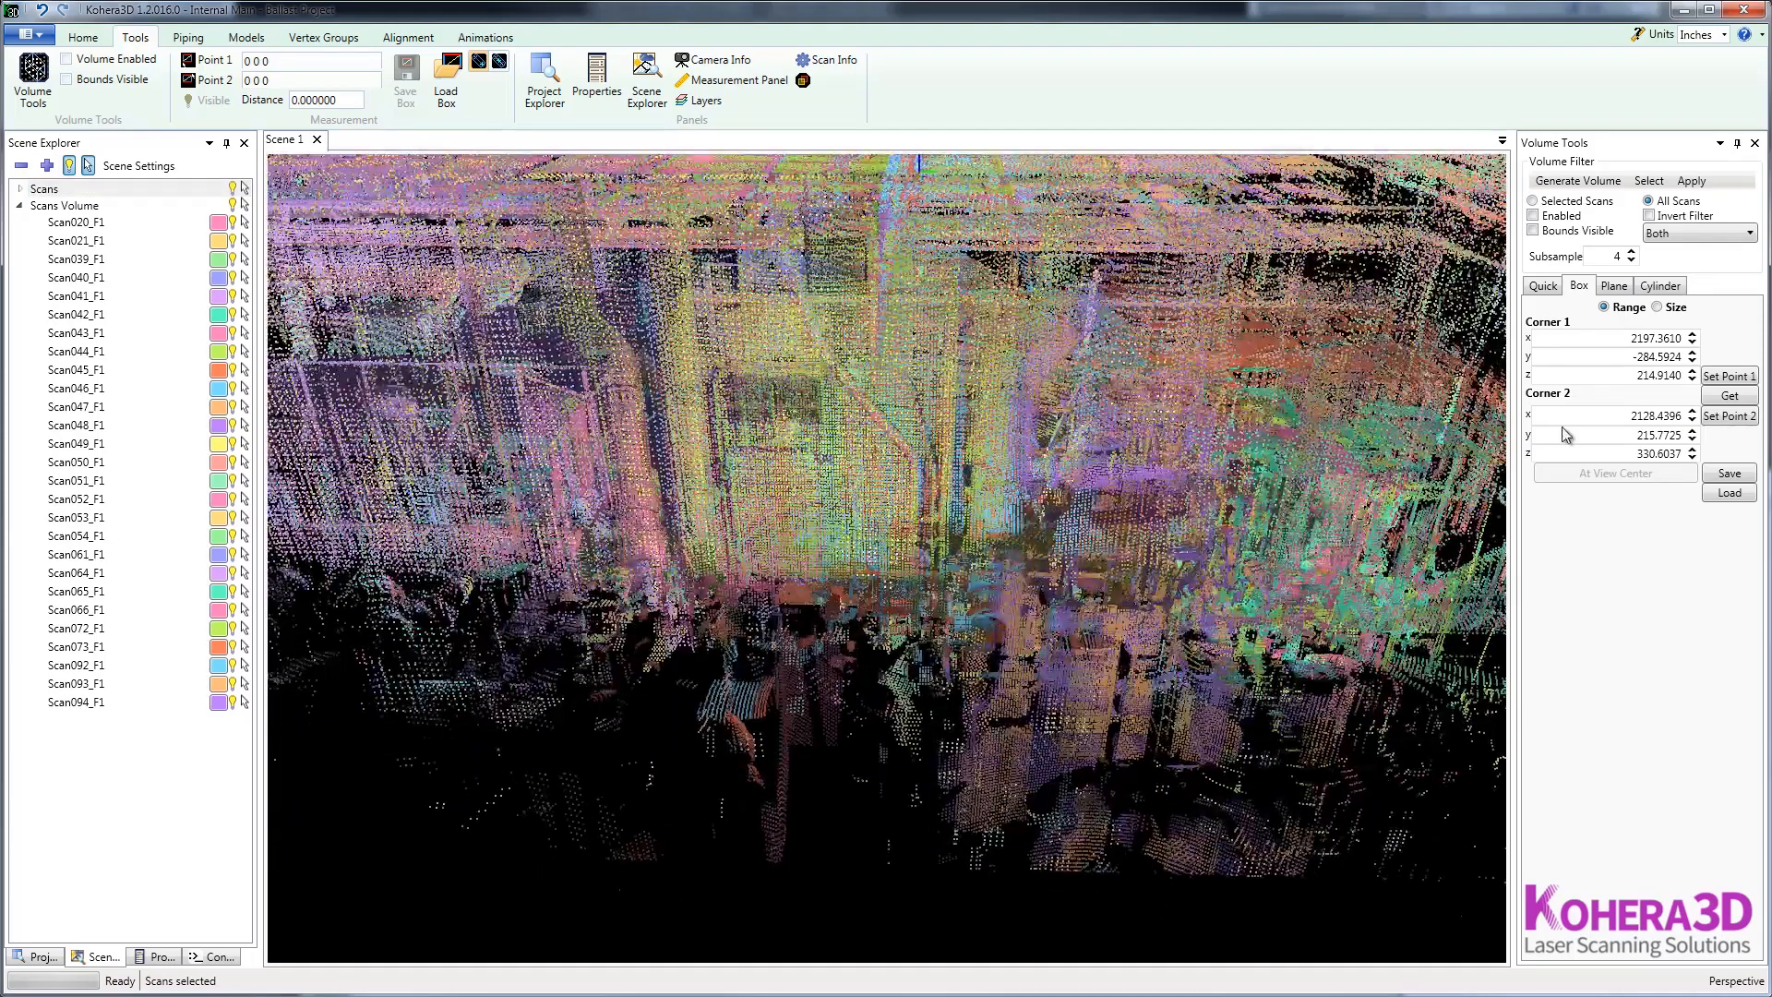
left_click(623, 556)
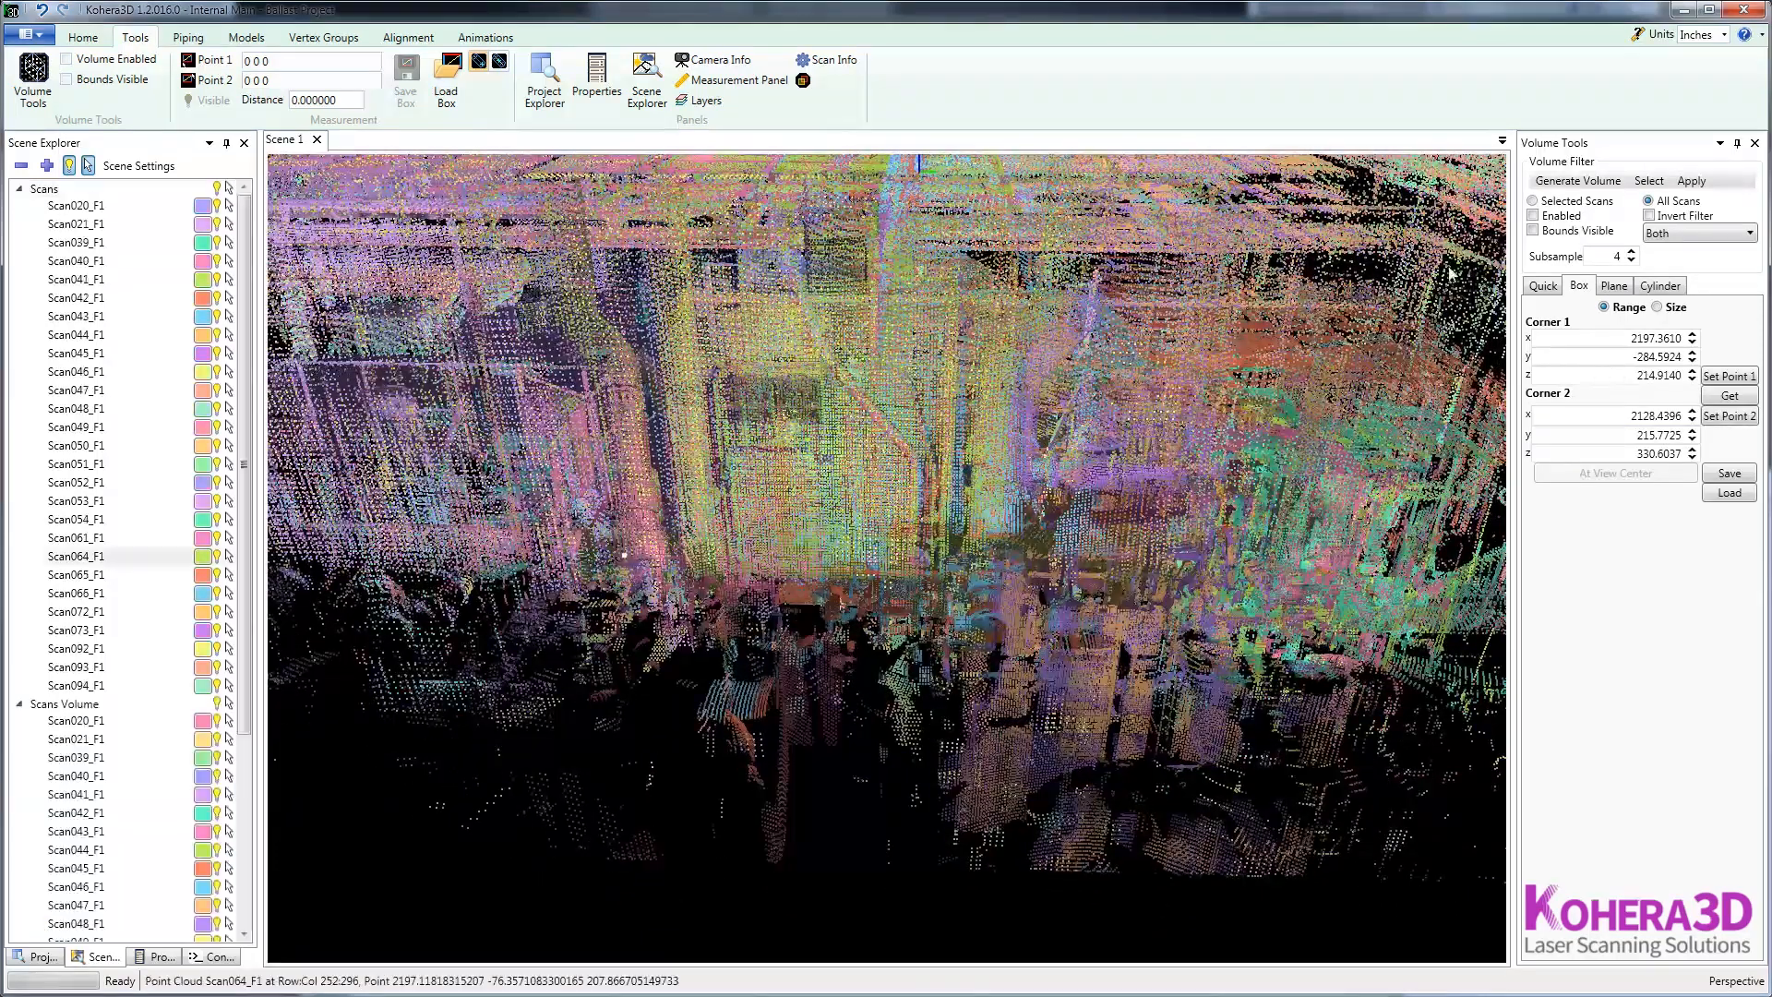
left_click(1720, 378)
left_click(1235, 291)
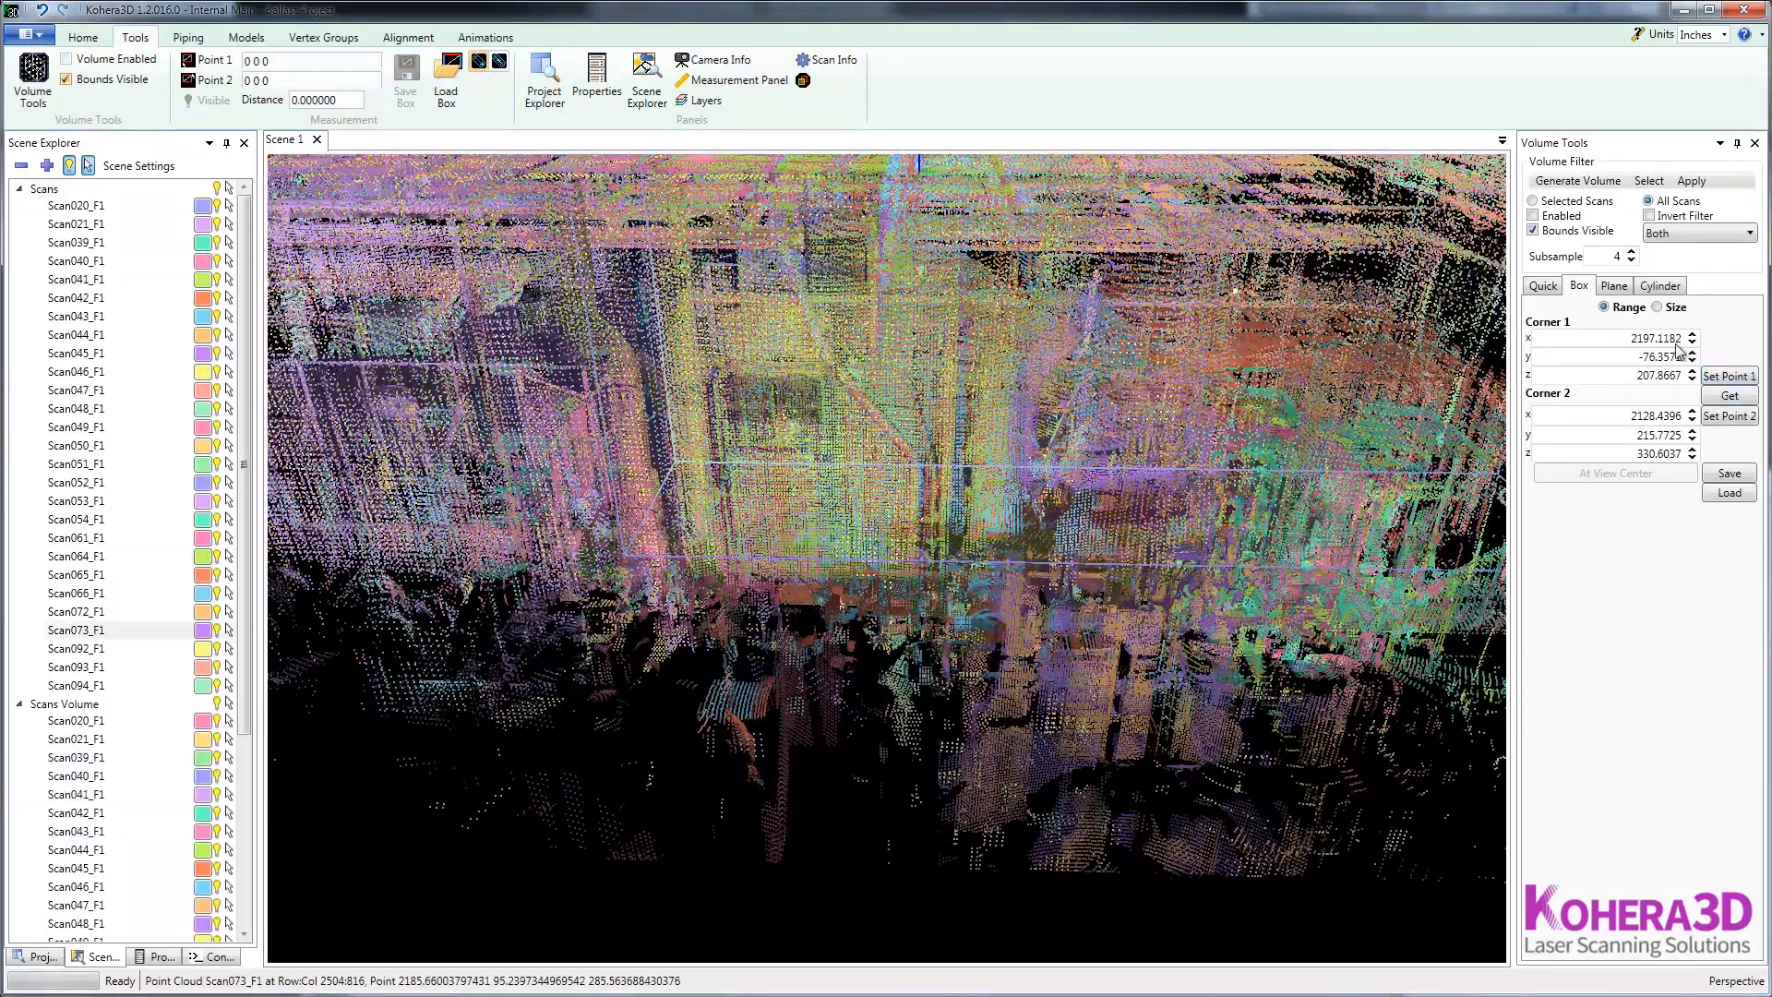
left_click(1726, 417)
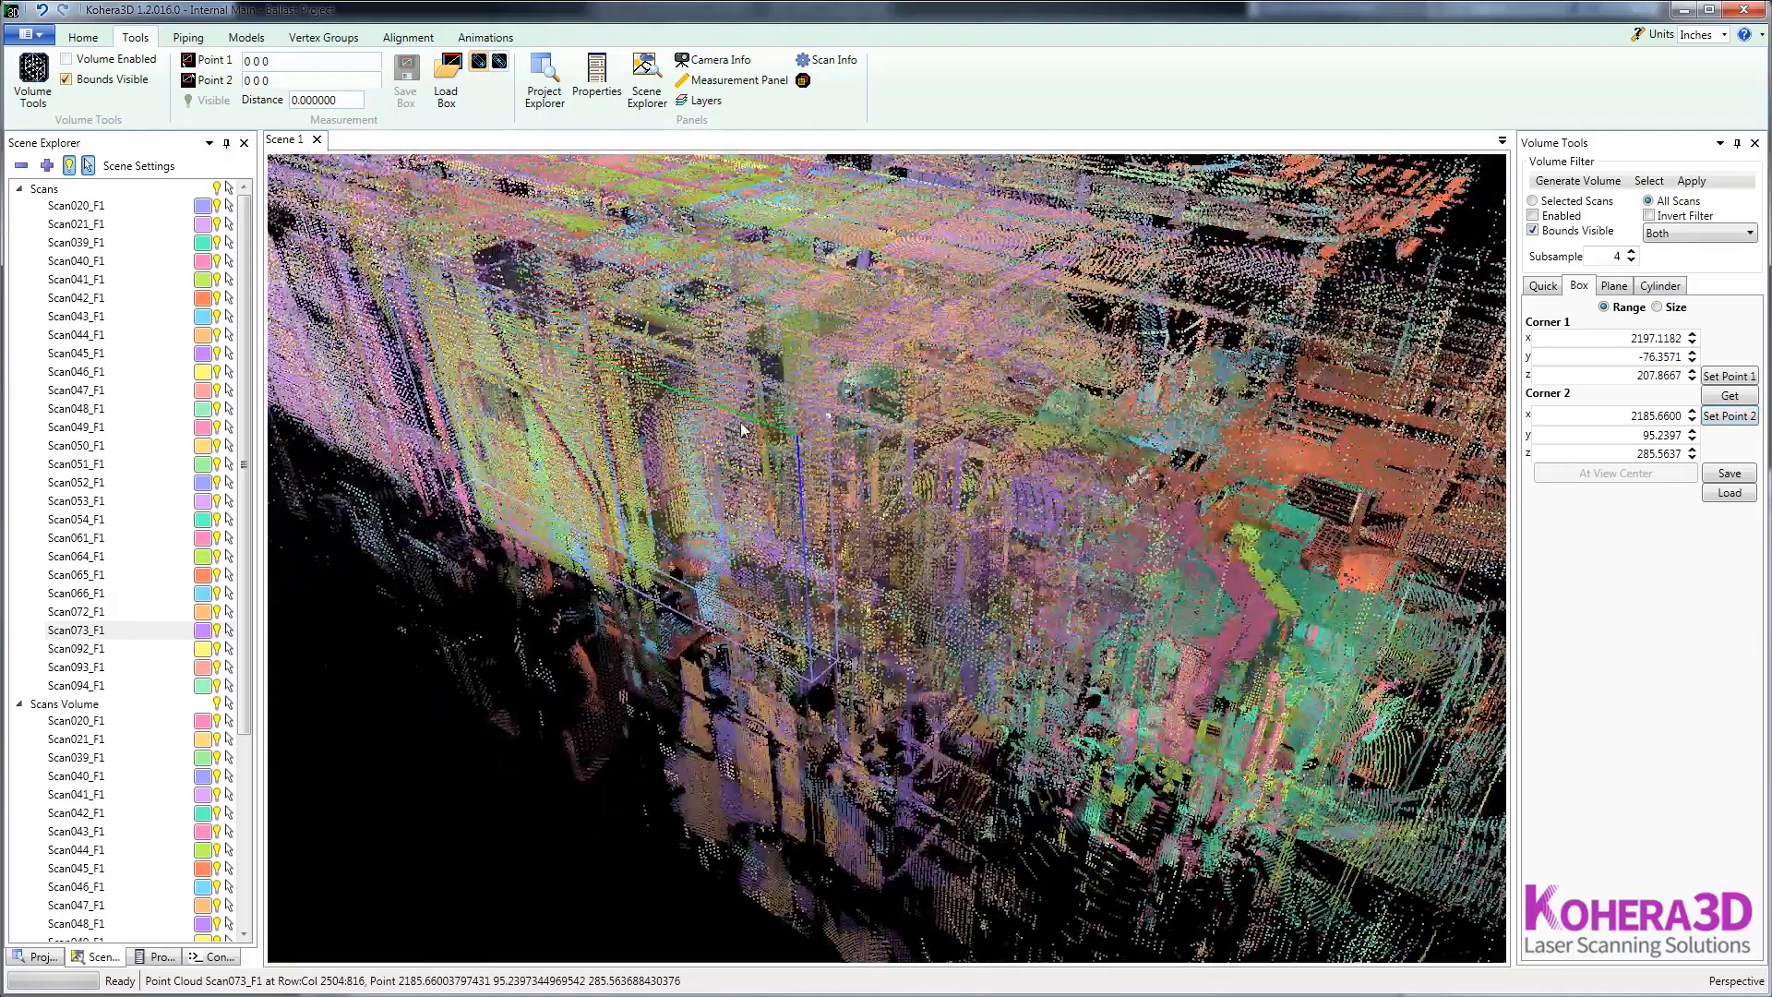
Step: Extend the filter box to a Corner 2 x of about 2088.17 and apply the volume filter
left_click_drag(720, 406, 891, 317)
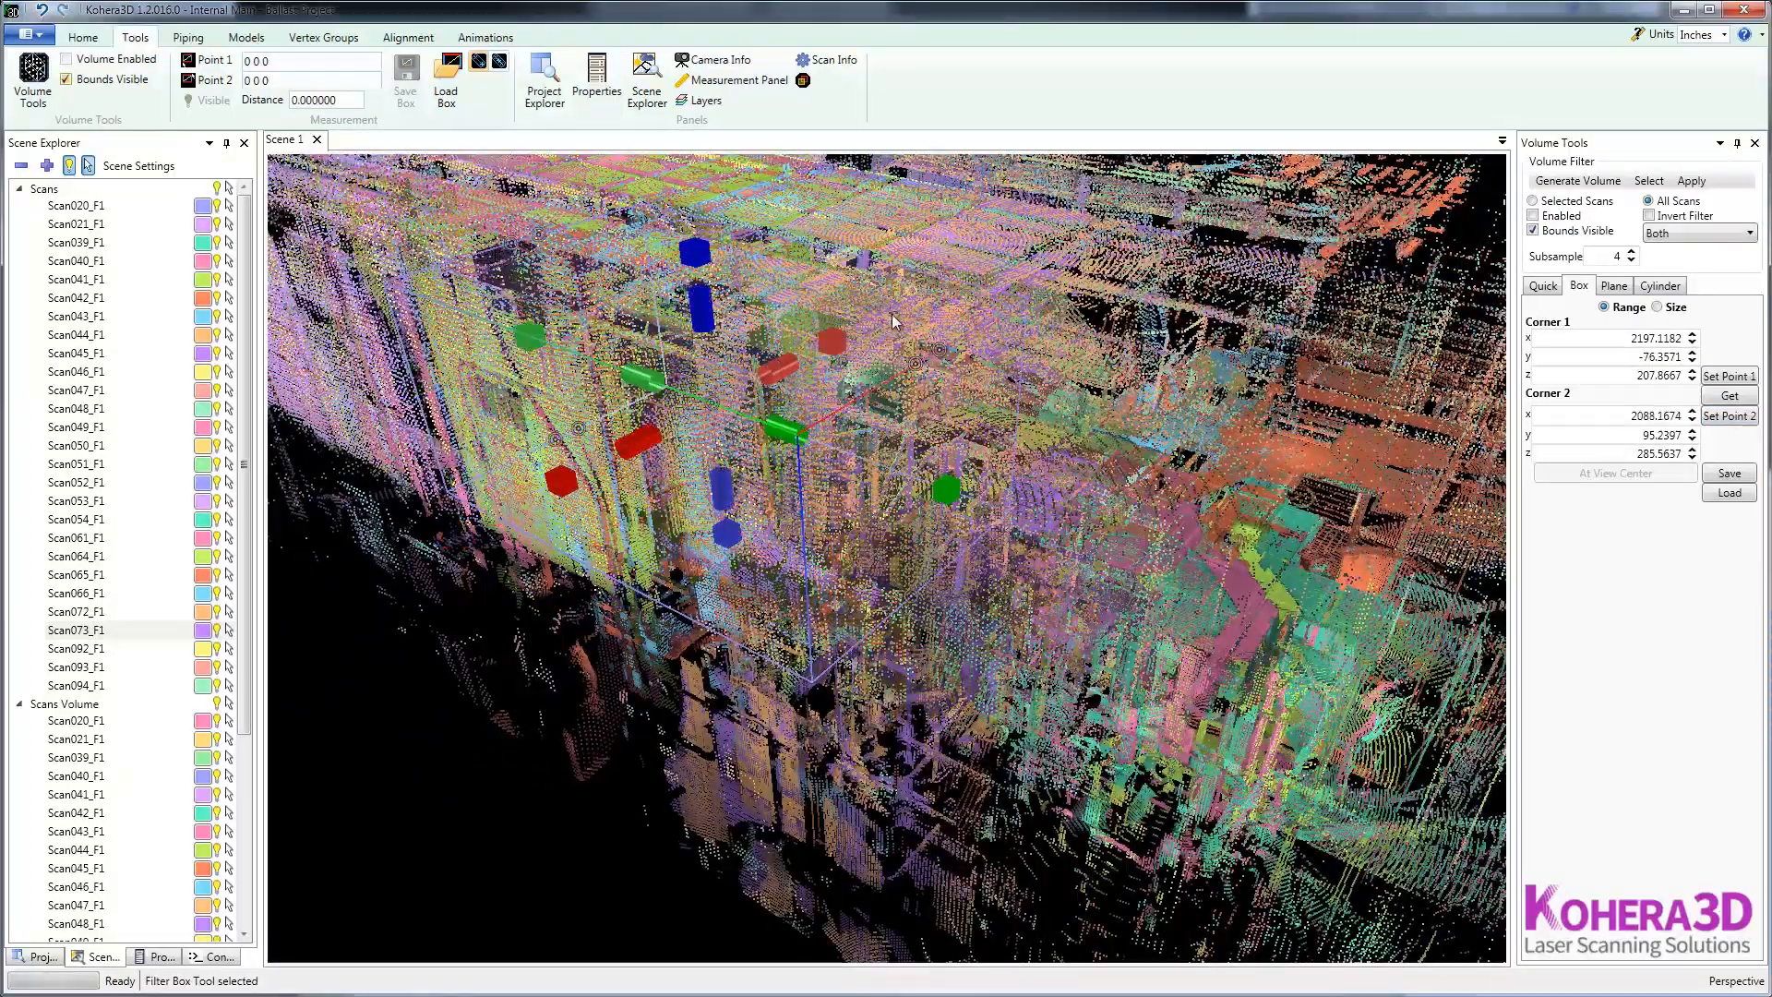
middle_click_drag(905, 540, 1046, 533)
left_click(1701, 185)
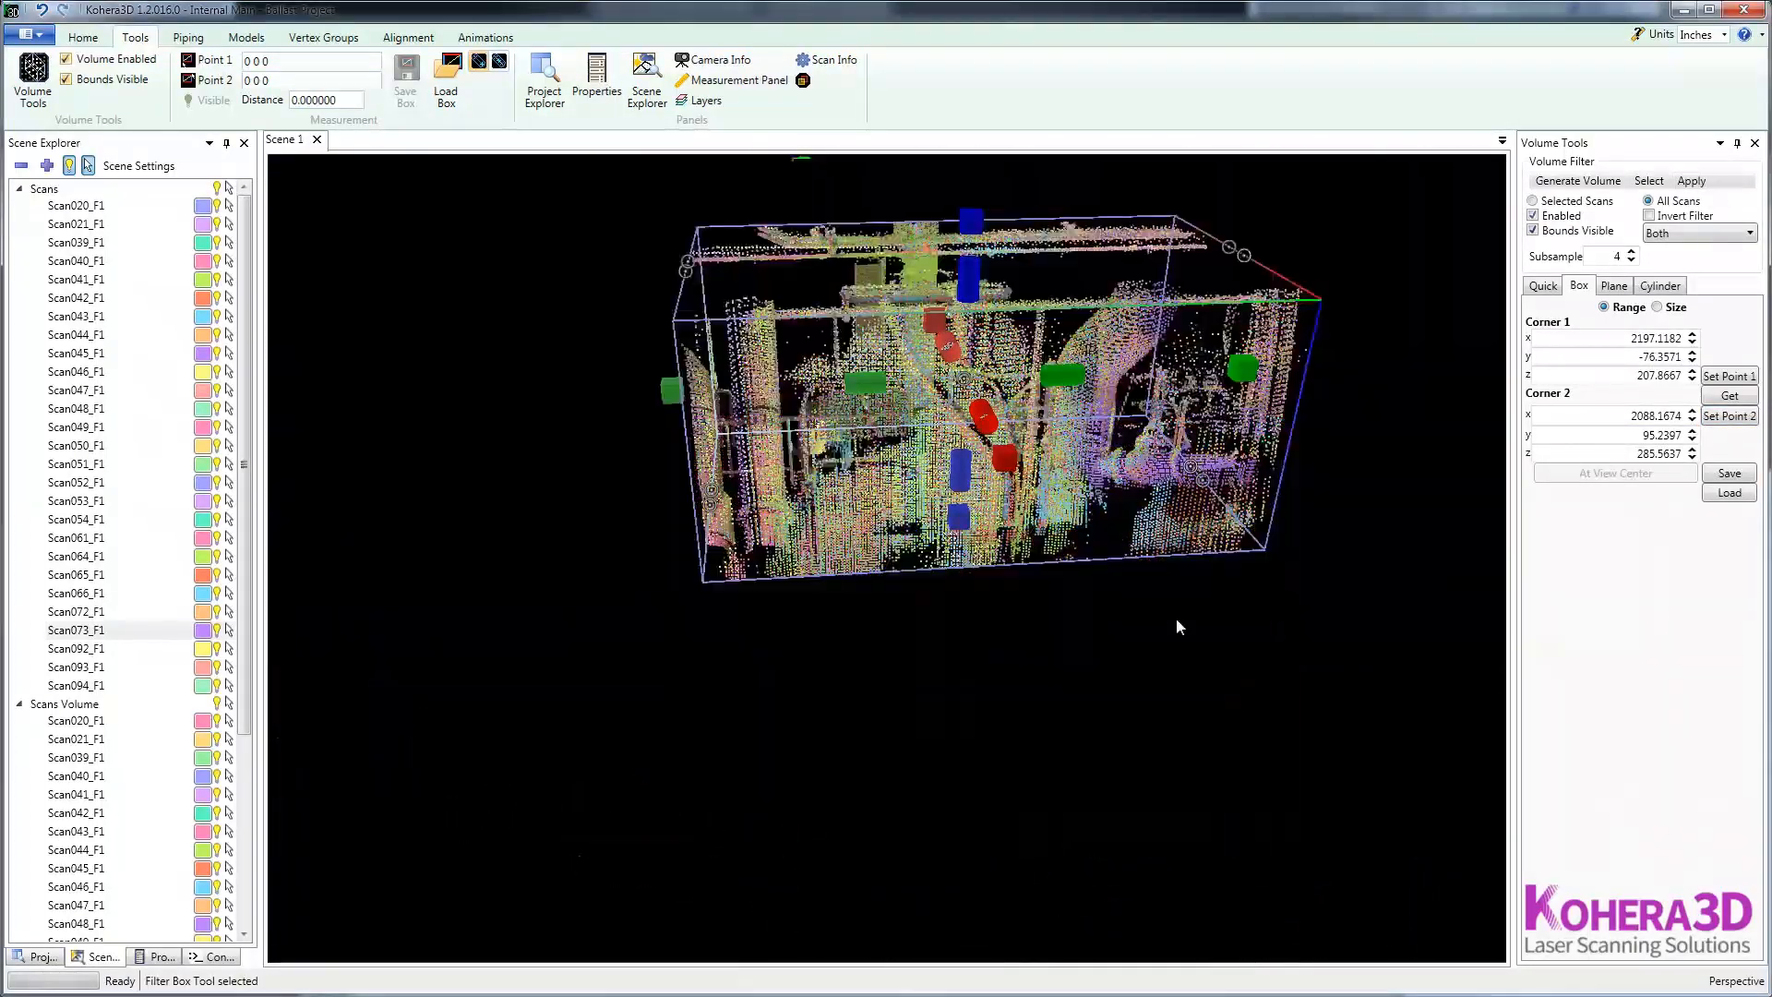
left_click(1200, 642)
middle_click_drag(1200, 640, 1084, 683)
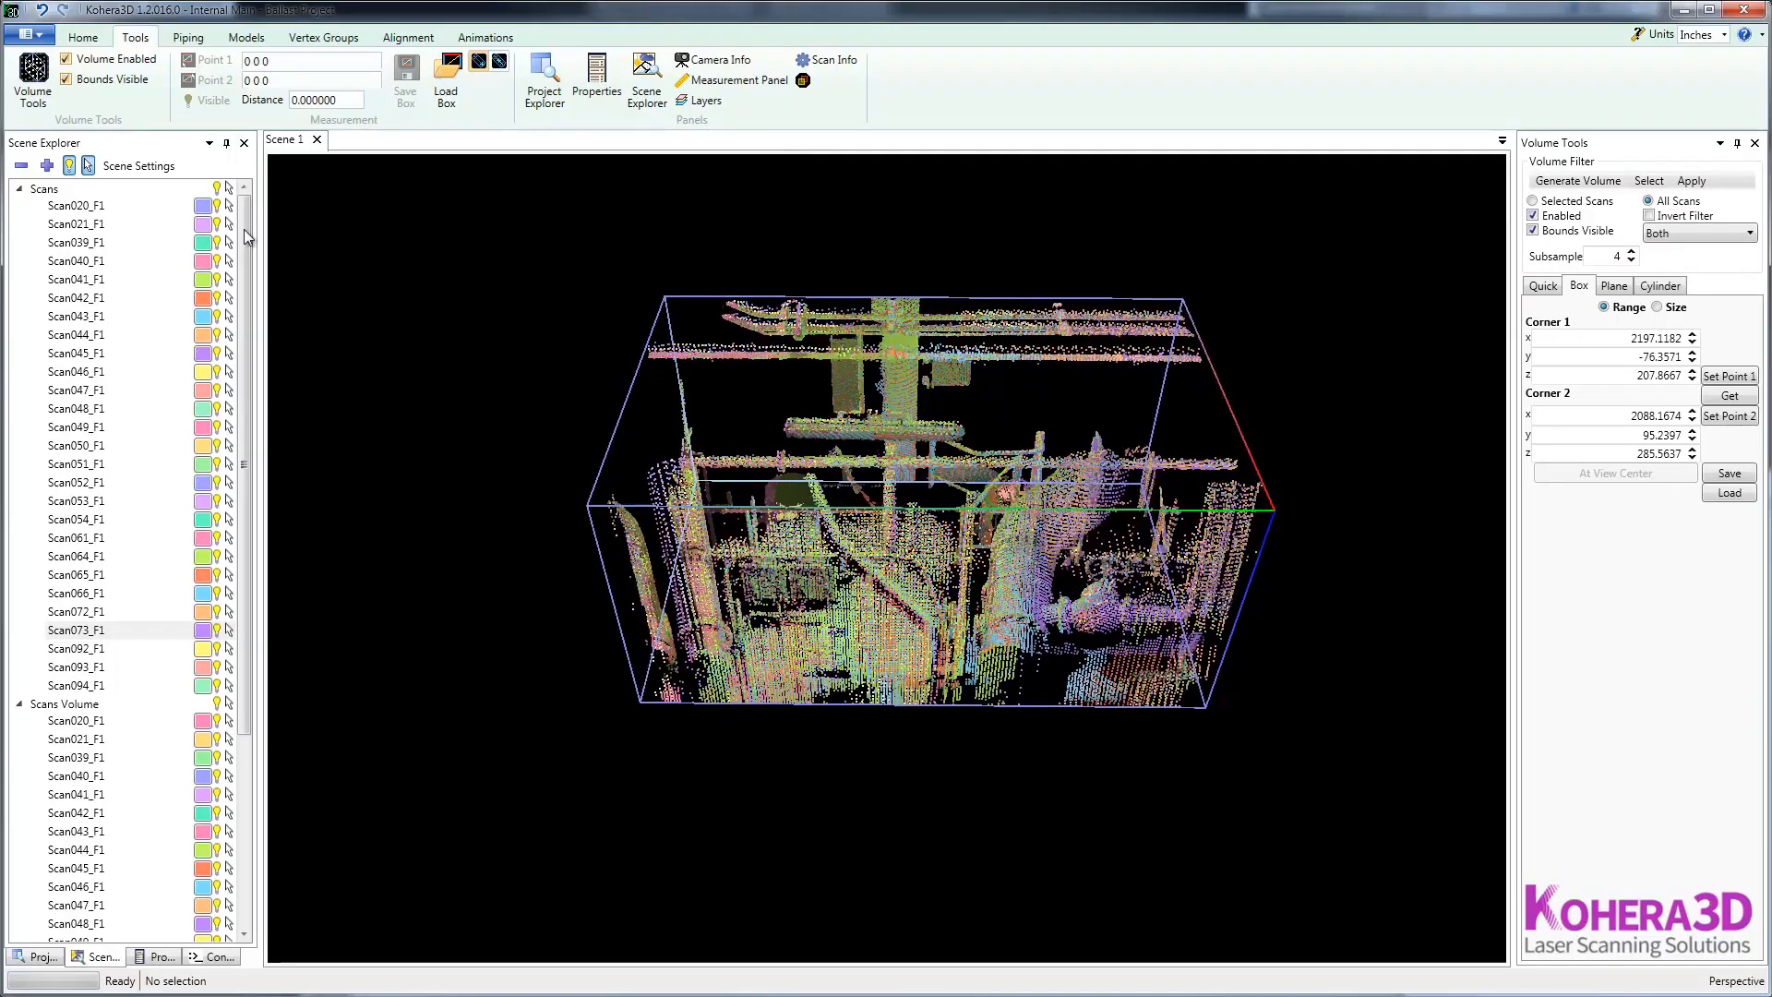
Step: Box-select all the scan points inside the filtered volume
left_click(83, 36)
left_click(31, 81)
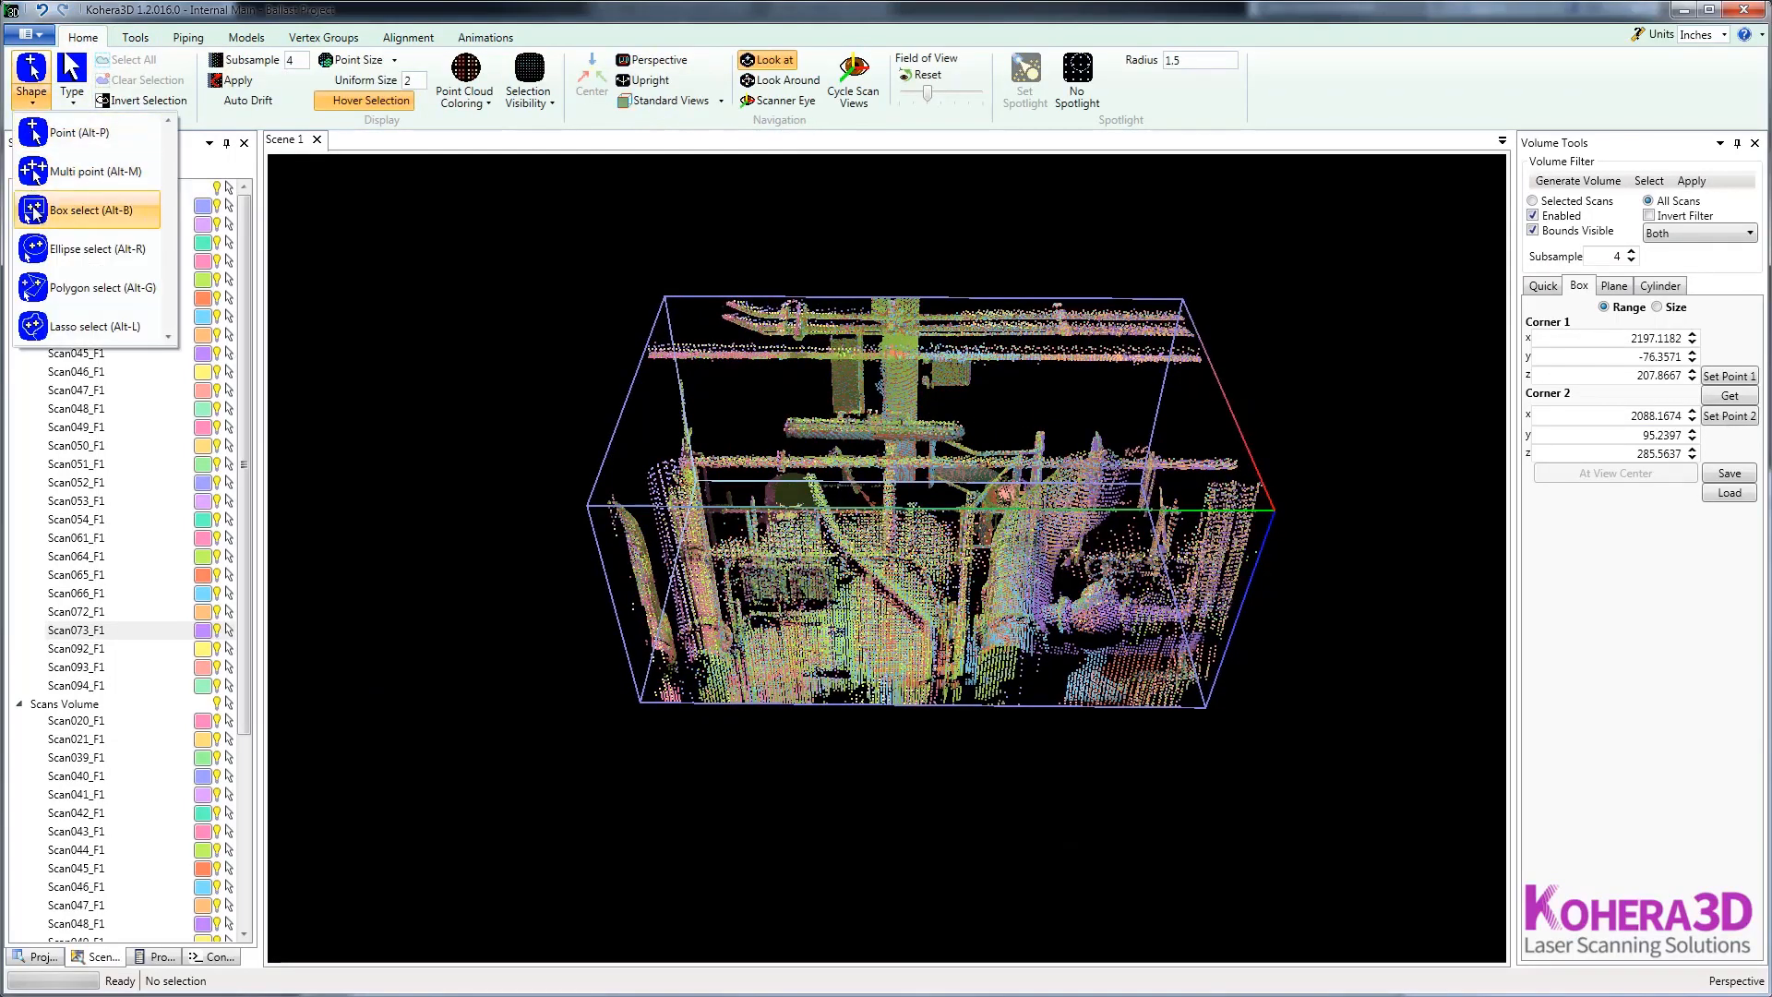
left_click(55, 213)
left_click_drag(582, 255, 1374, 830)
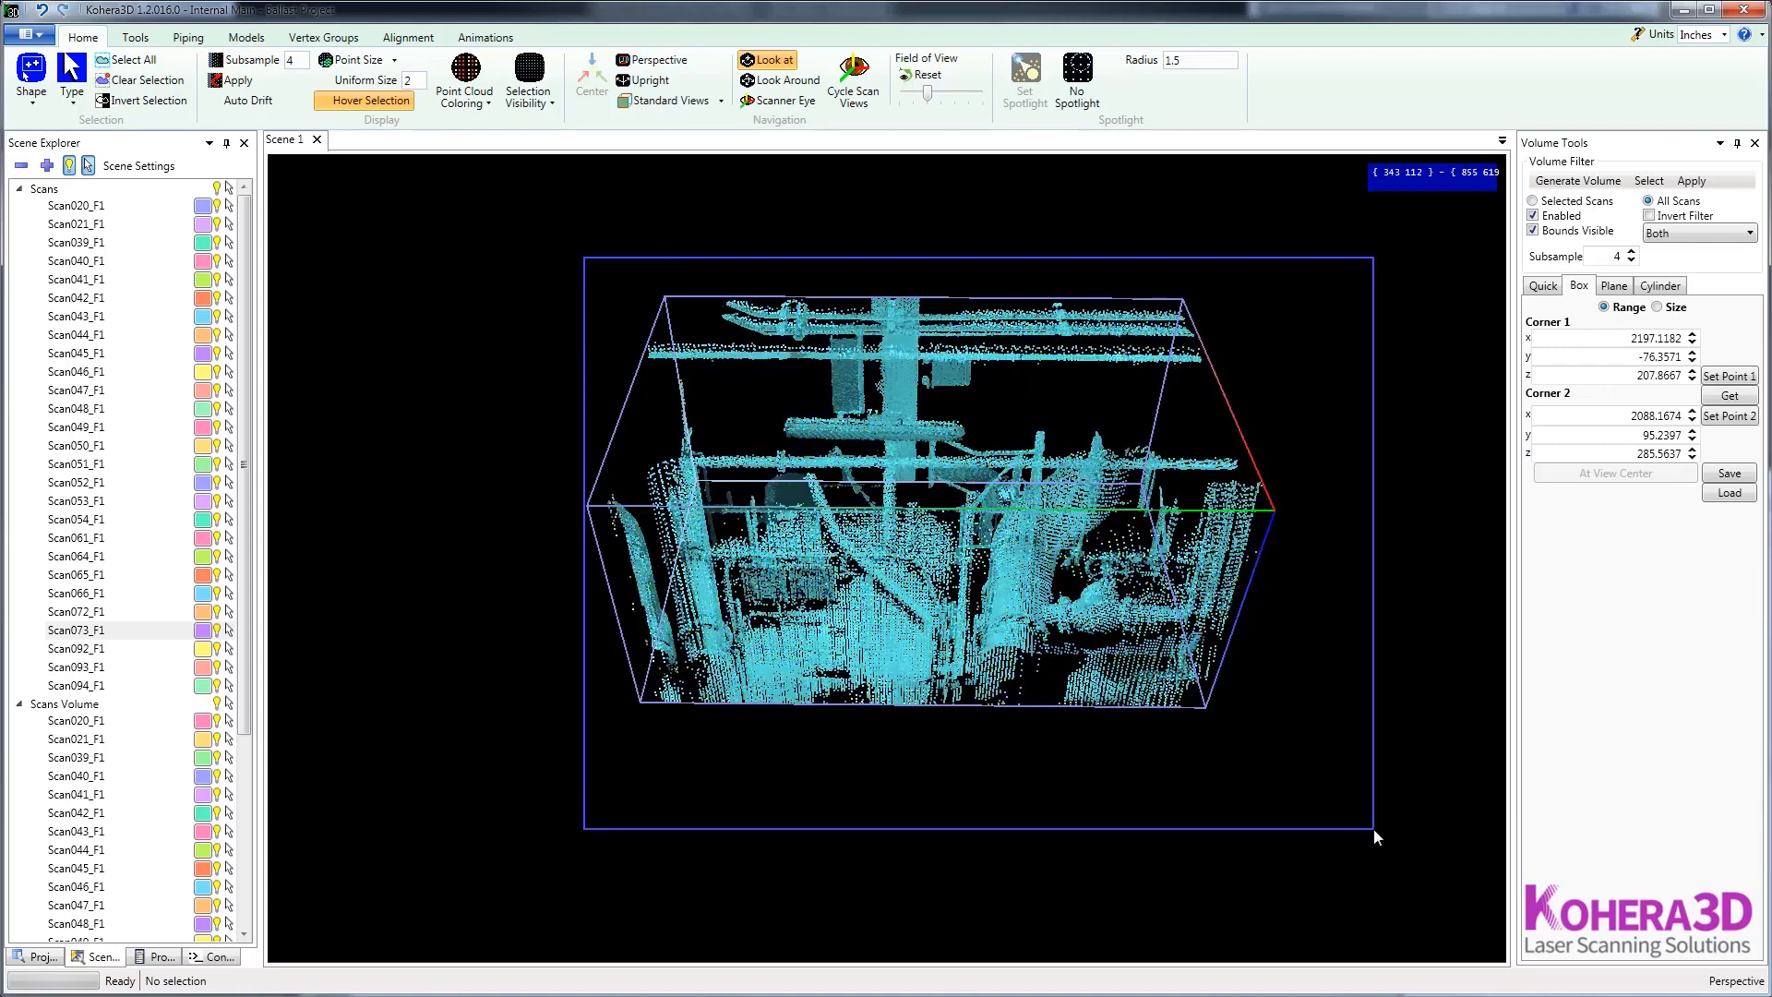
middle_click_drag(1327, 763, 1294, 727)
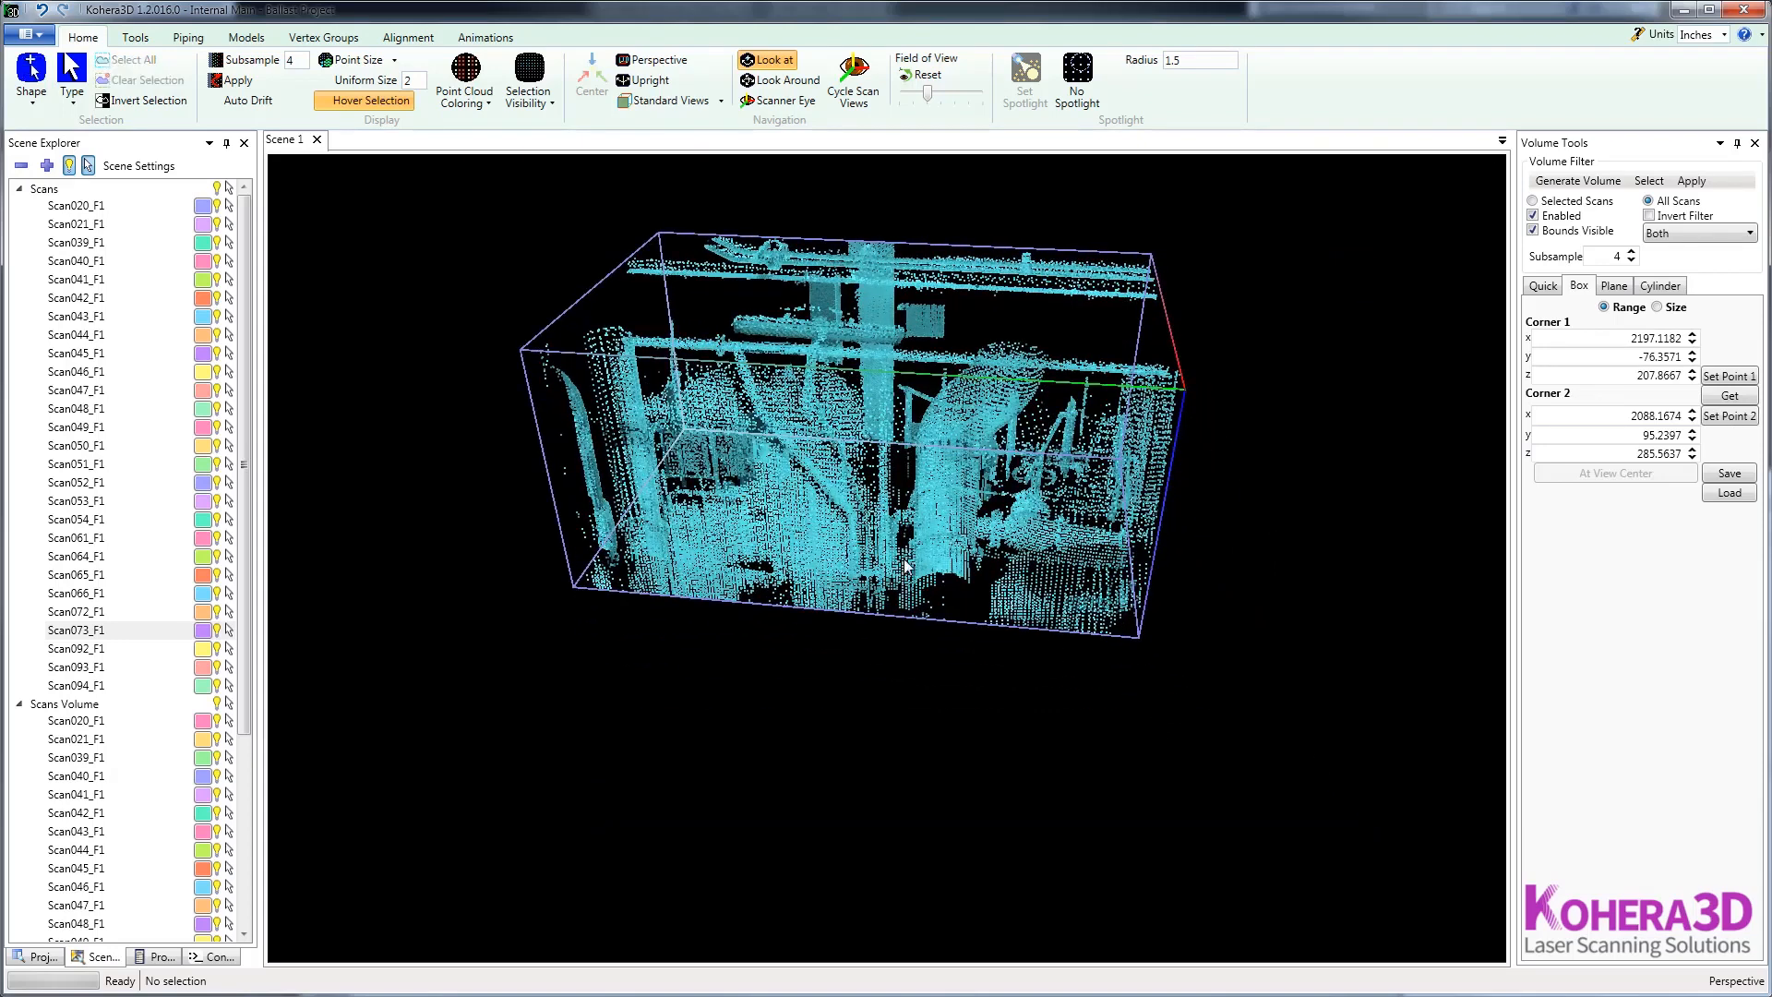
Step: Review the Batch Point Cloud Export settings for the scans and close them without exporting
right_click(935, 534)
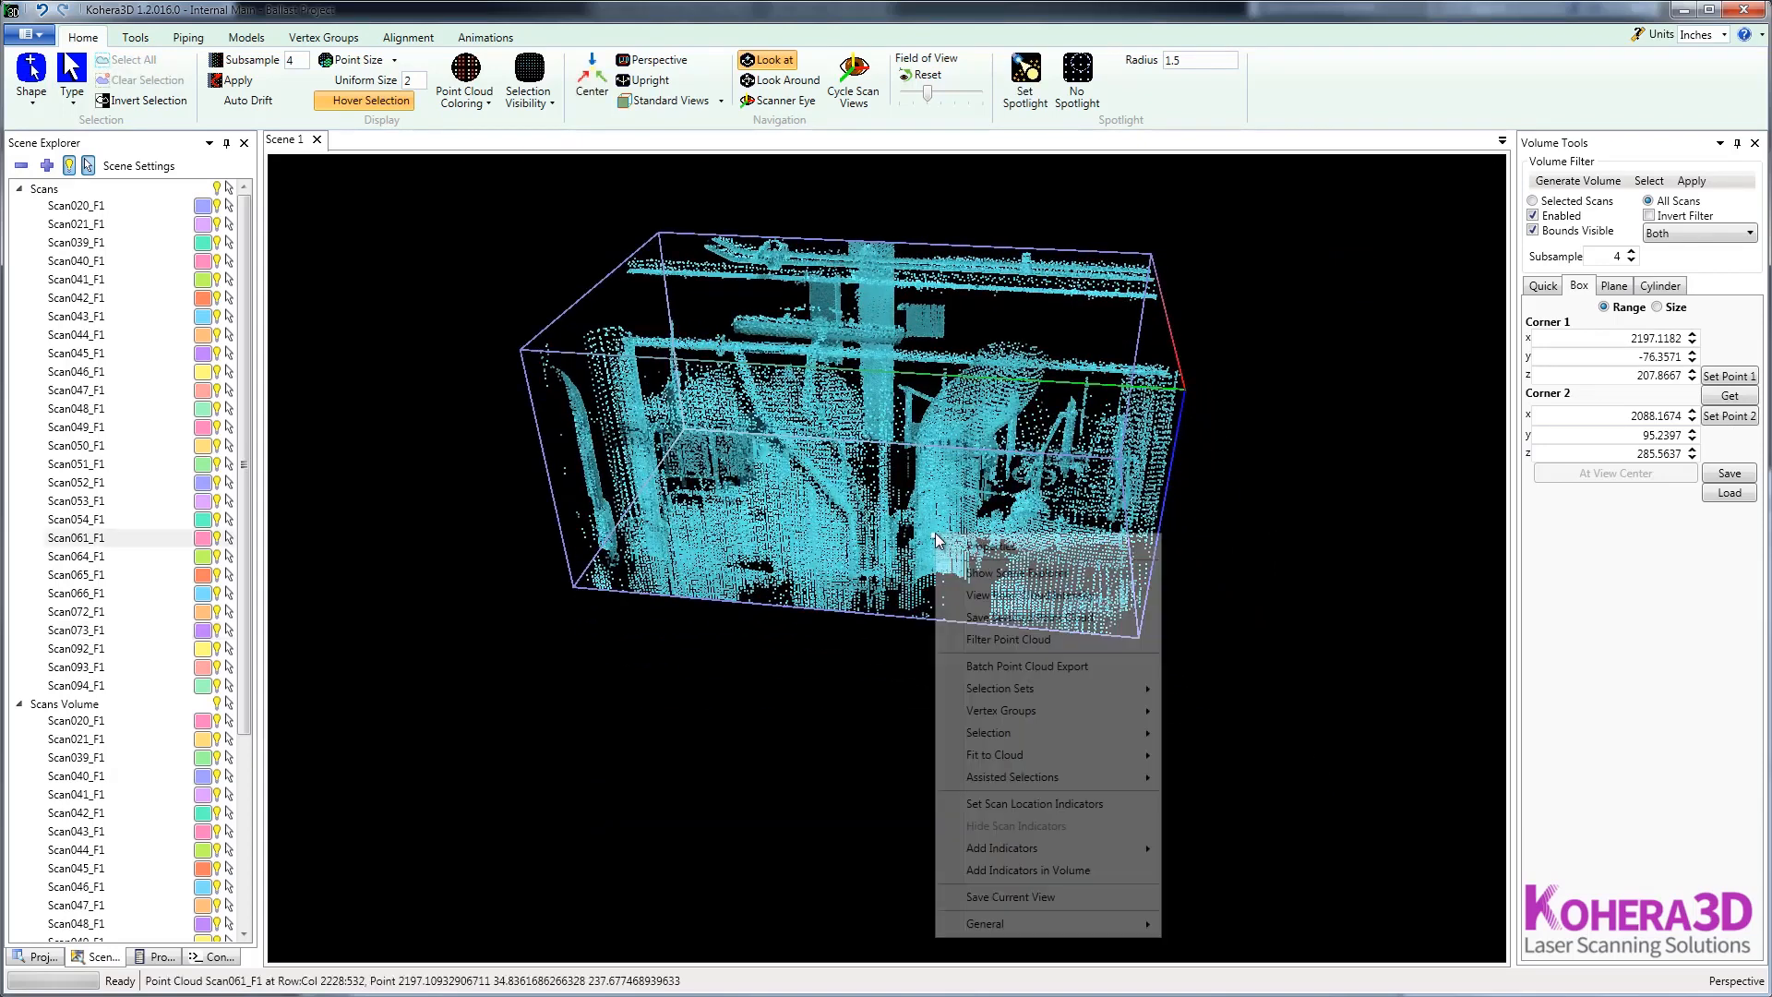
left_click(1009, 671)
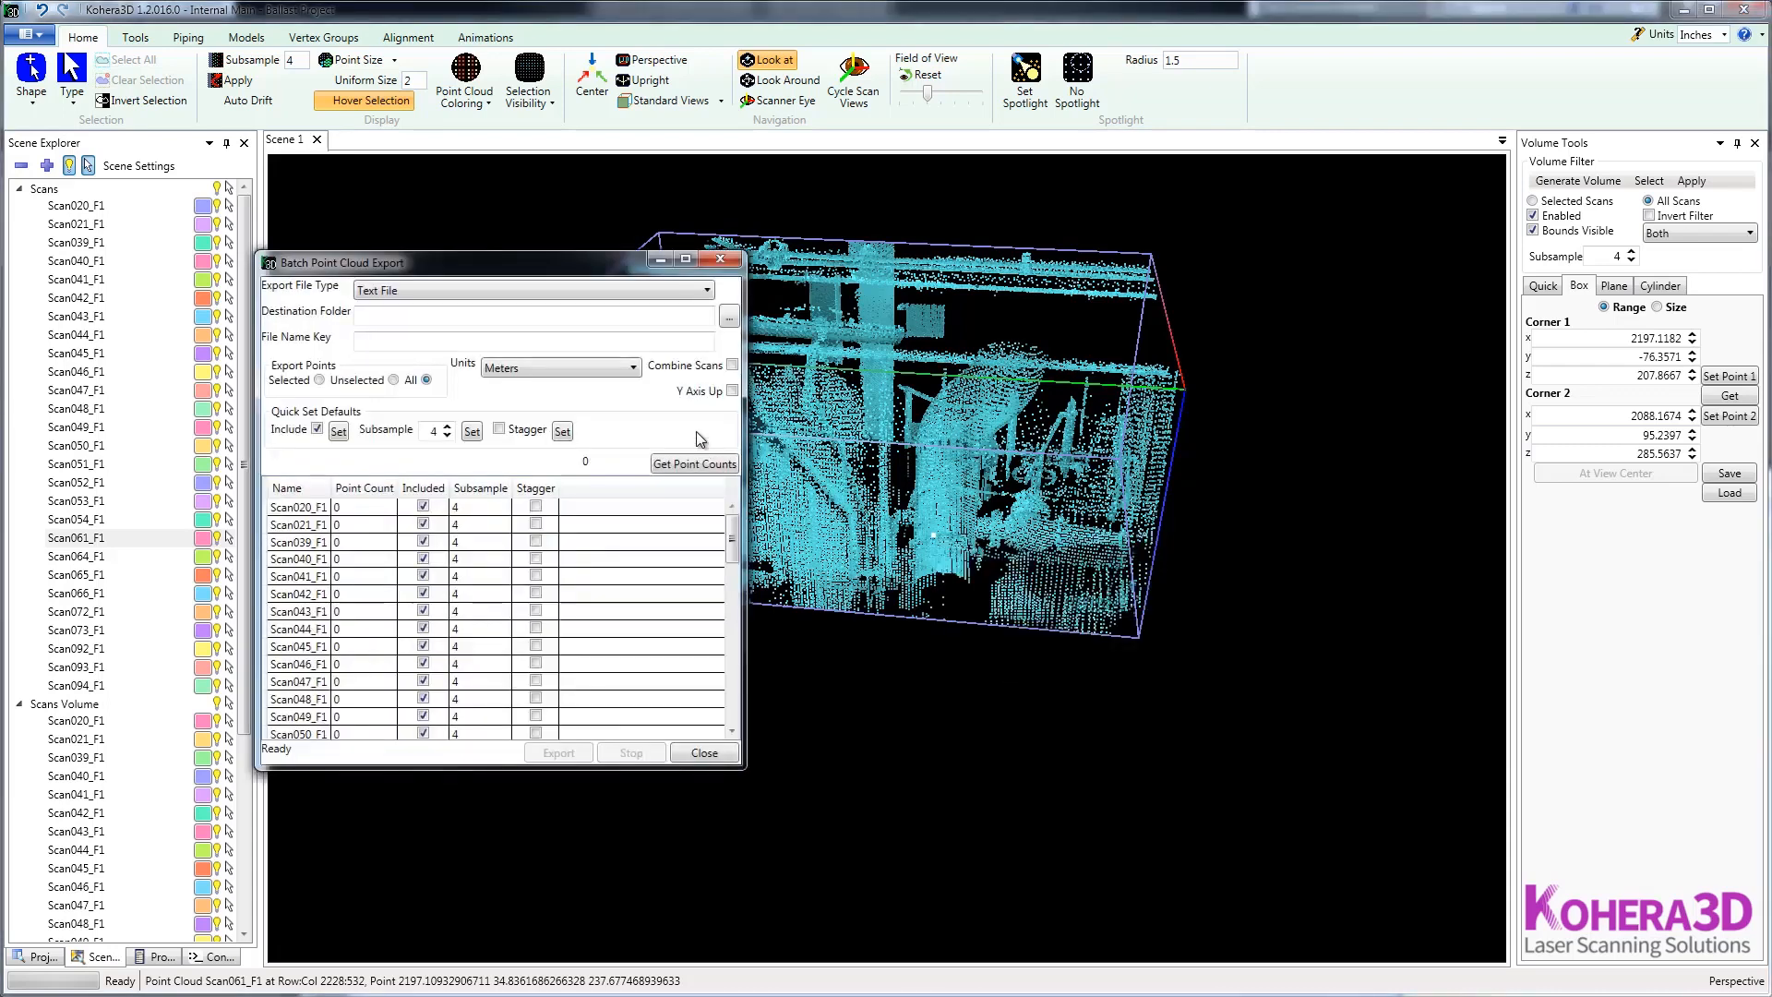
left_click_drag(568, 275, 697, 269)
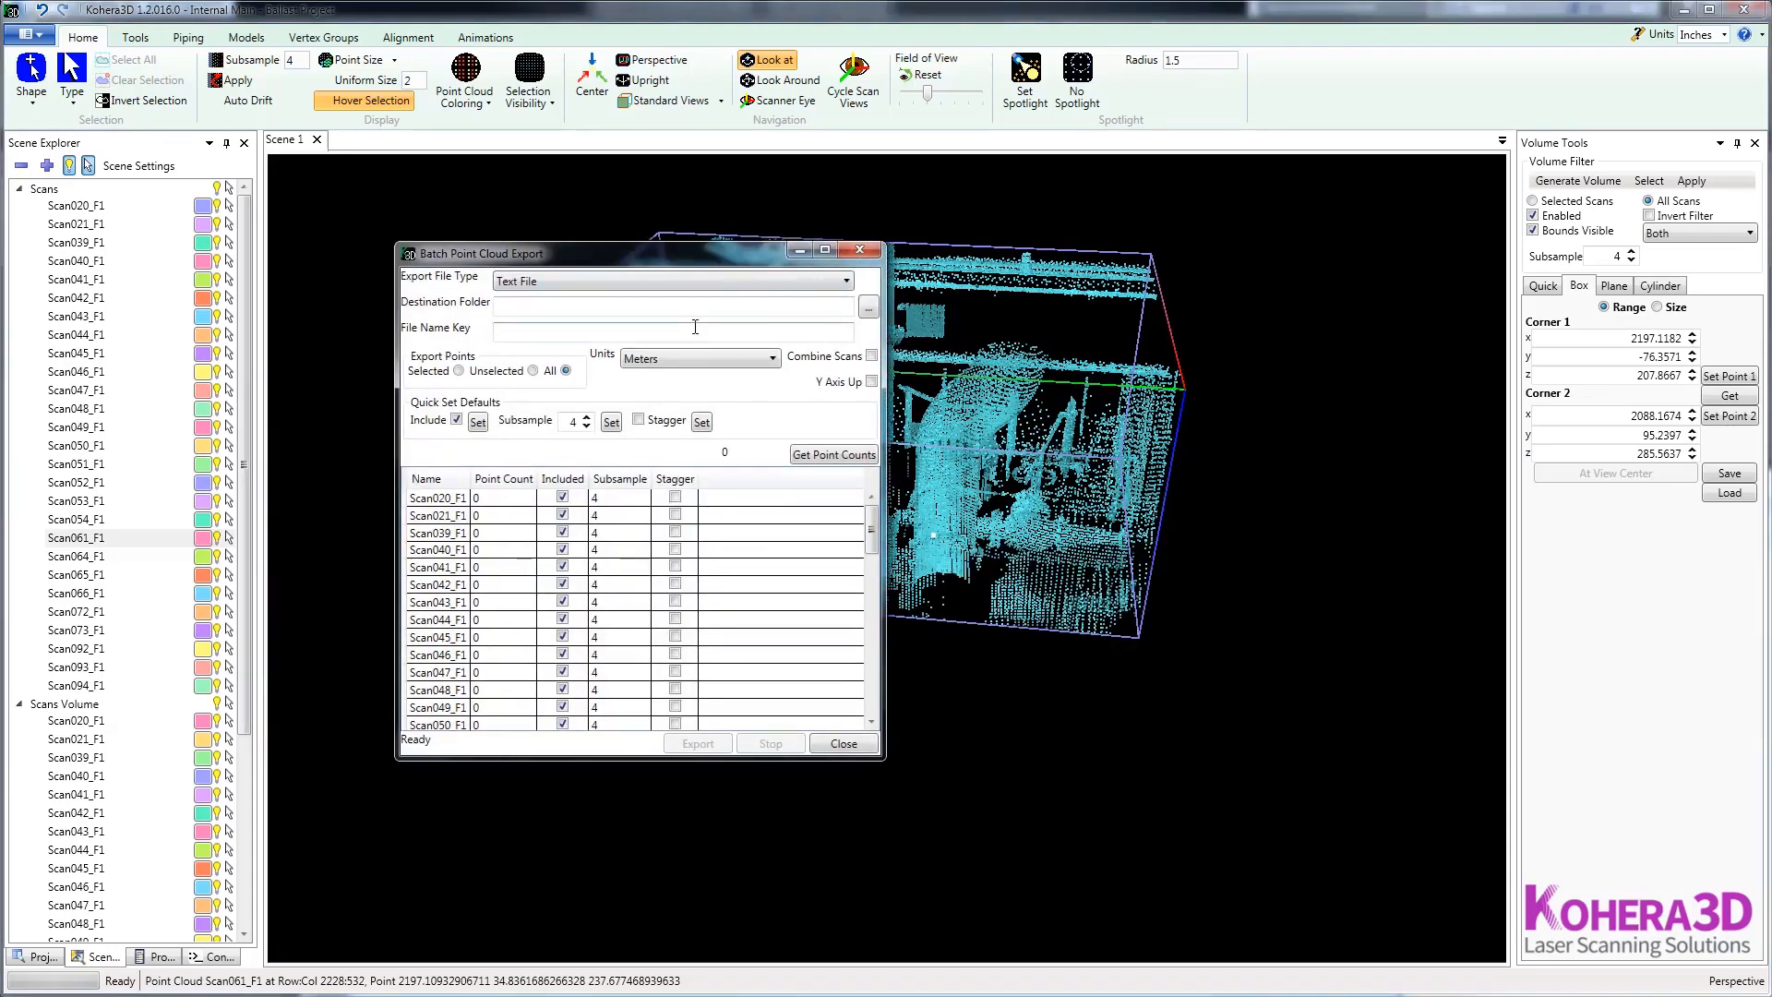
left_click(843, 744)
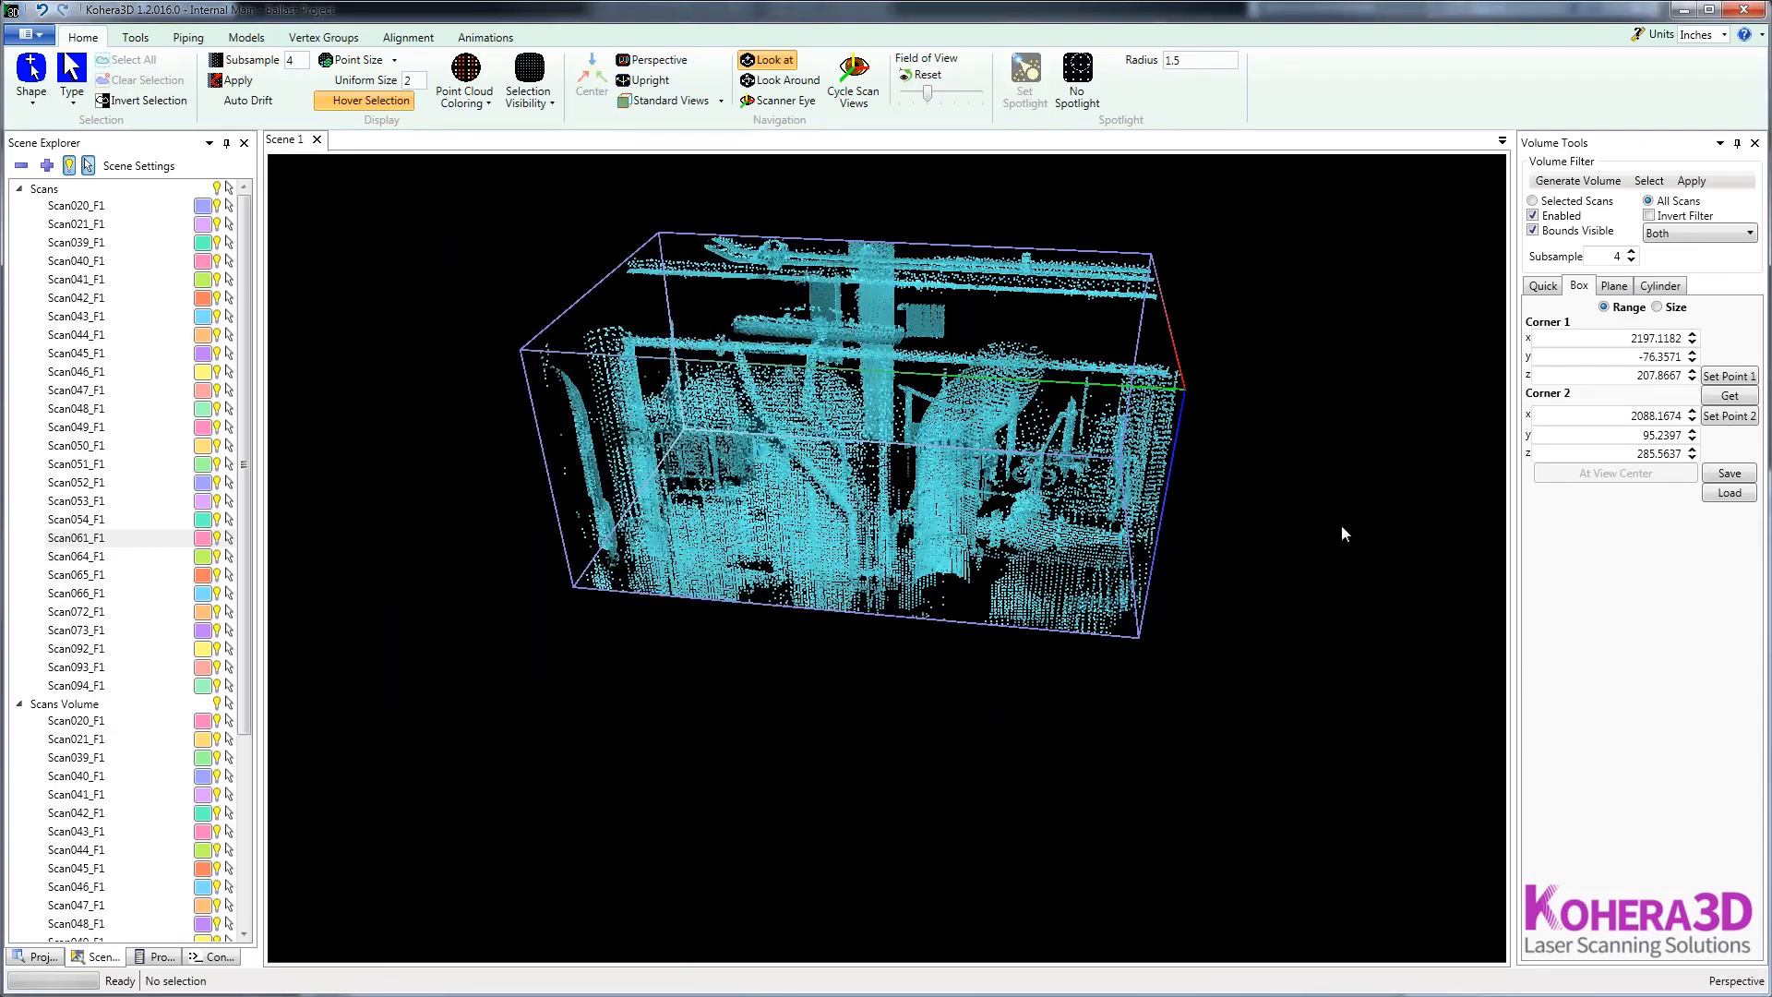
Step: Clear the point selection, disable the volume filter and hide its bounds
key("p")
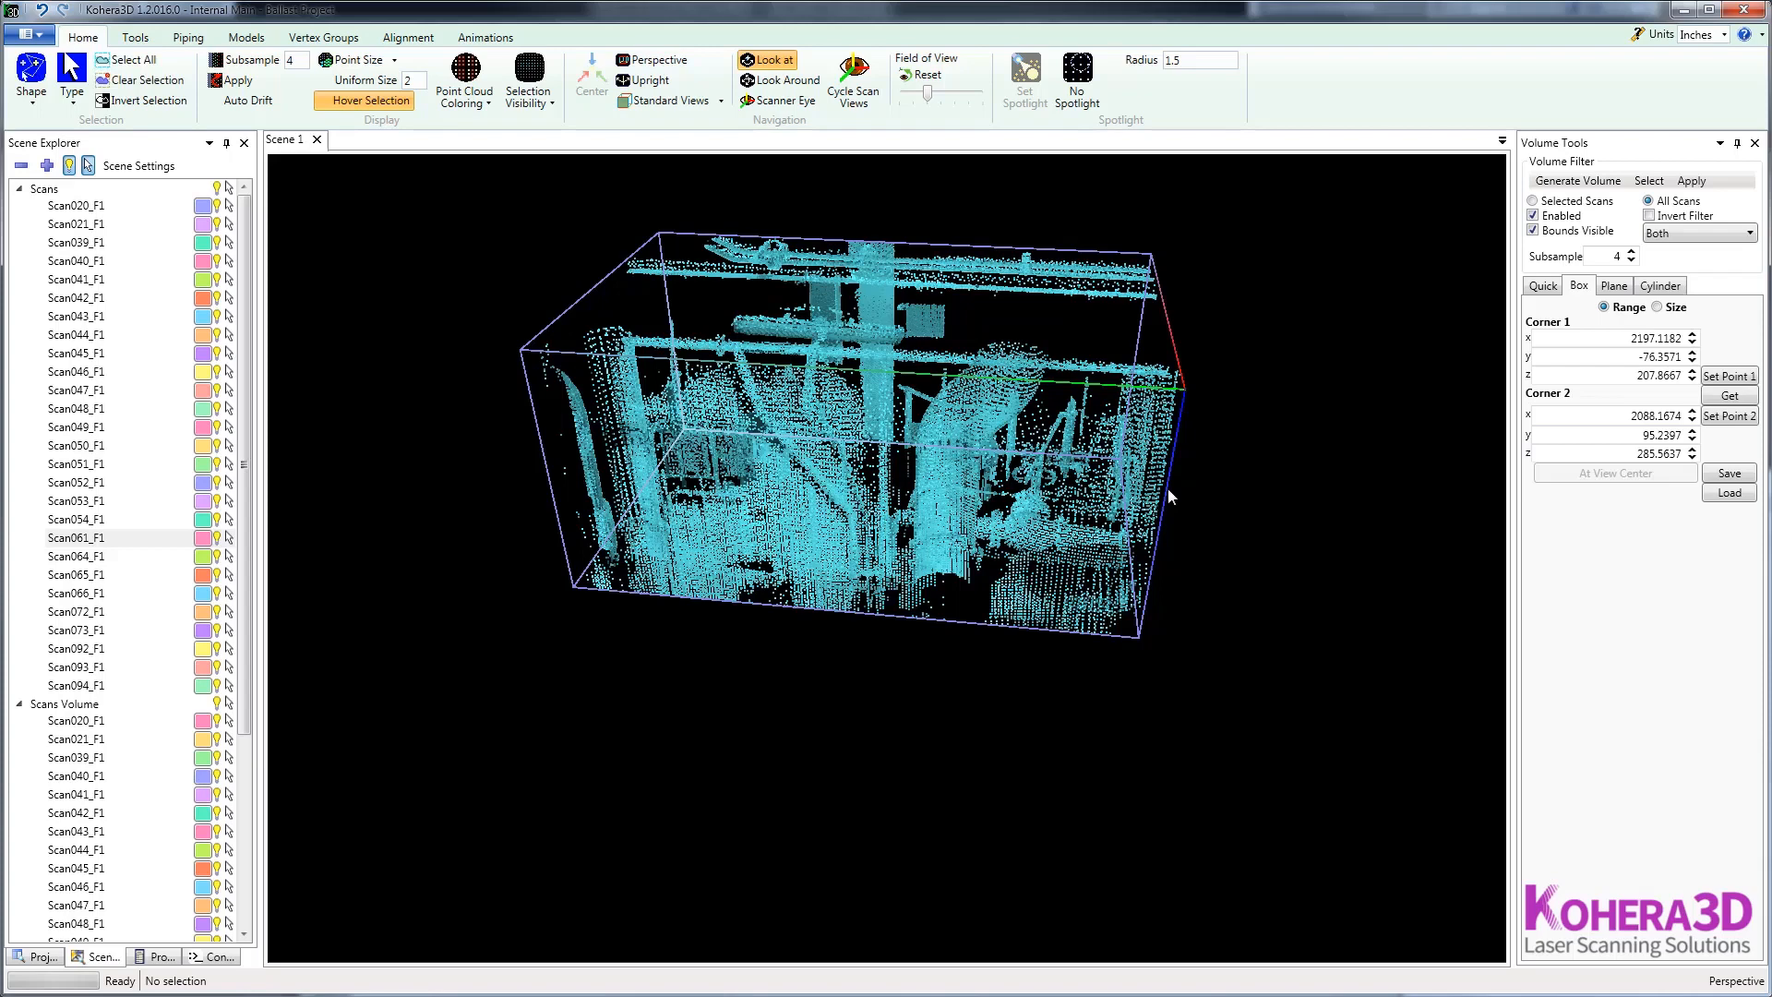
key("Tab")
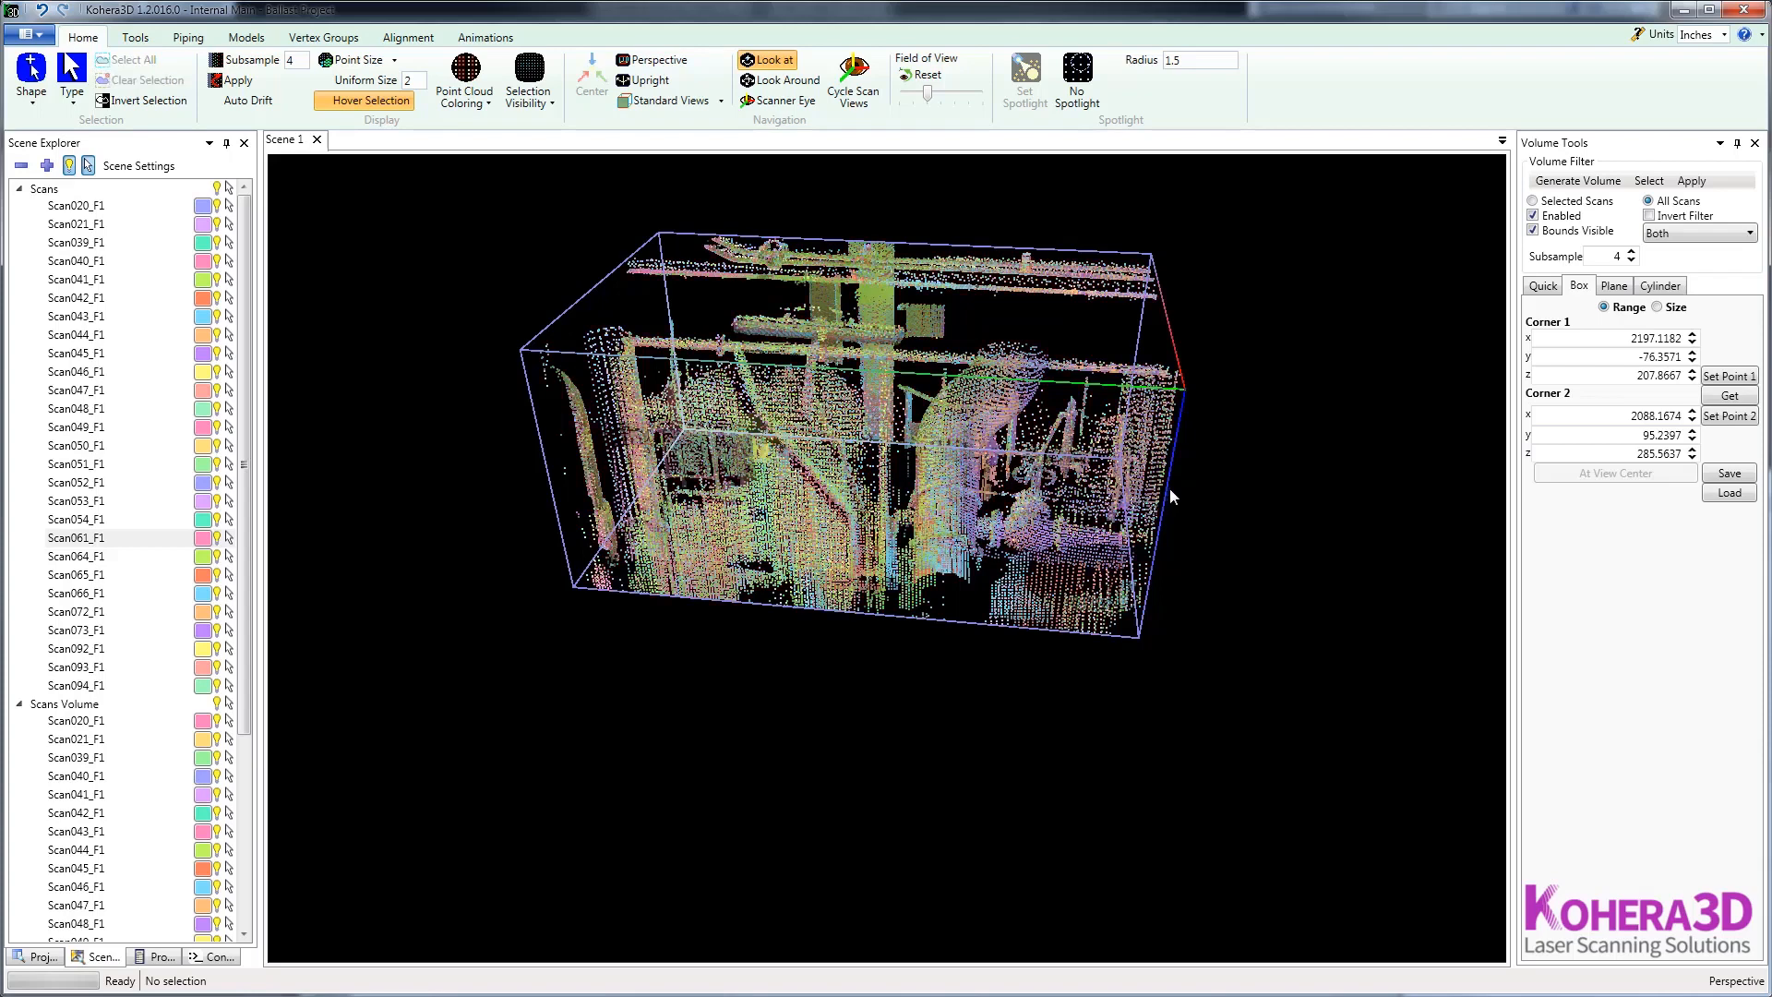
left_click(1533, 216)
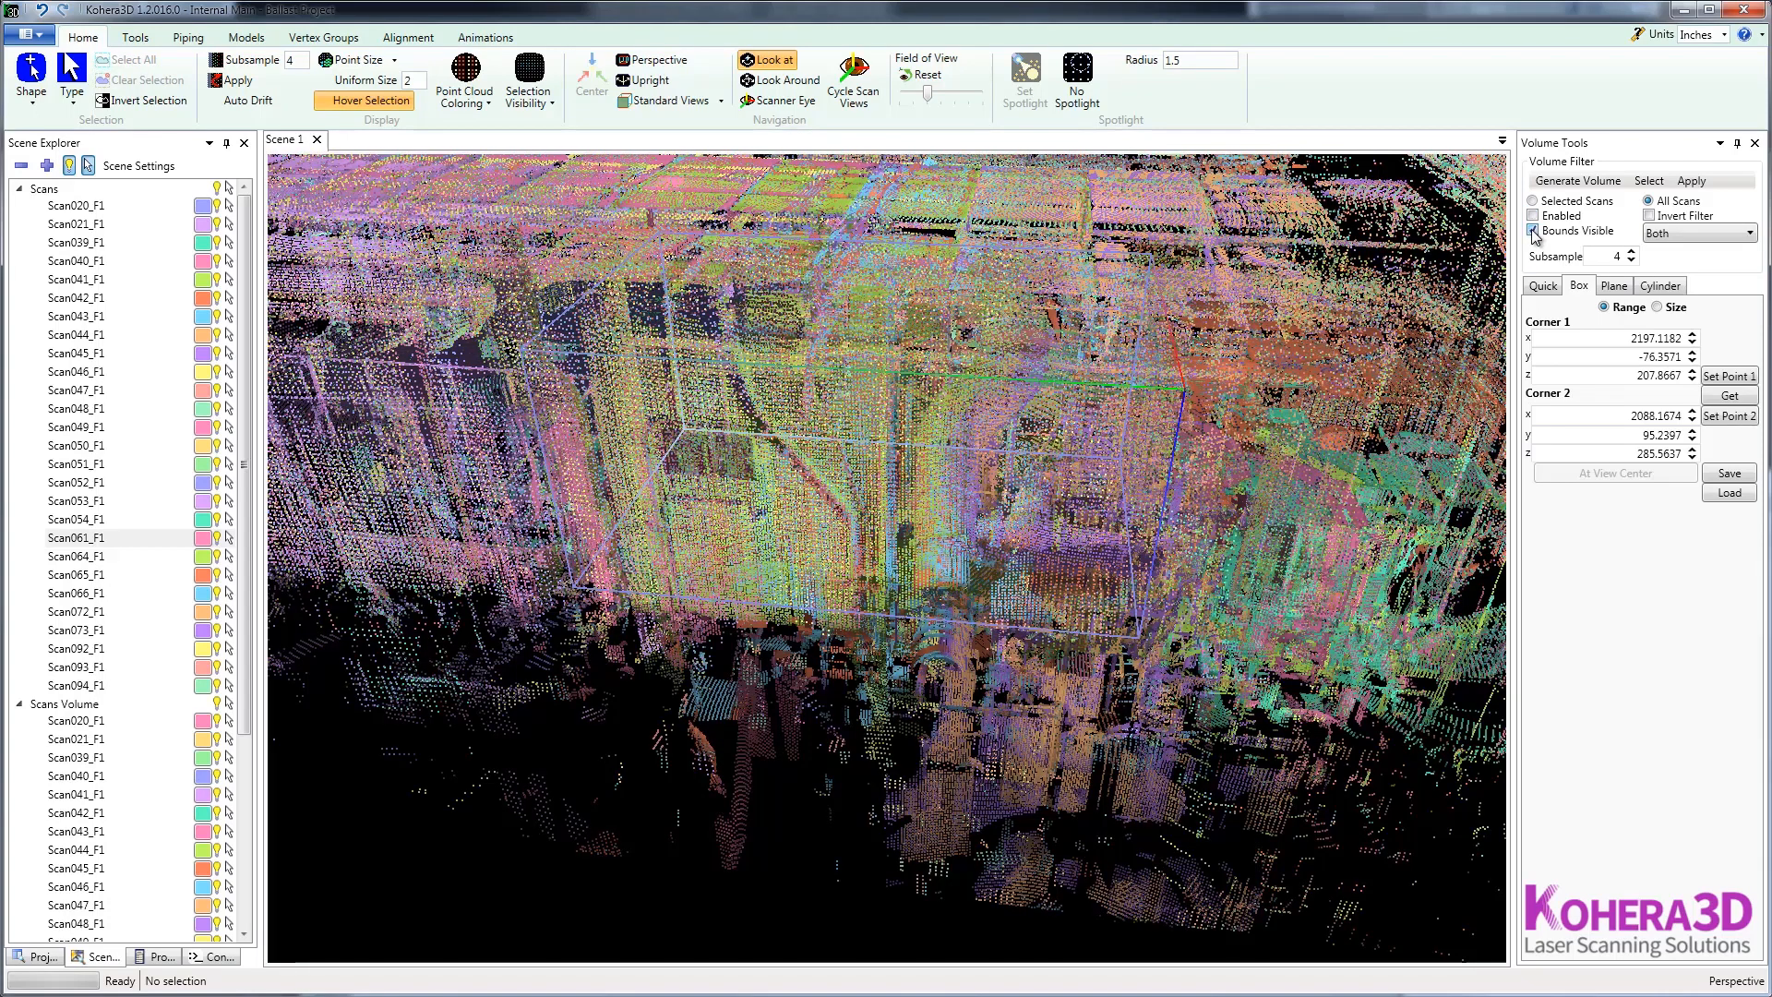
left_click(1533, 231)
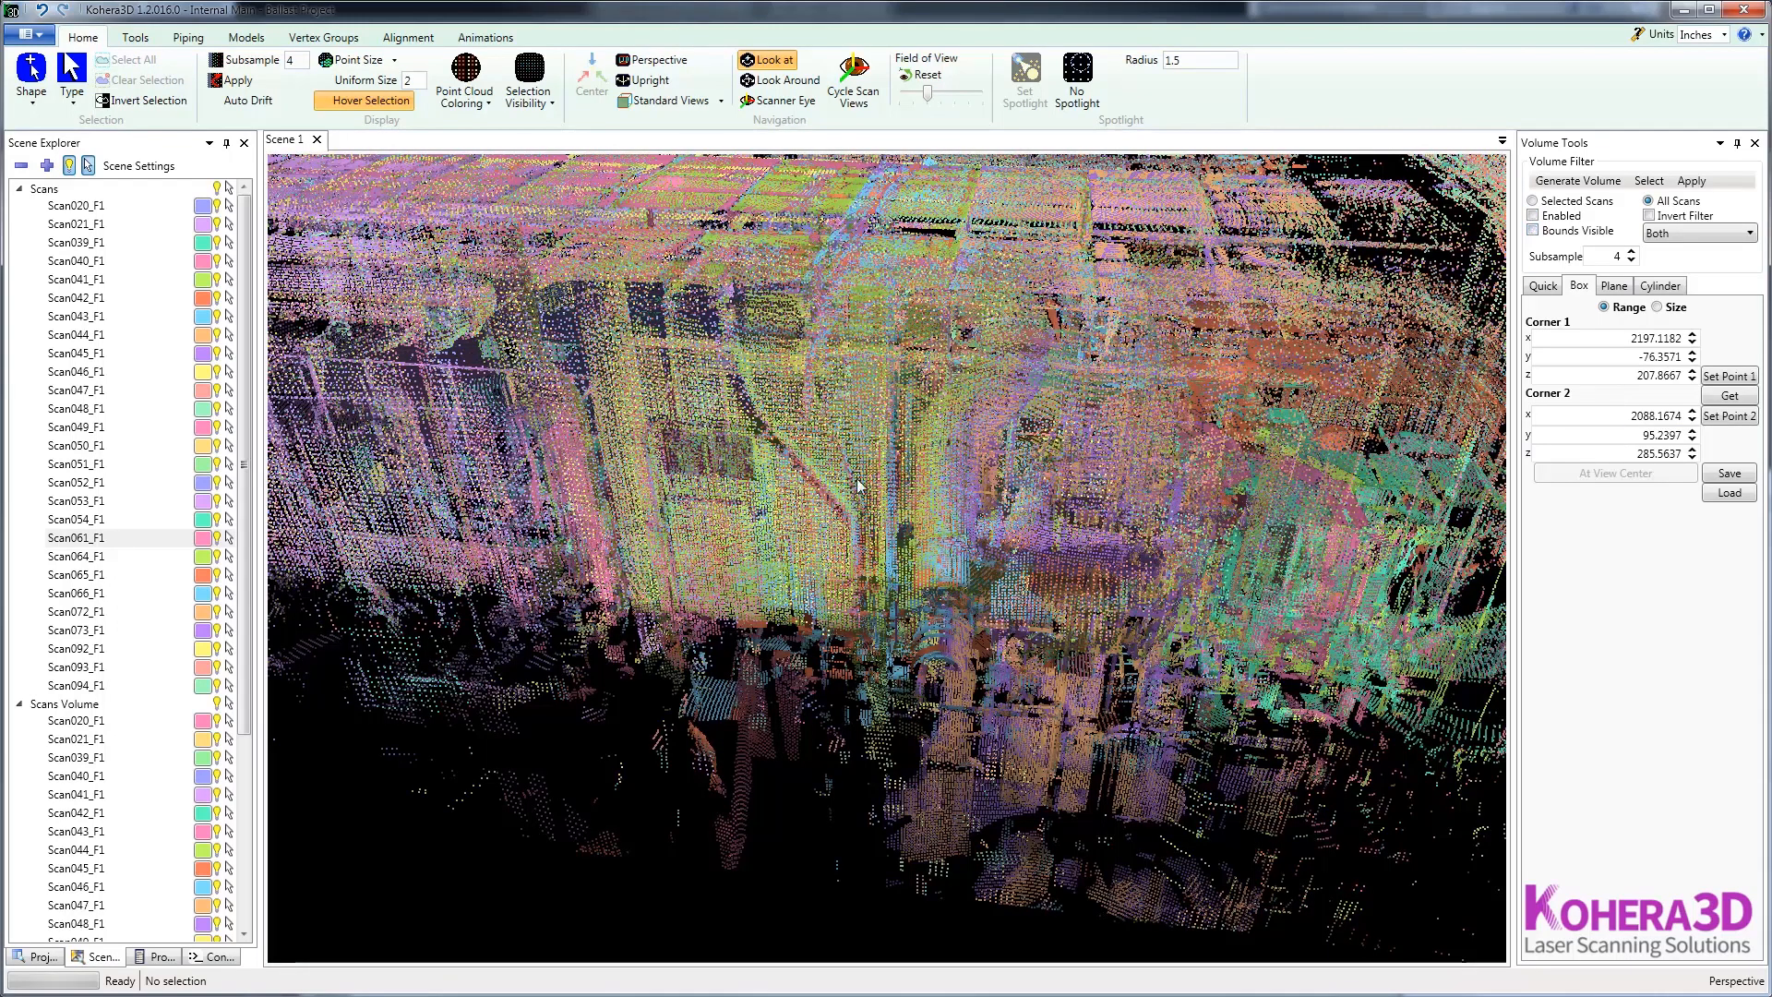
Step: Hide the Scans group so only the Scans Volume point clouds show, and view their piping from the front
left_click(20, 188)
left_click(233, 188)
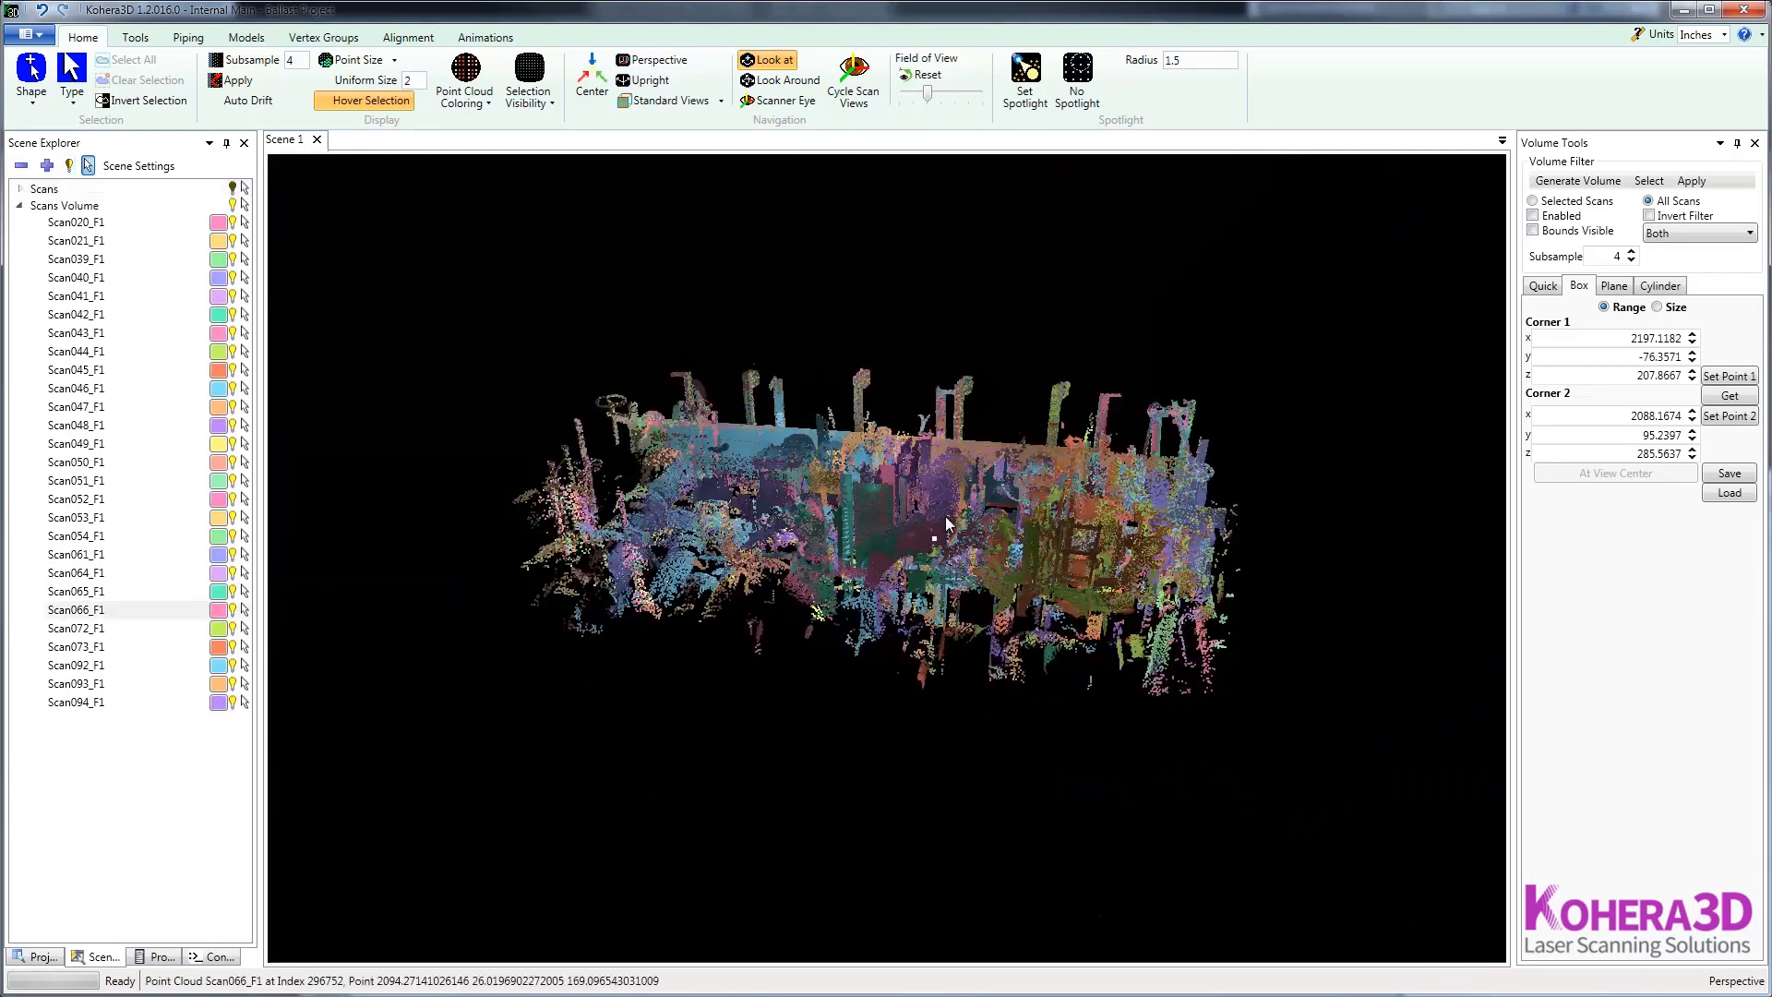
middle_click_drag(1021, 571, 850, 688)
scroll(951, 761, "up", 3)
middle_click_drag(744, 744, 482, 772)
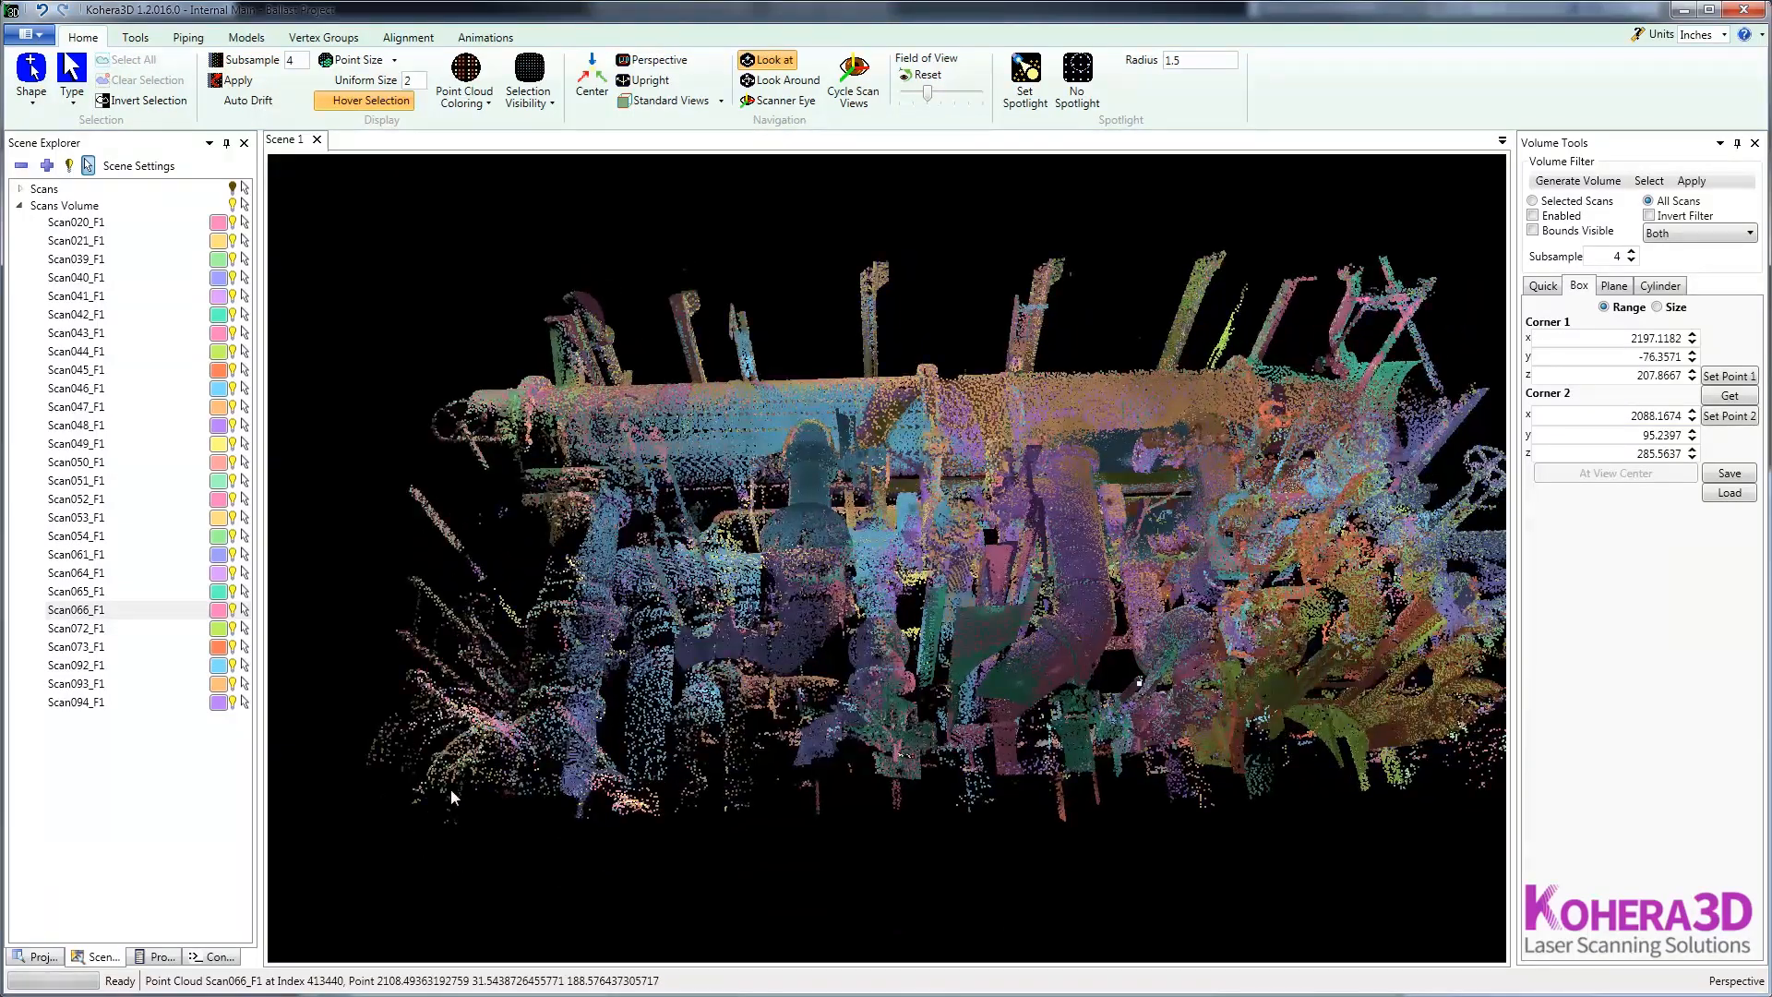
Step: Place a filter box over one end of the piping, with corners at about (2119.43, -130.28, 100.24) and (1973.45, -40.69, 198.27)
left_click(1747, 377)
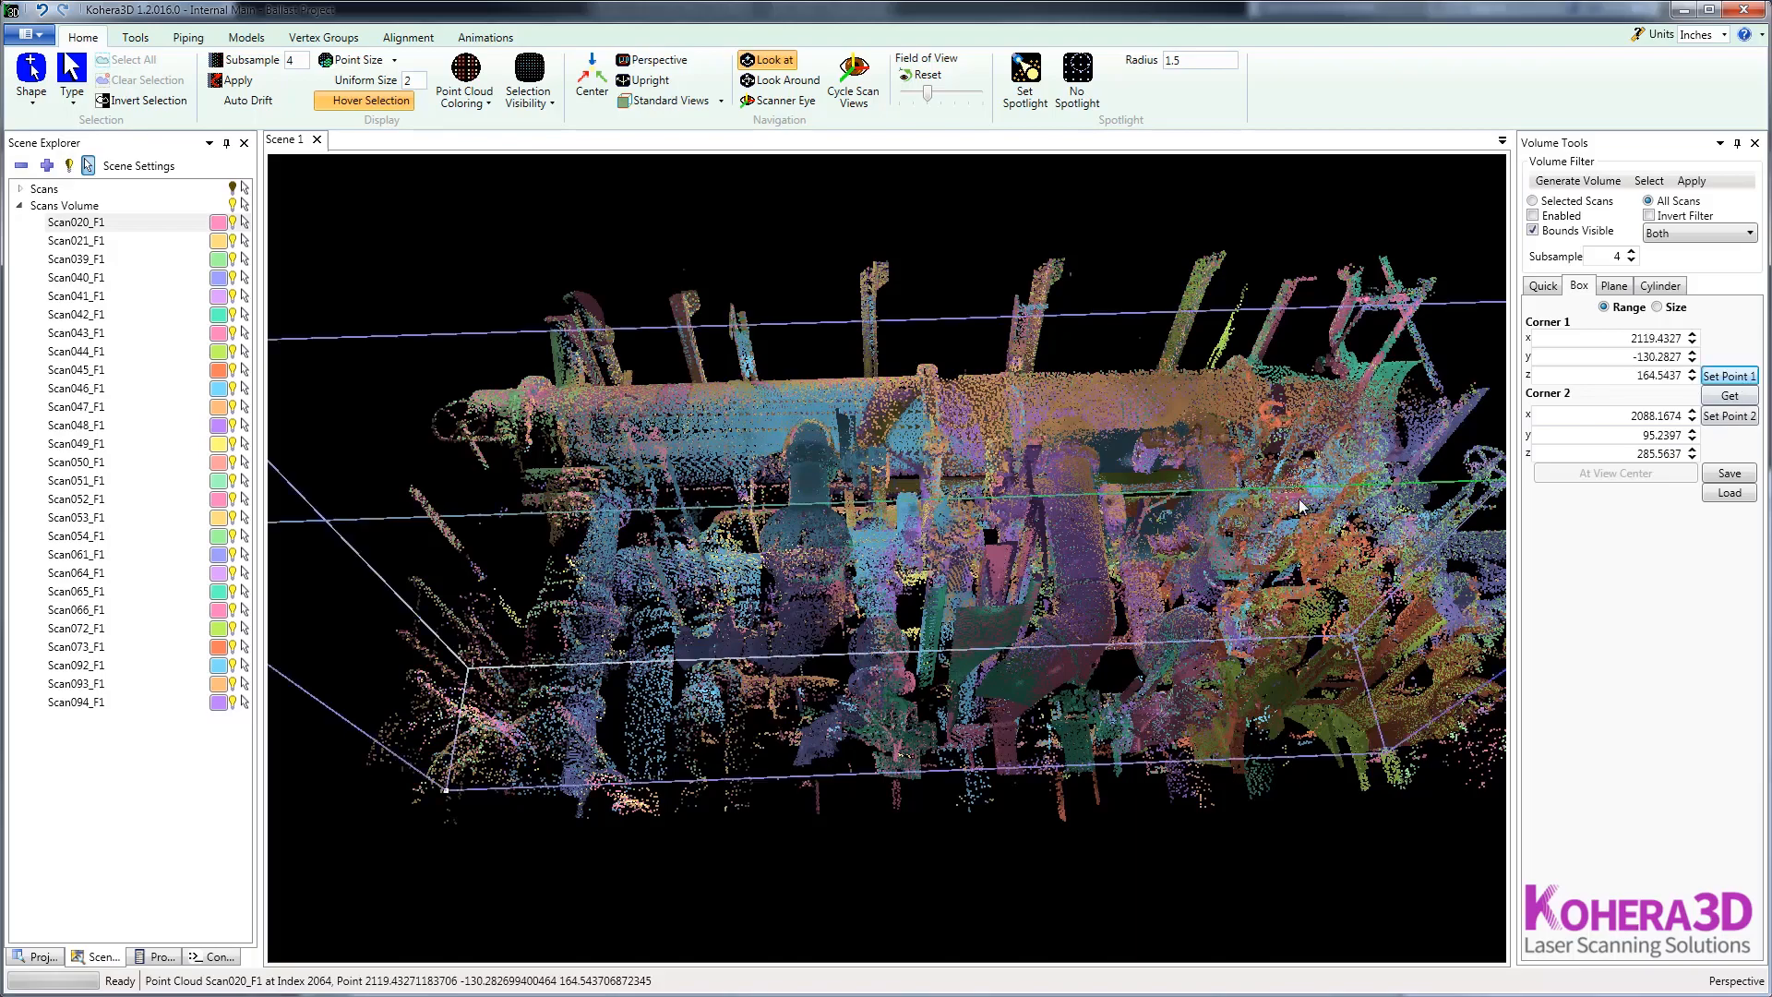
middle_click_drag(1353, 341, 1198, 380)
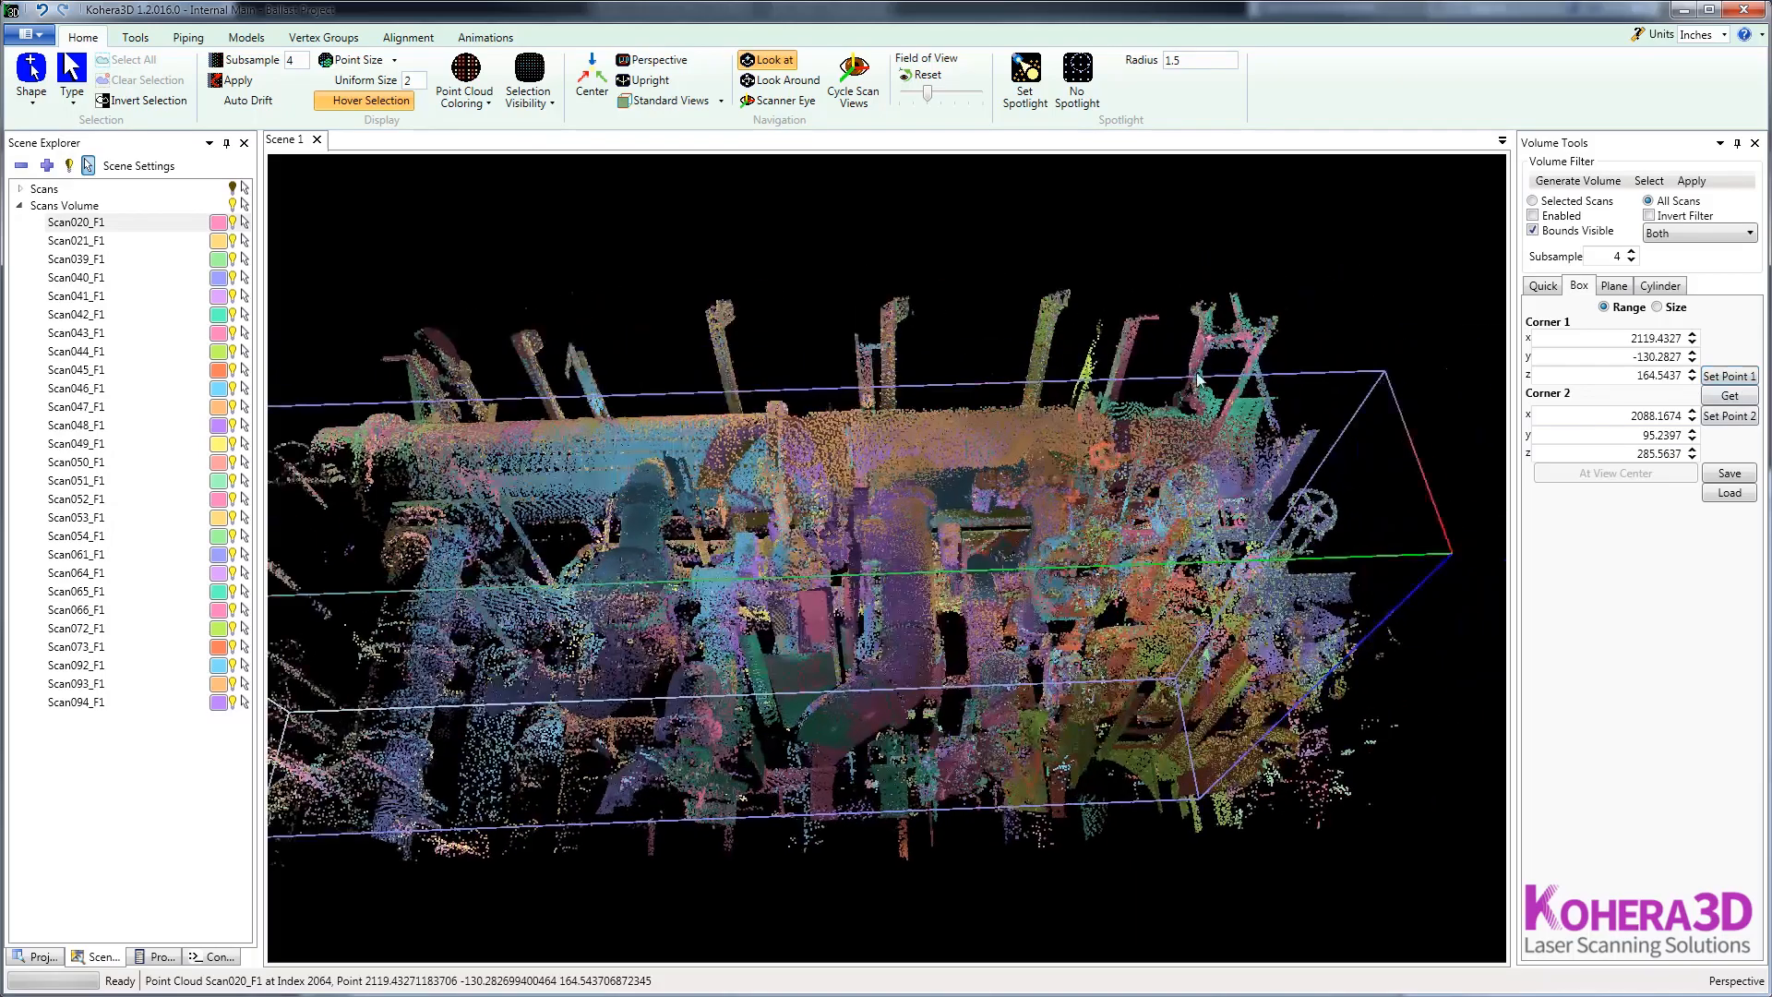
left_click(1730, 416)
left_click_drag(1360, 662, 1181, 368)
left_click(1003, 555)
left_click_drag(817, 622, 814, 869)
middle_click_drag(822, 379, 1182, 641)
left_click_drag(1309, 536, 825, 562)
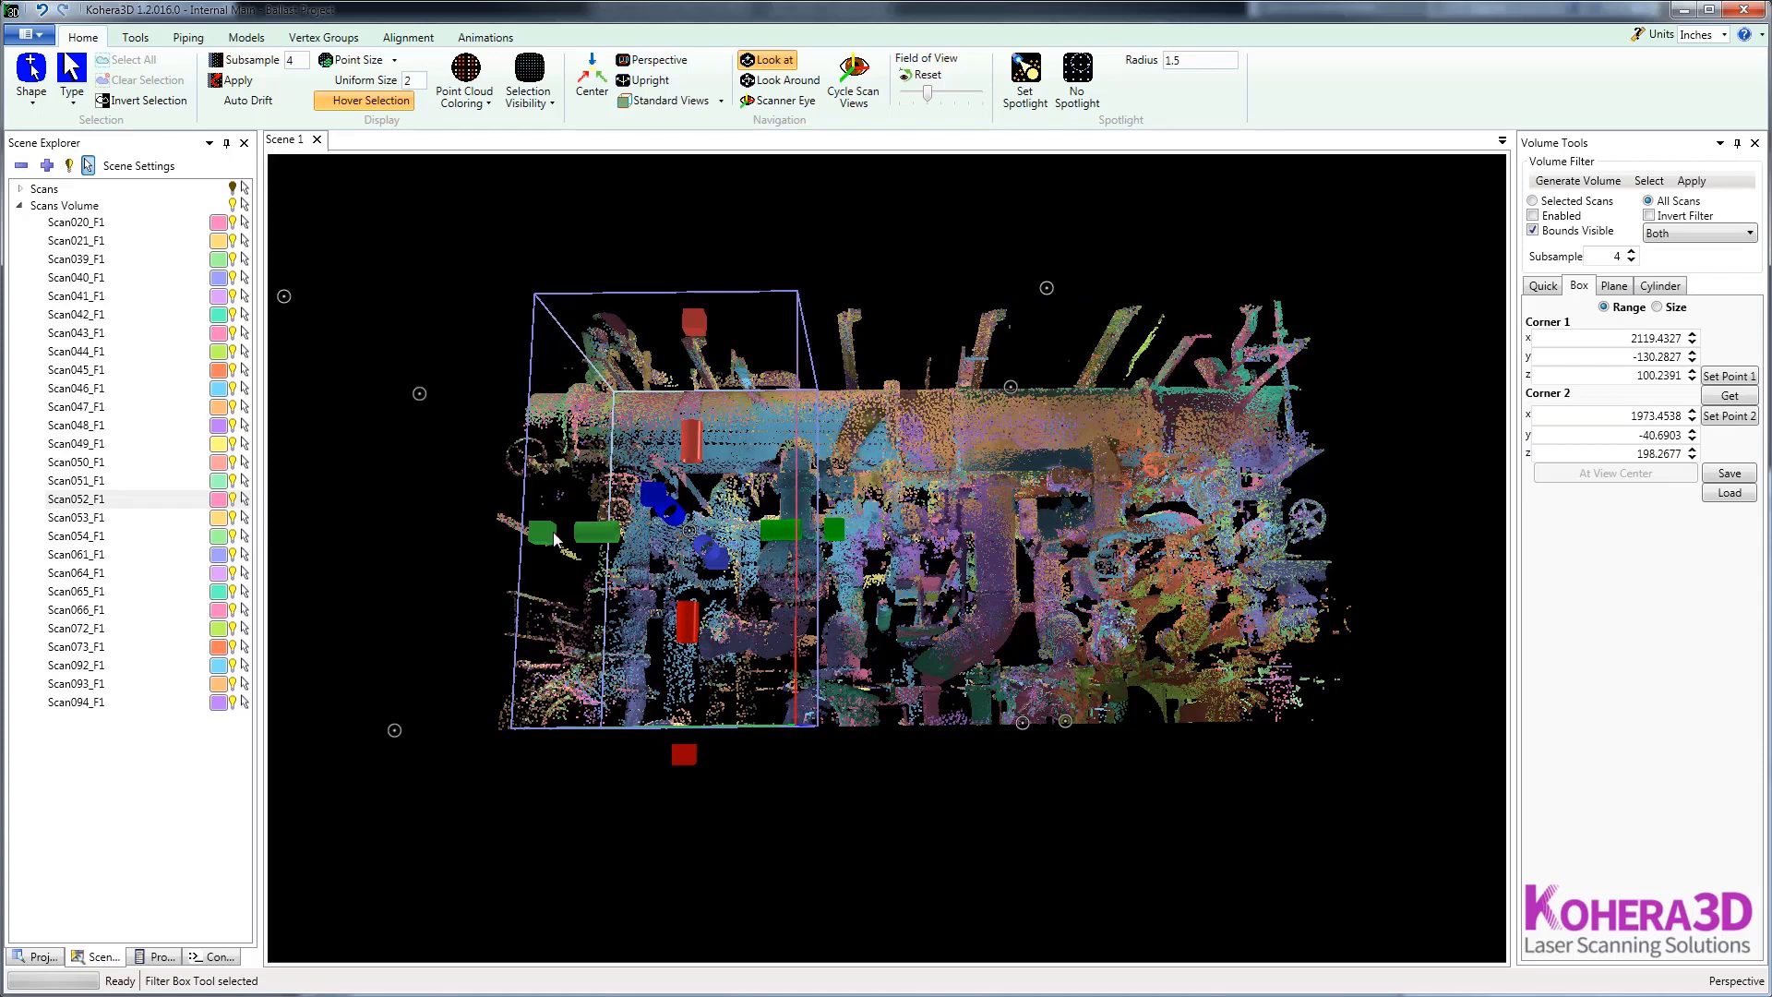
Step: Advance the filter box section by section along the piping to y about 60.49 through 159.92, and hide its bounds
left_click_drag(552, 532, 1002, 560)
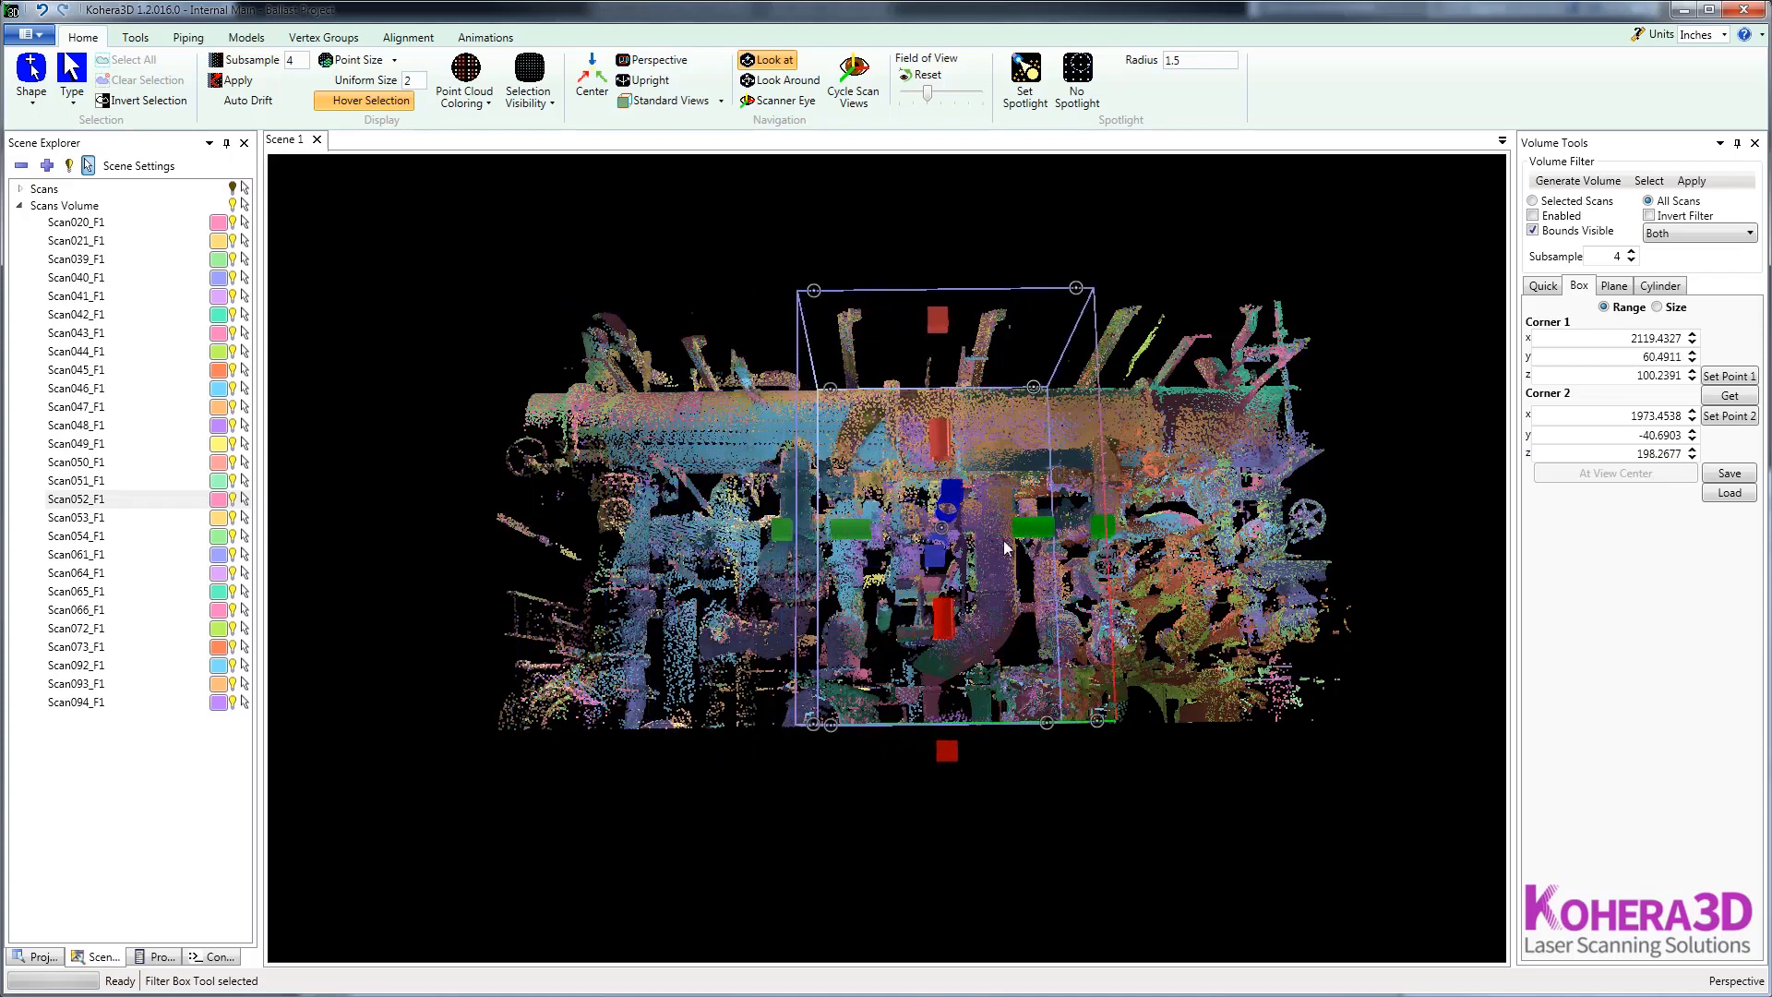
left_click_drag(784, 530, 1350, 534)
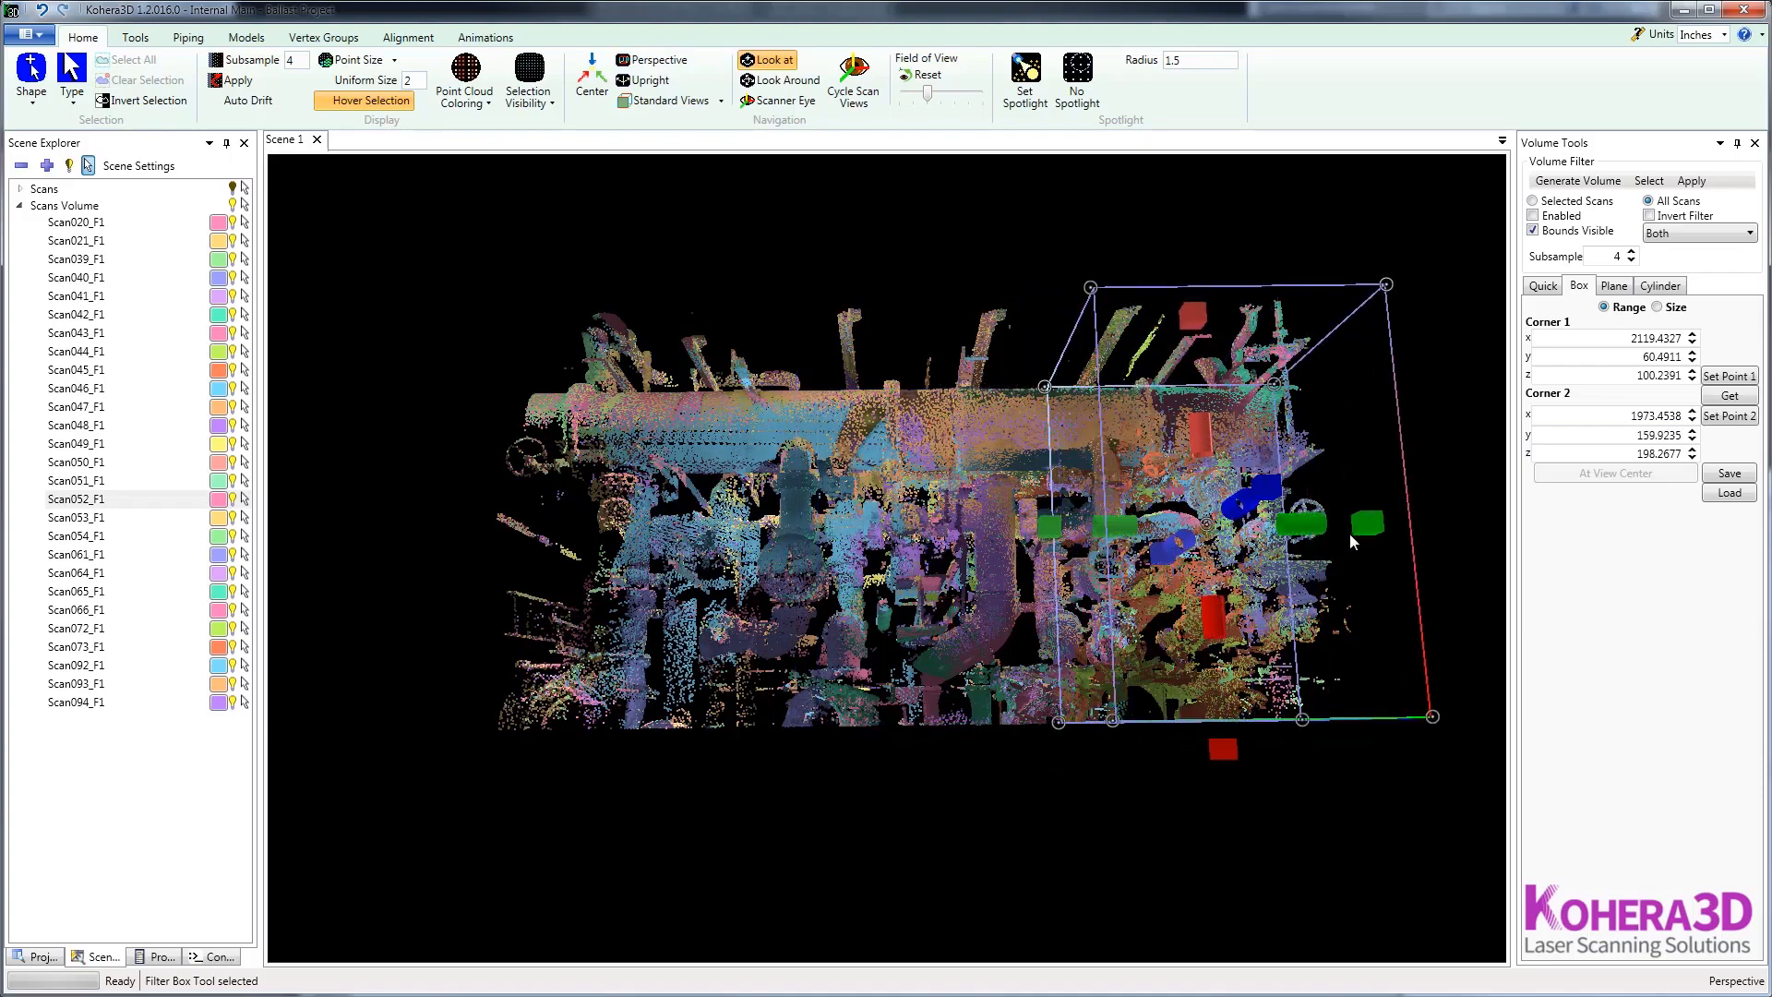
left_click_drag(1375, 805, 894, 570)
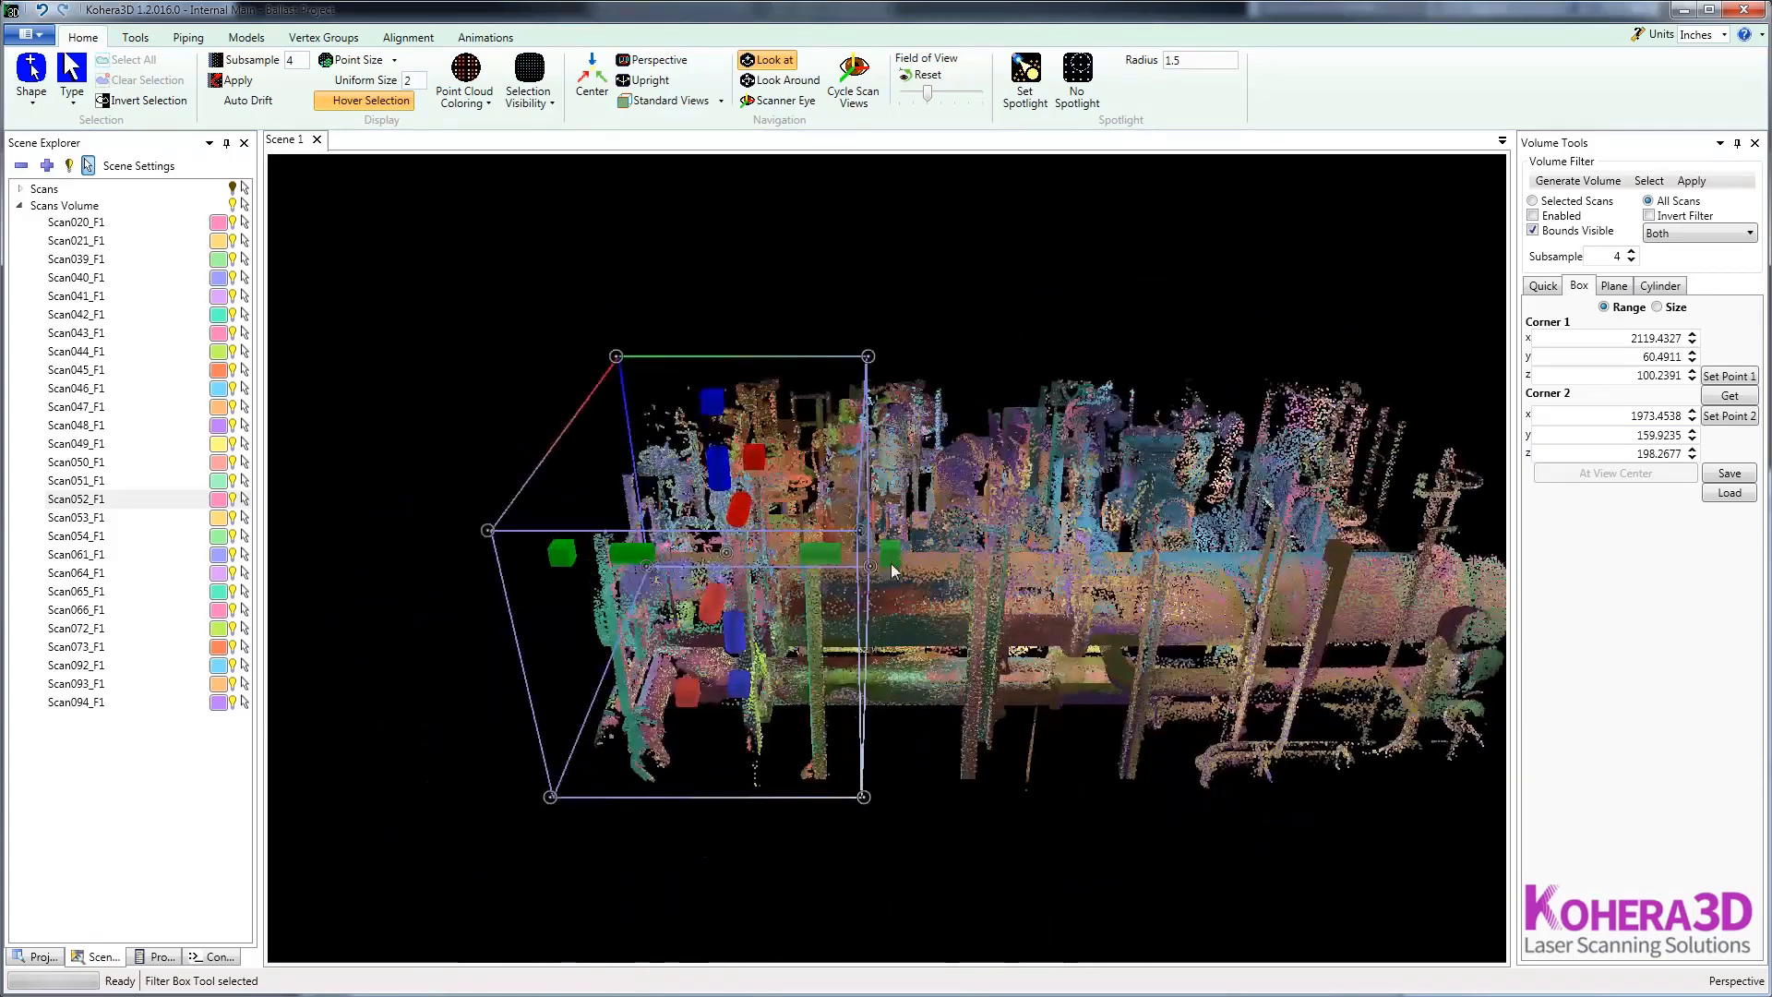
left_click(1535, 233)
Step: Look straight down the axis of the large pipe in an orthographic view
left_click_drag(855, 700, 1040, 686)
scroll(1111, 681, "up", 3)
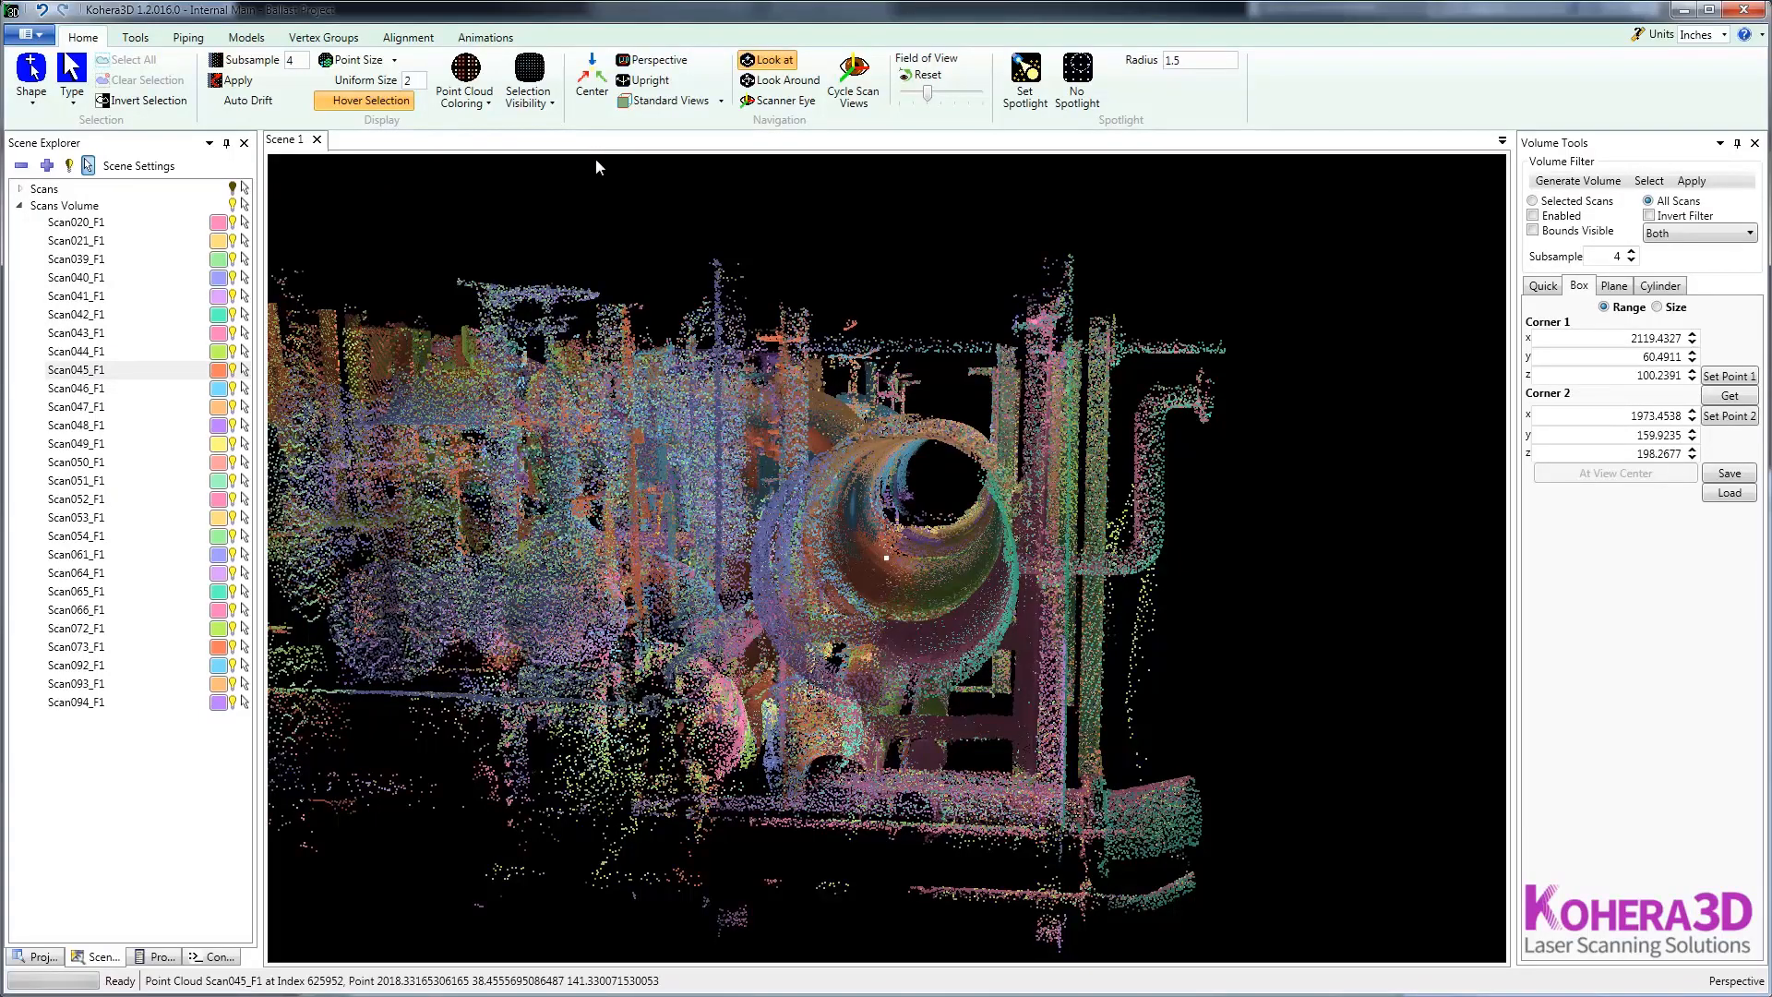
left_click(649, 64)
left_click_drag(859, 582, 978, 589)
scroll(978, 589, "up", 5)
scroll(1024, 697, "down", 4)
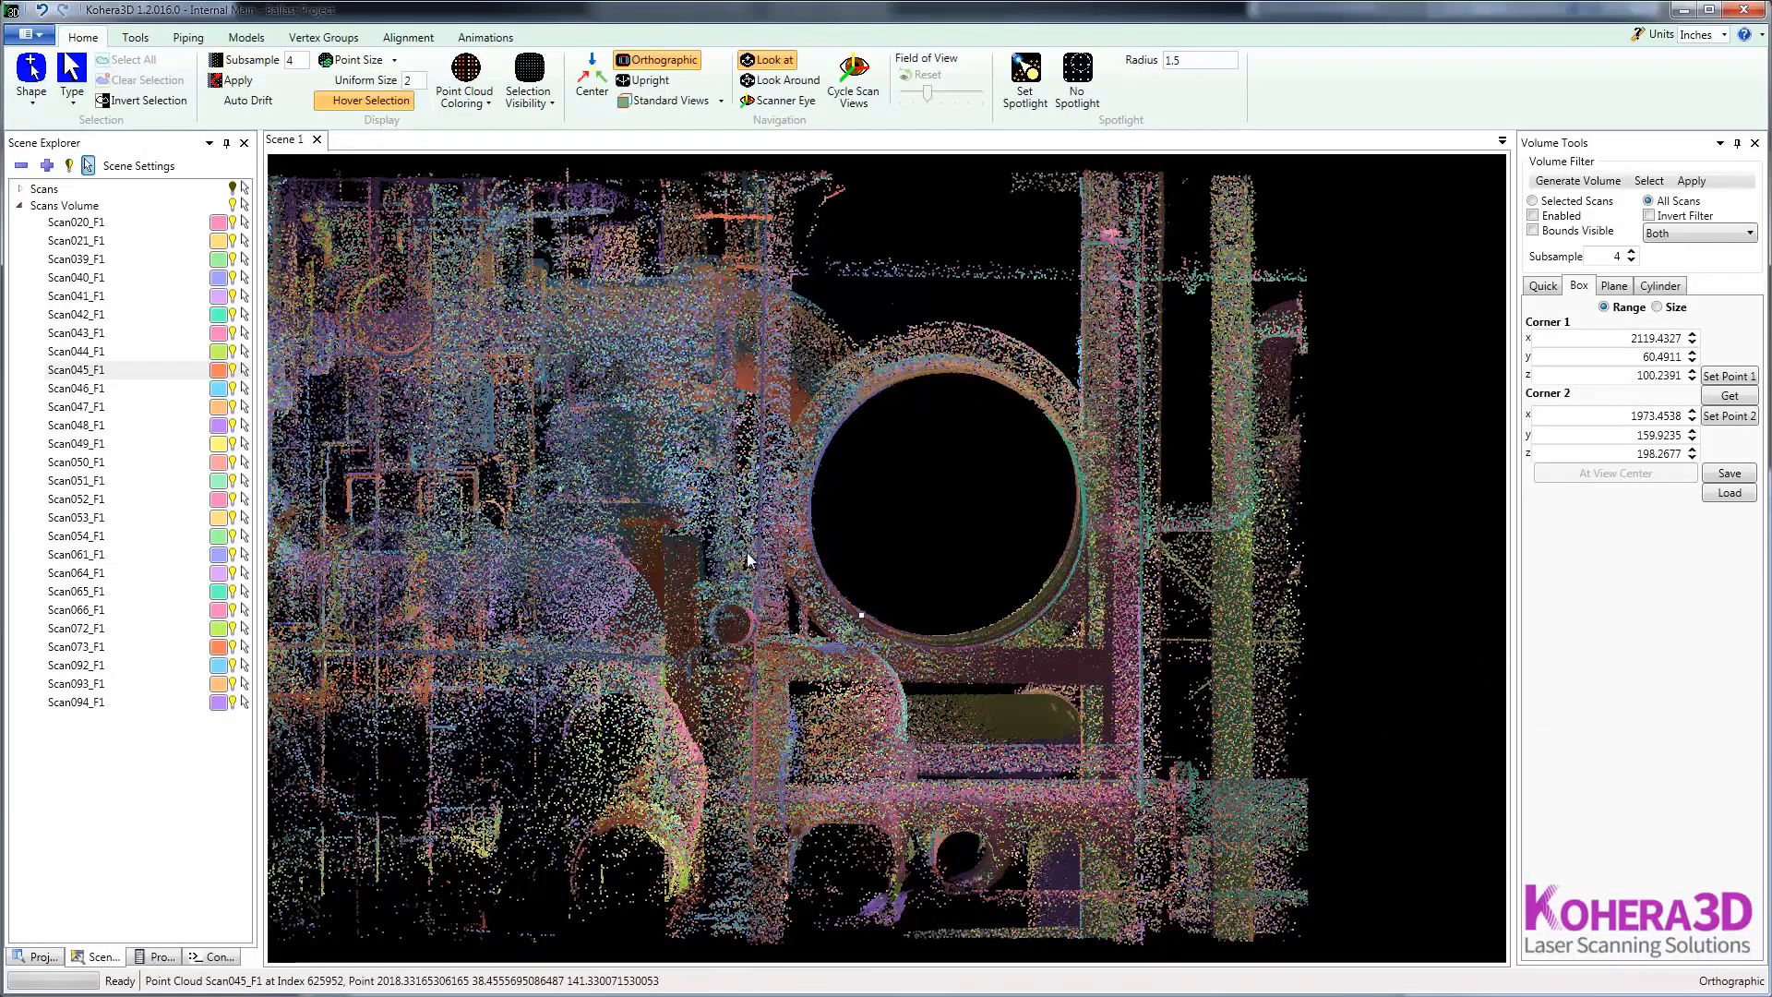
Step: Select the large pipe's points with an ellipse around its circular cross-section and display only the selected points
left_click(31, 88)
left_click(92, 248)
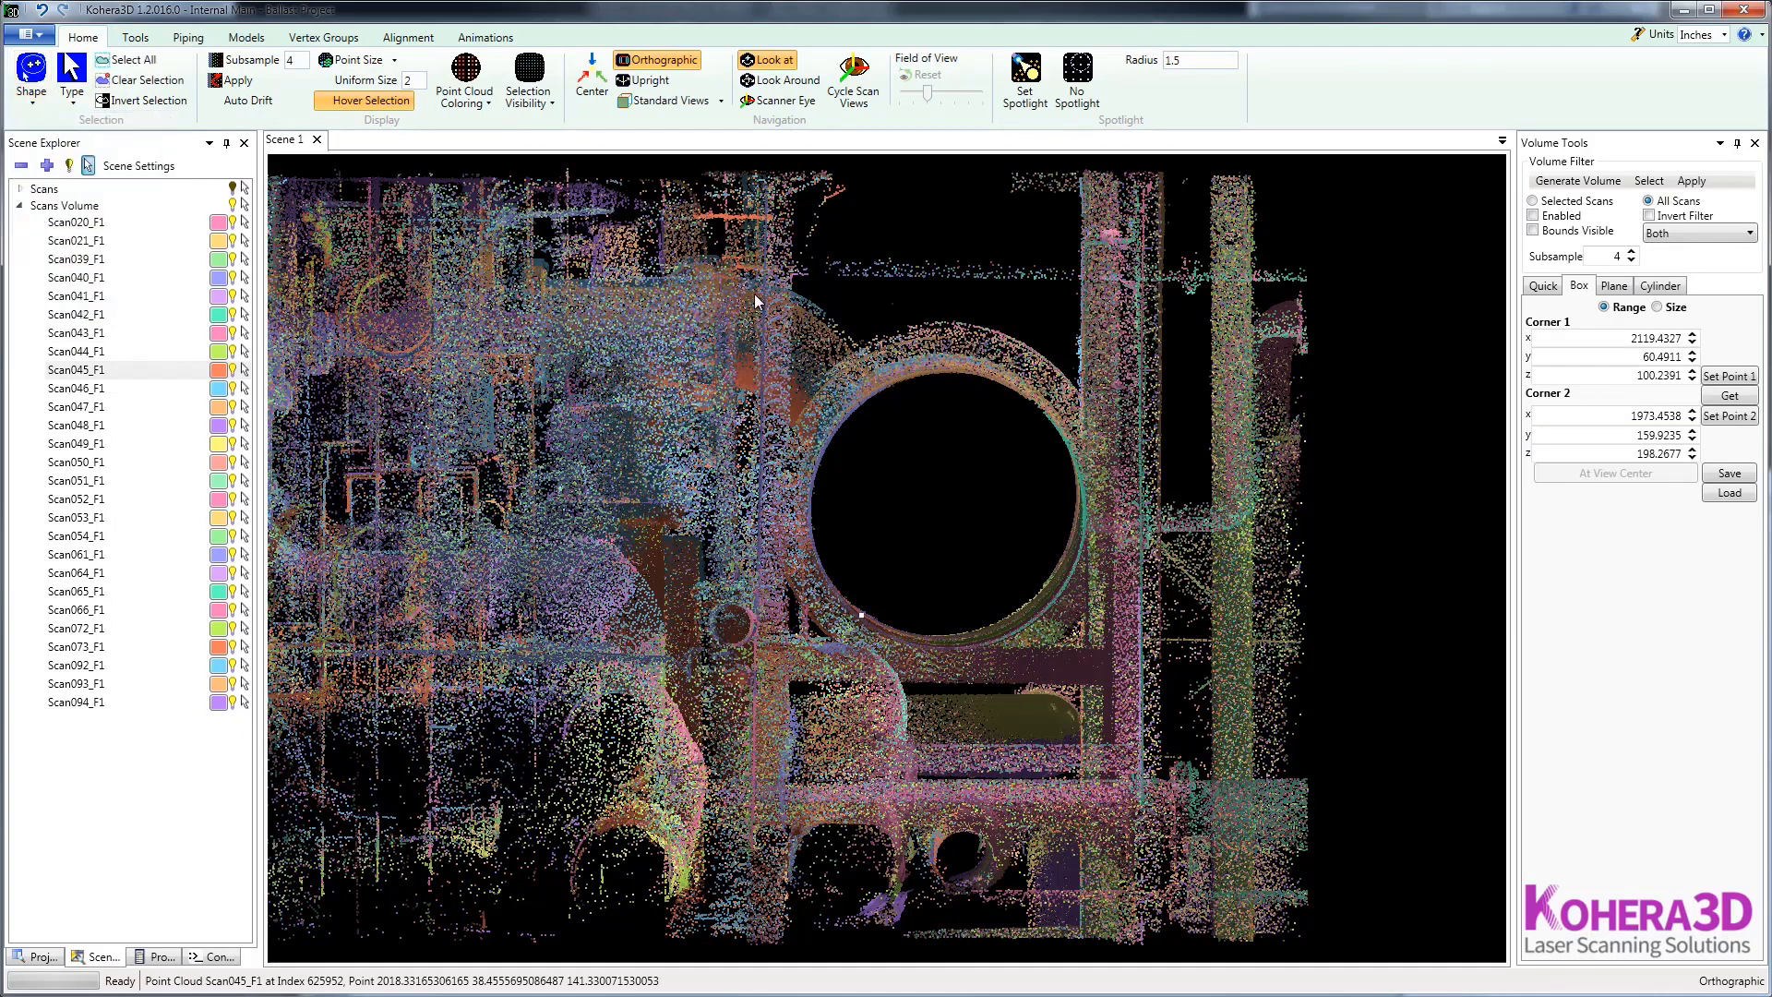
left_click_drag(759, 309, 1145, 706)
middle_click_drag(1305, 640, 1058, 726)
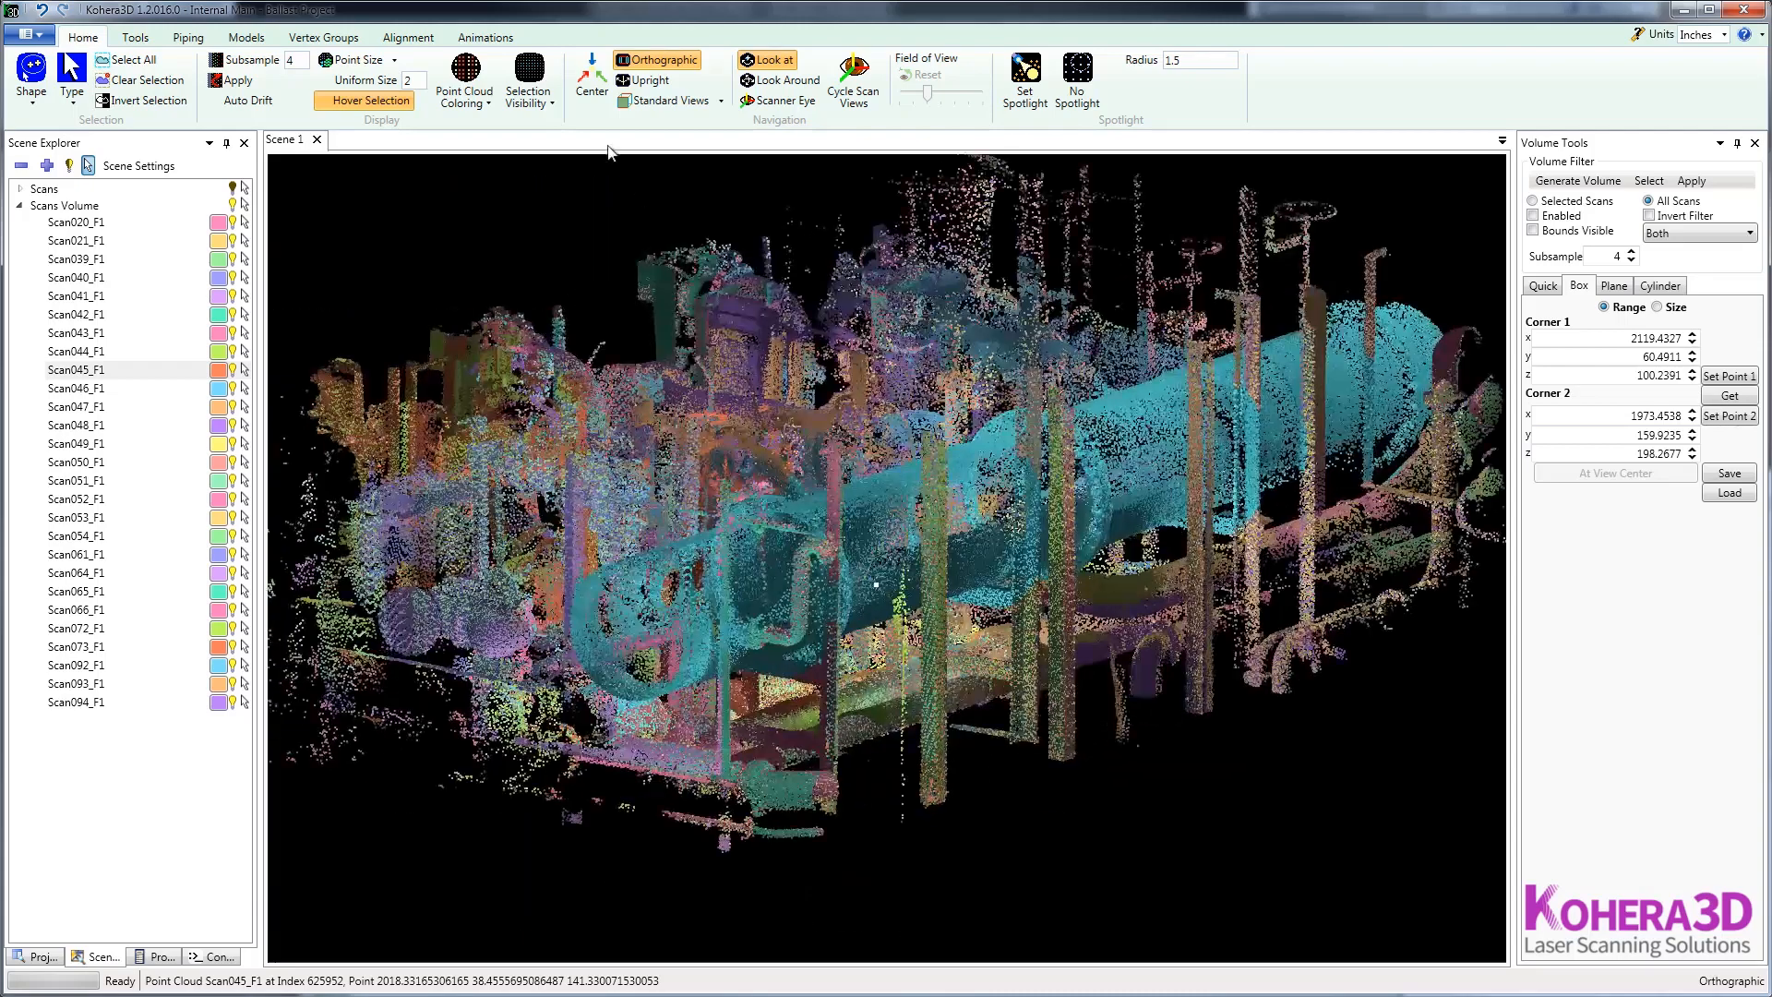
left_click(528, 83)
left_click(530, 175)
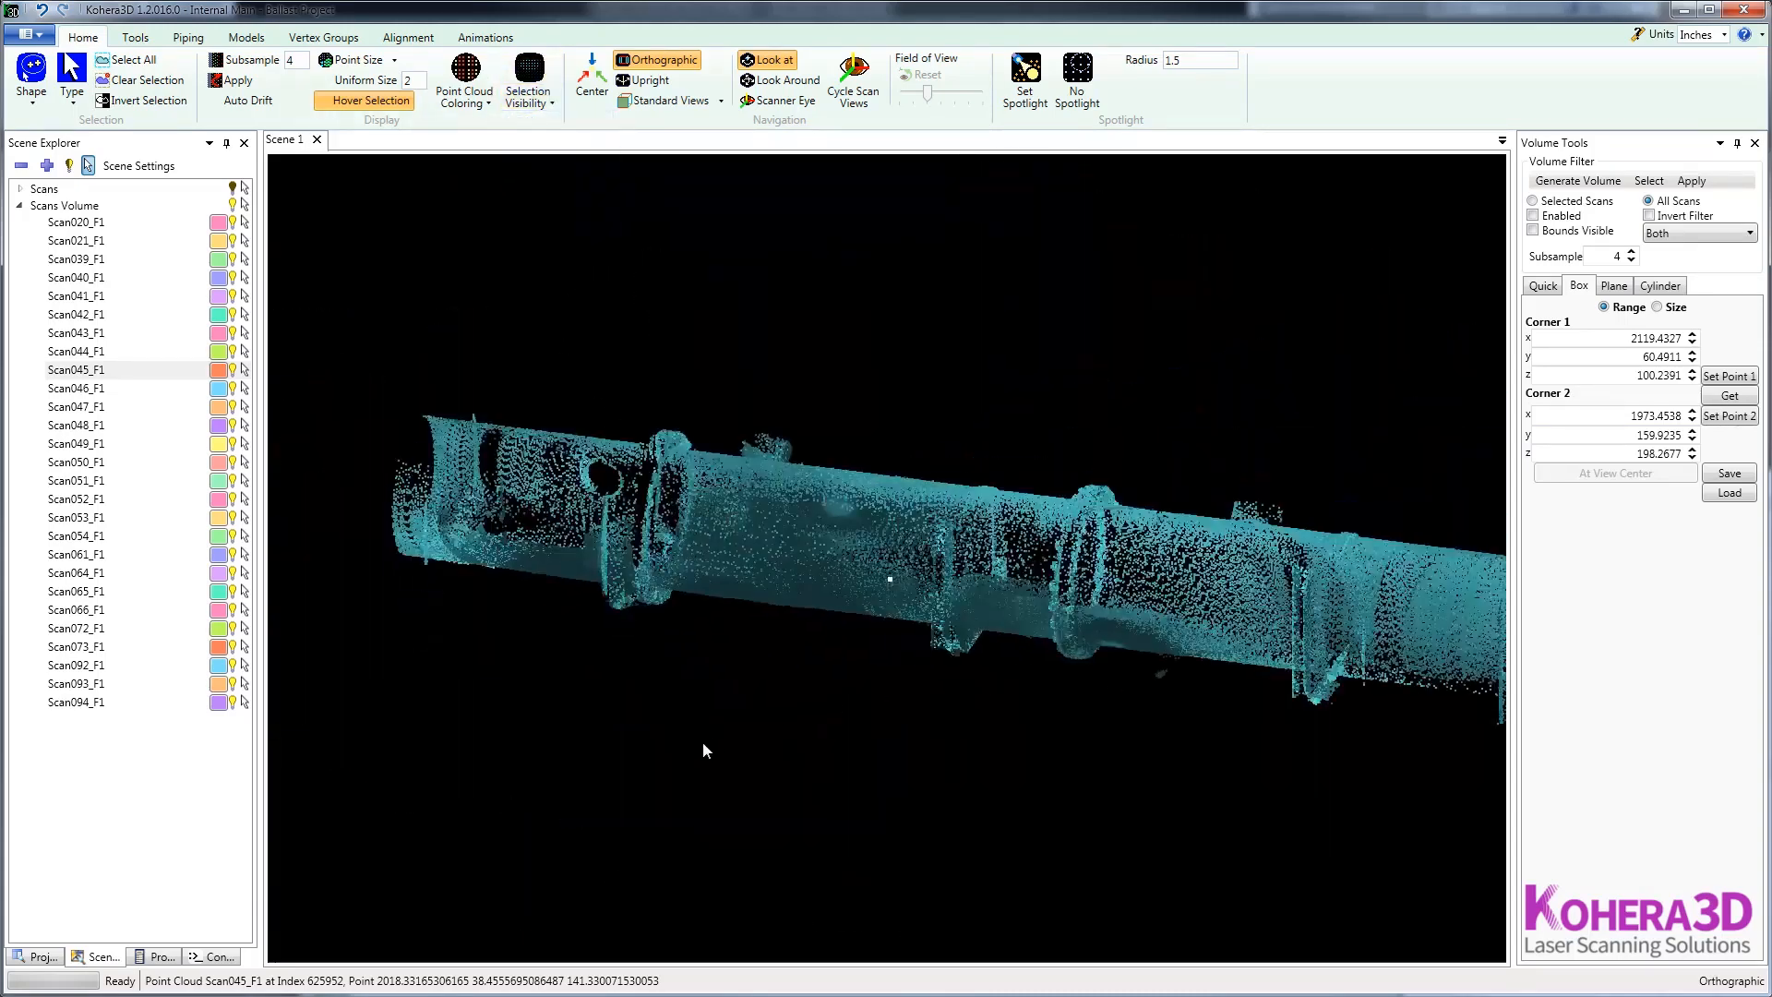
Step: Set the selection visibility to show all points again instead of only the selected large pipe
middle_click_drag(704, 744, 698, 760)
scroll(1090, 751, "down", 4)
middle_click_drag(1089, 751, 1111, 645)
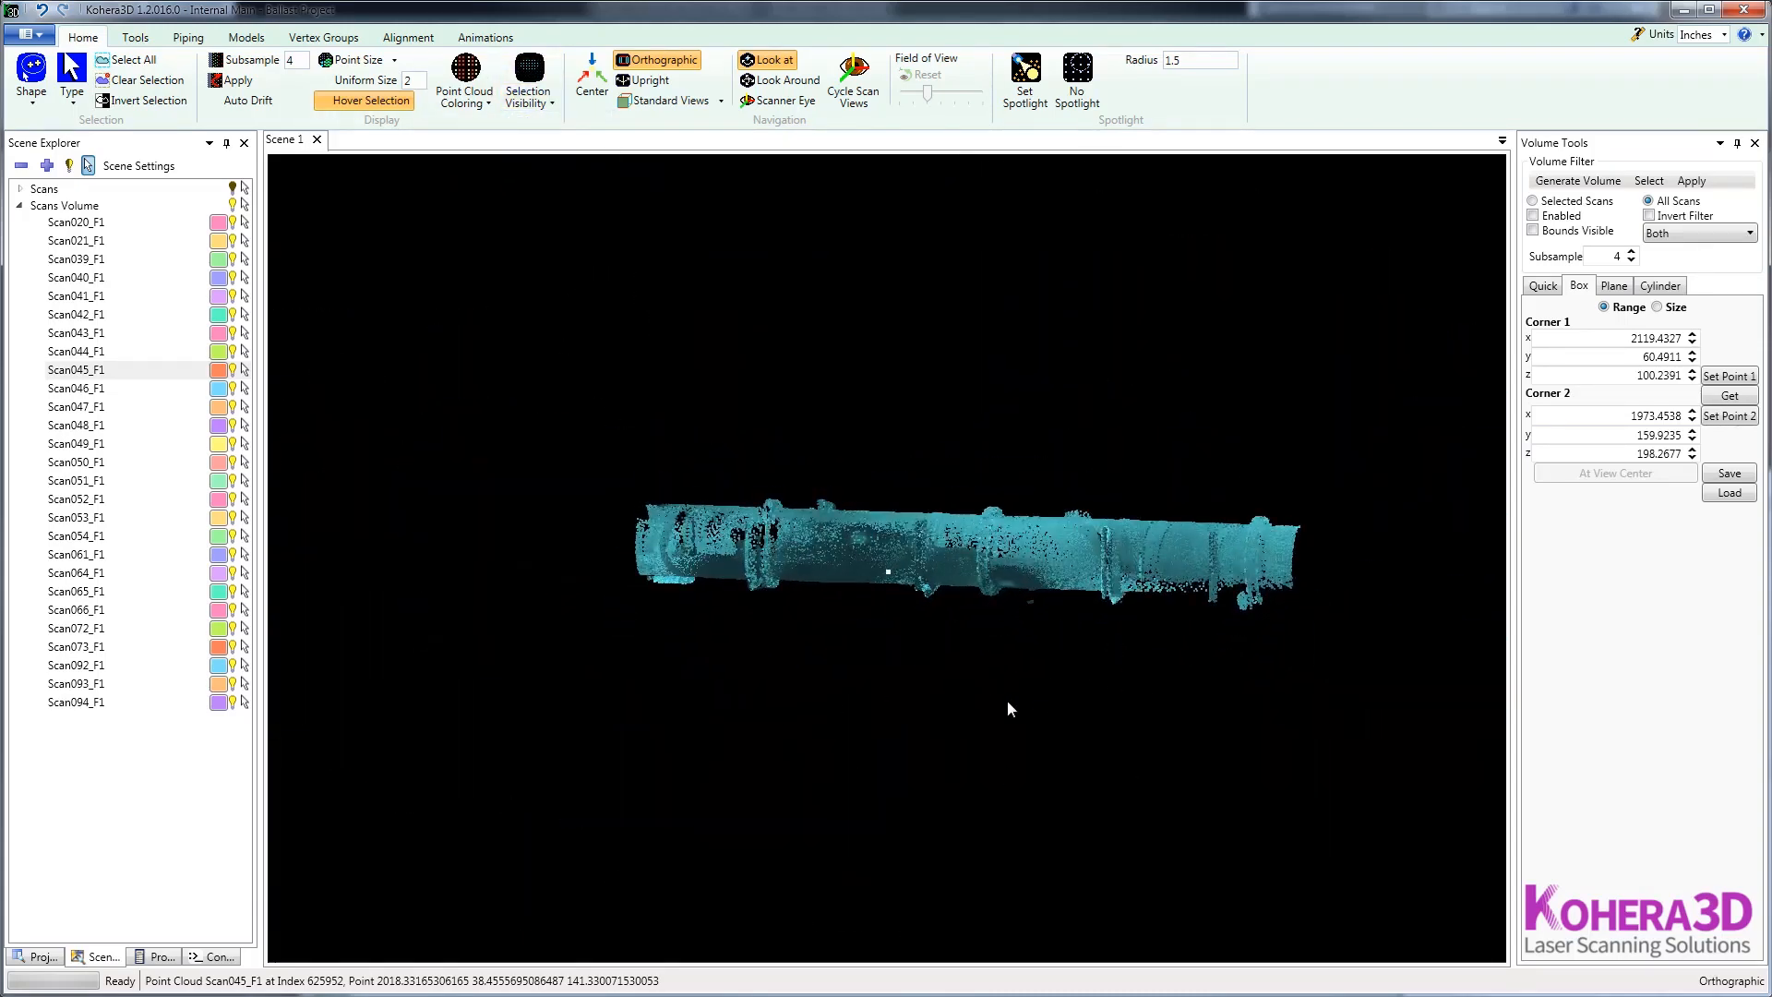
middle_click_drag(1009, 709, 1144, 711)
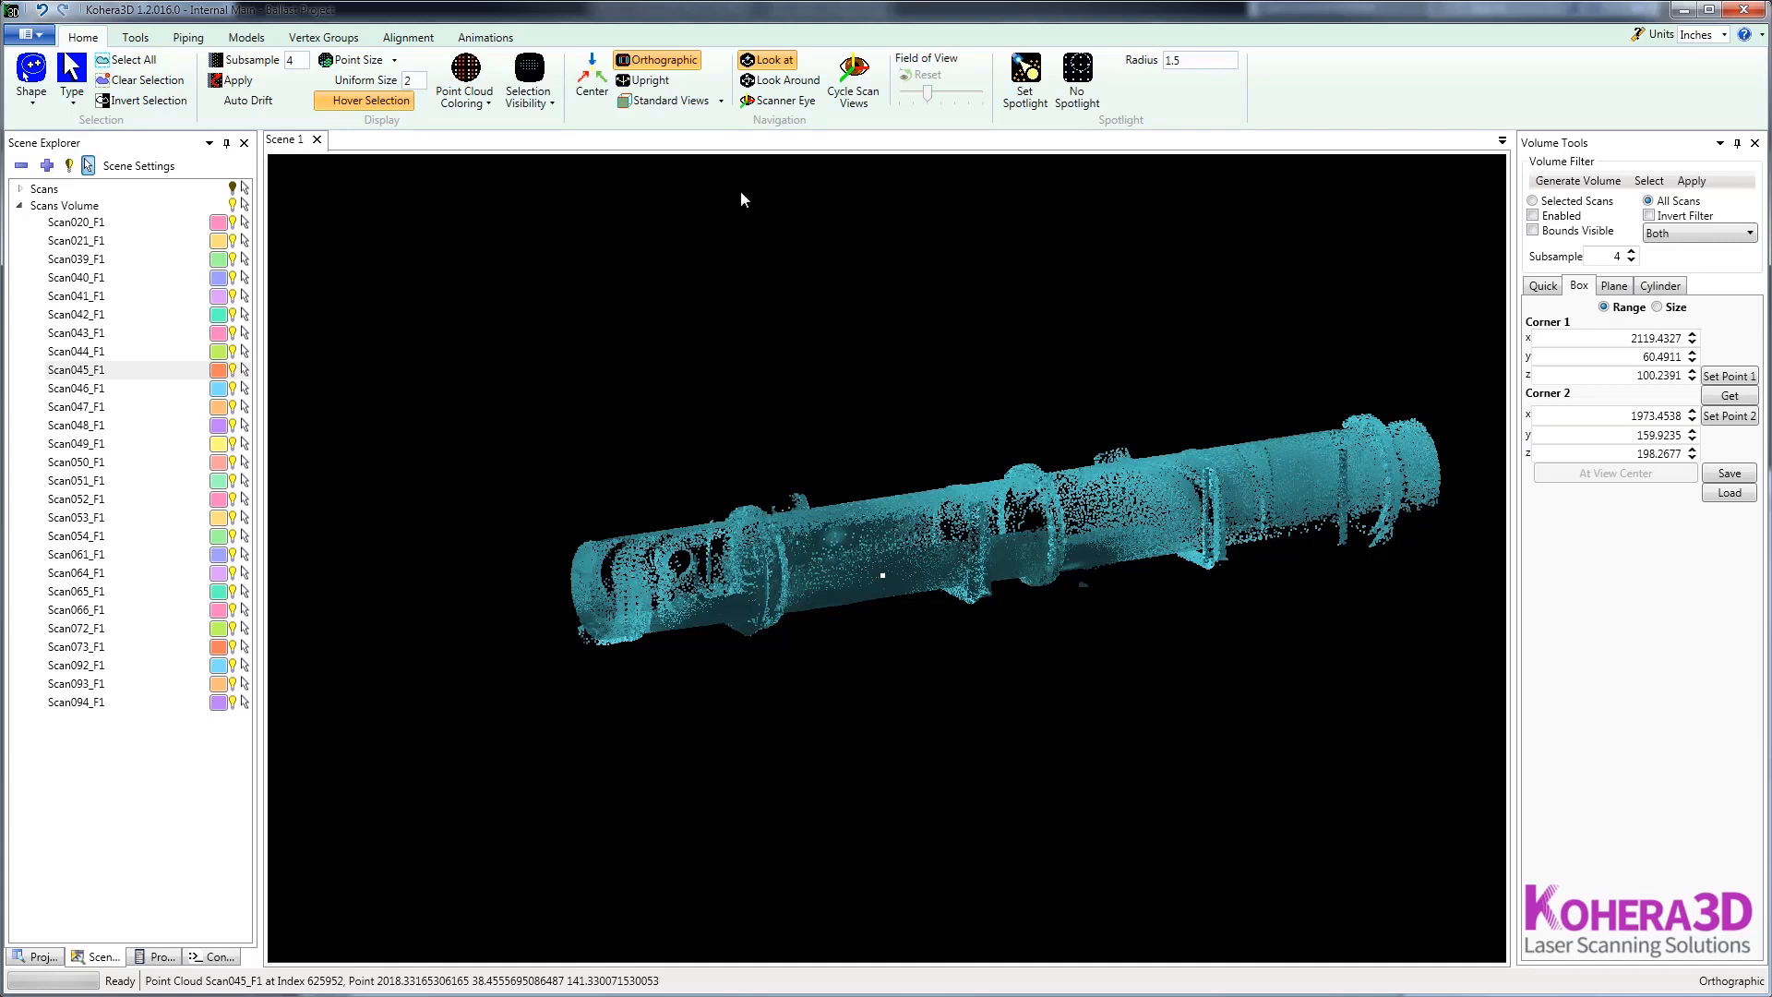
left_click(551, 102)
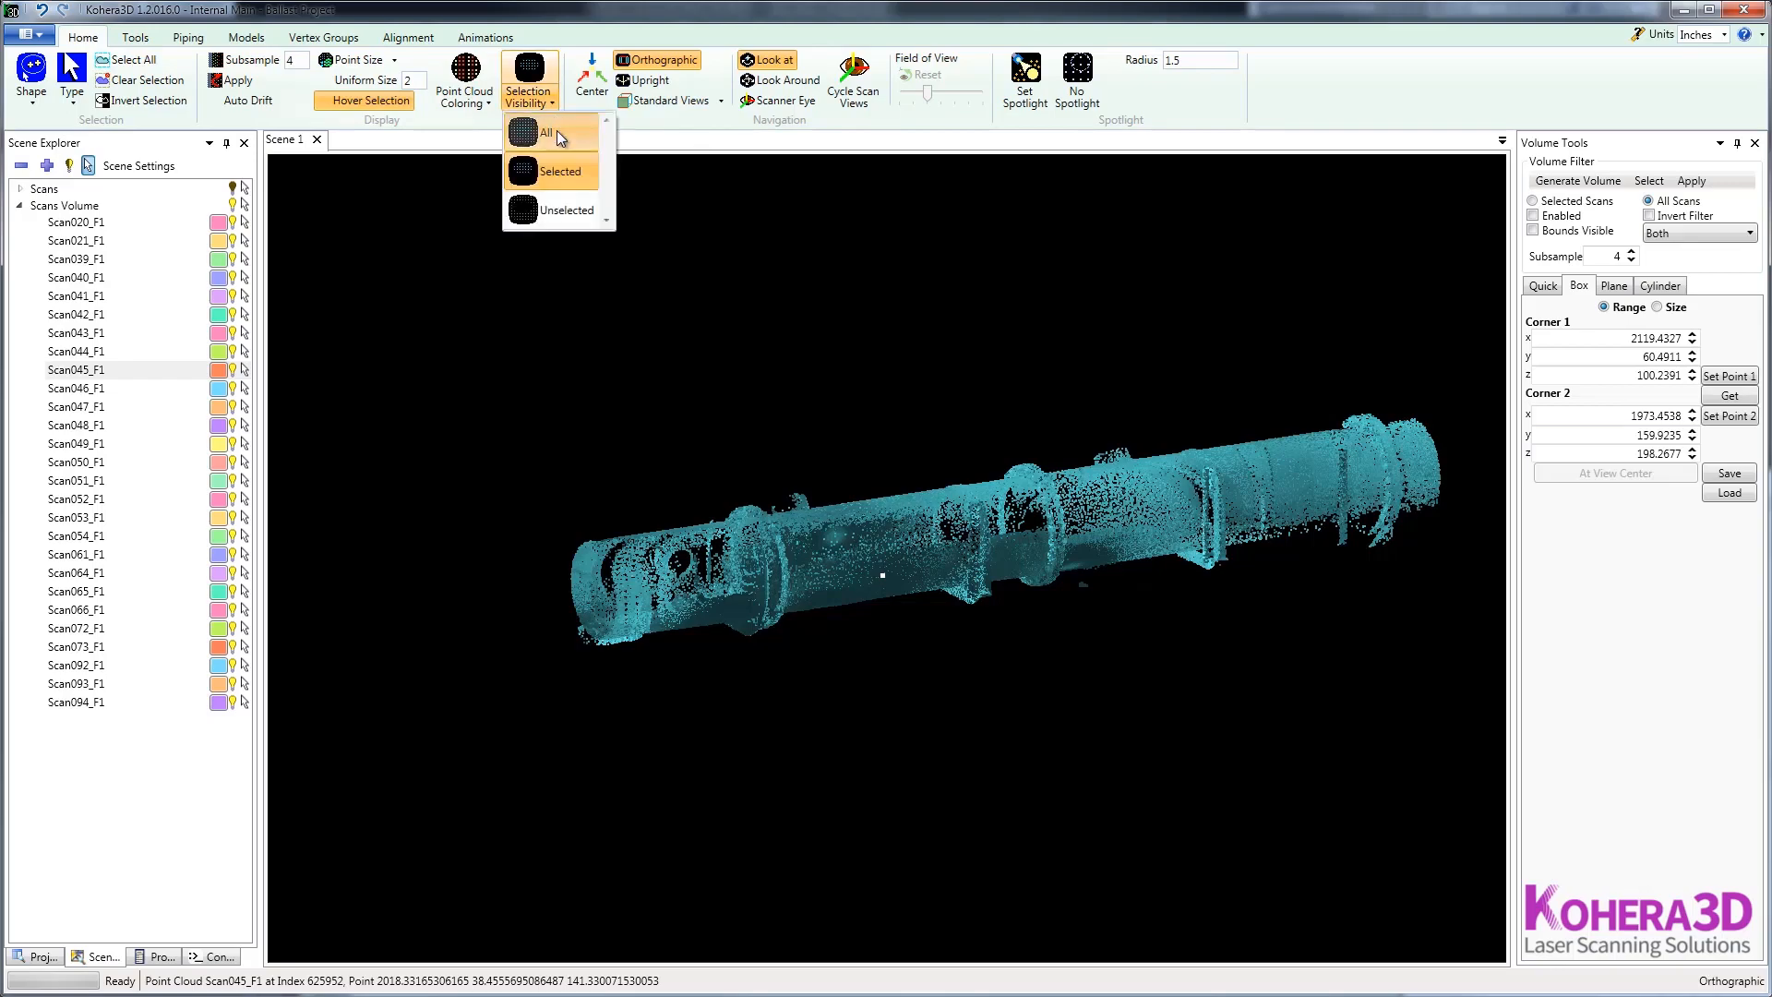
left_click(556, 130)
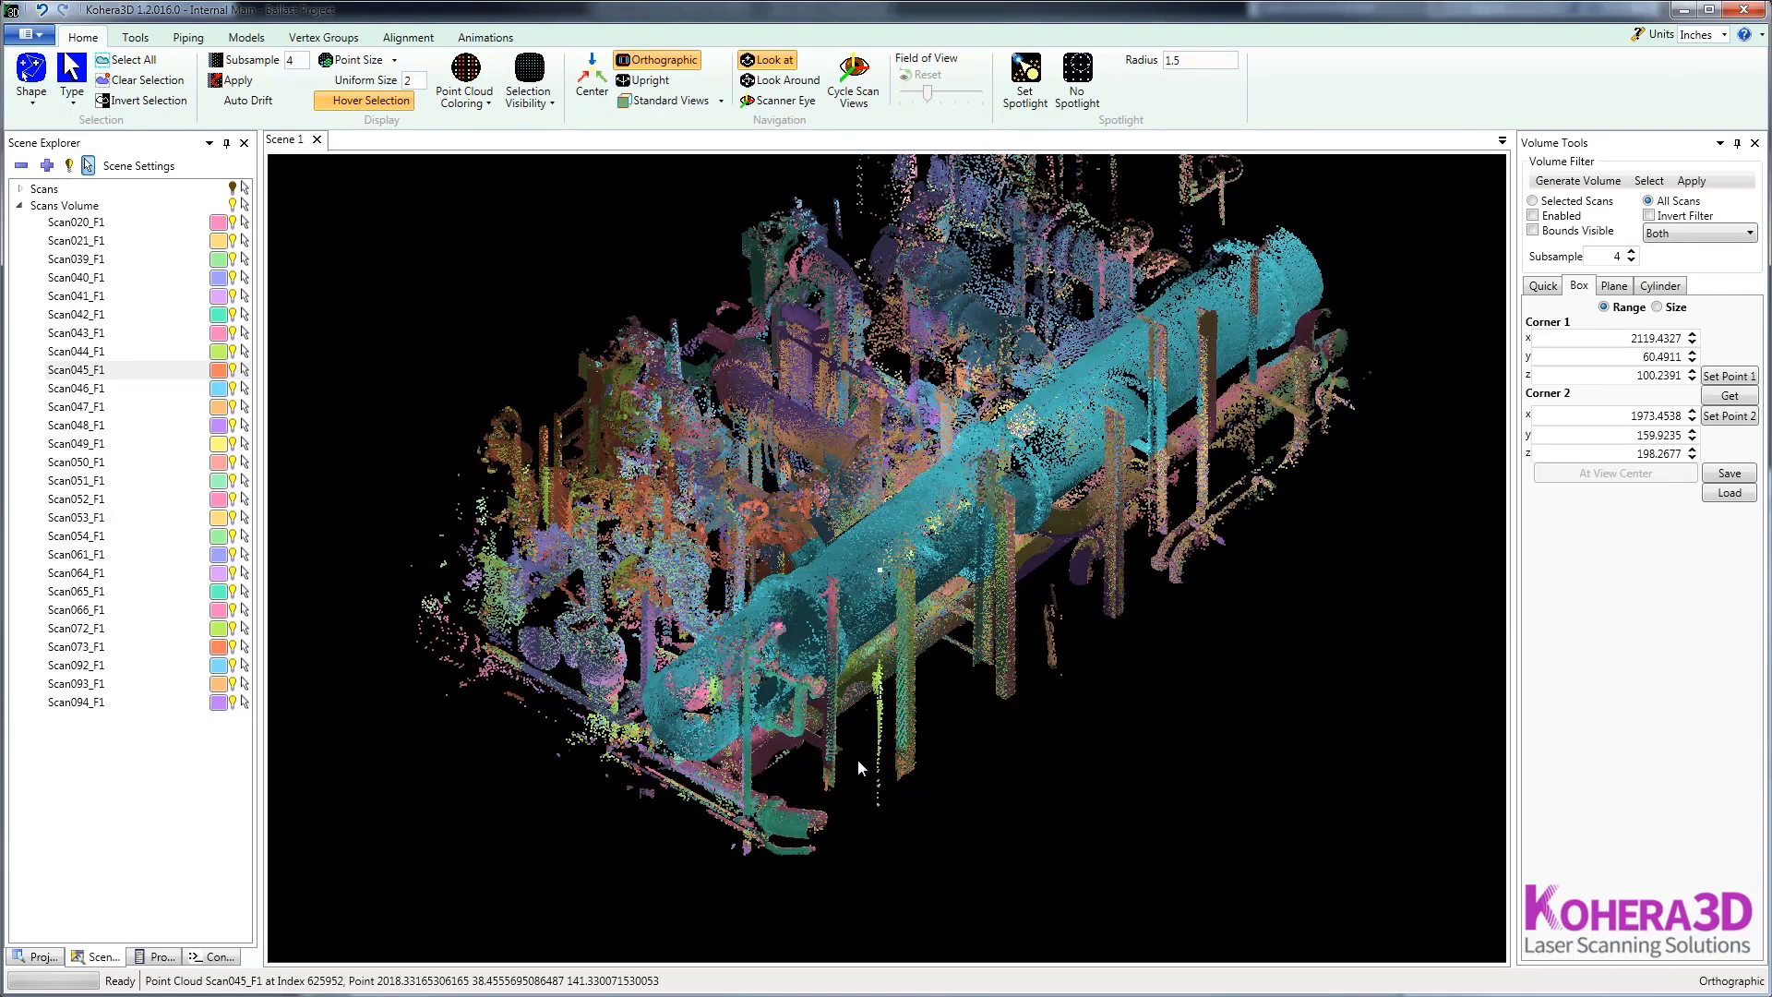
Step: Switch the scene from orthographic to perspective projection and frame the whole piping section
left_click_drag(861, 760, 1110, 649)
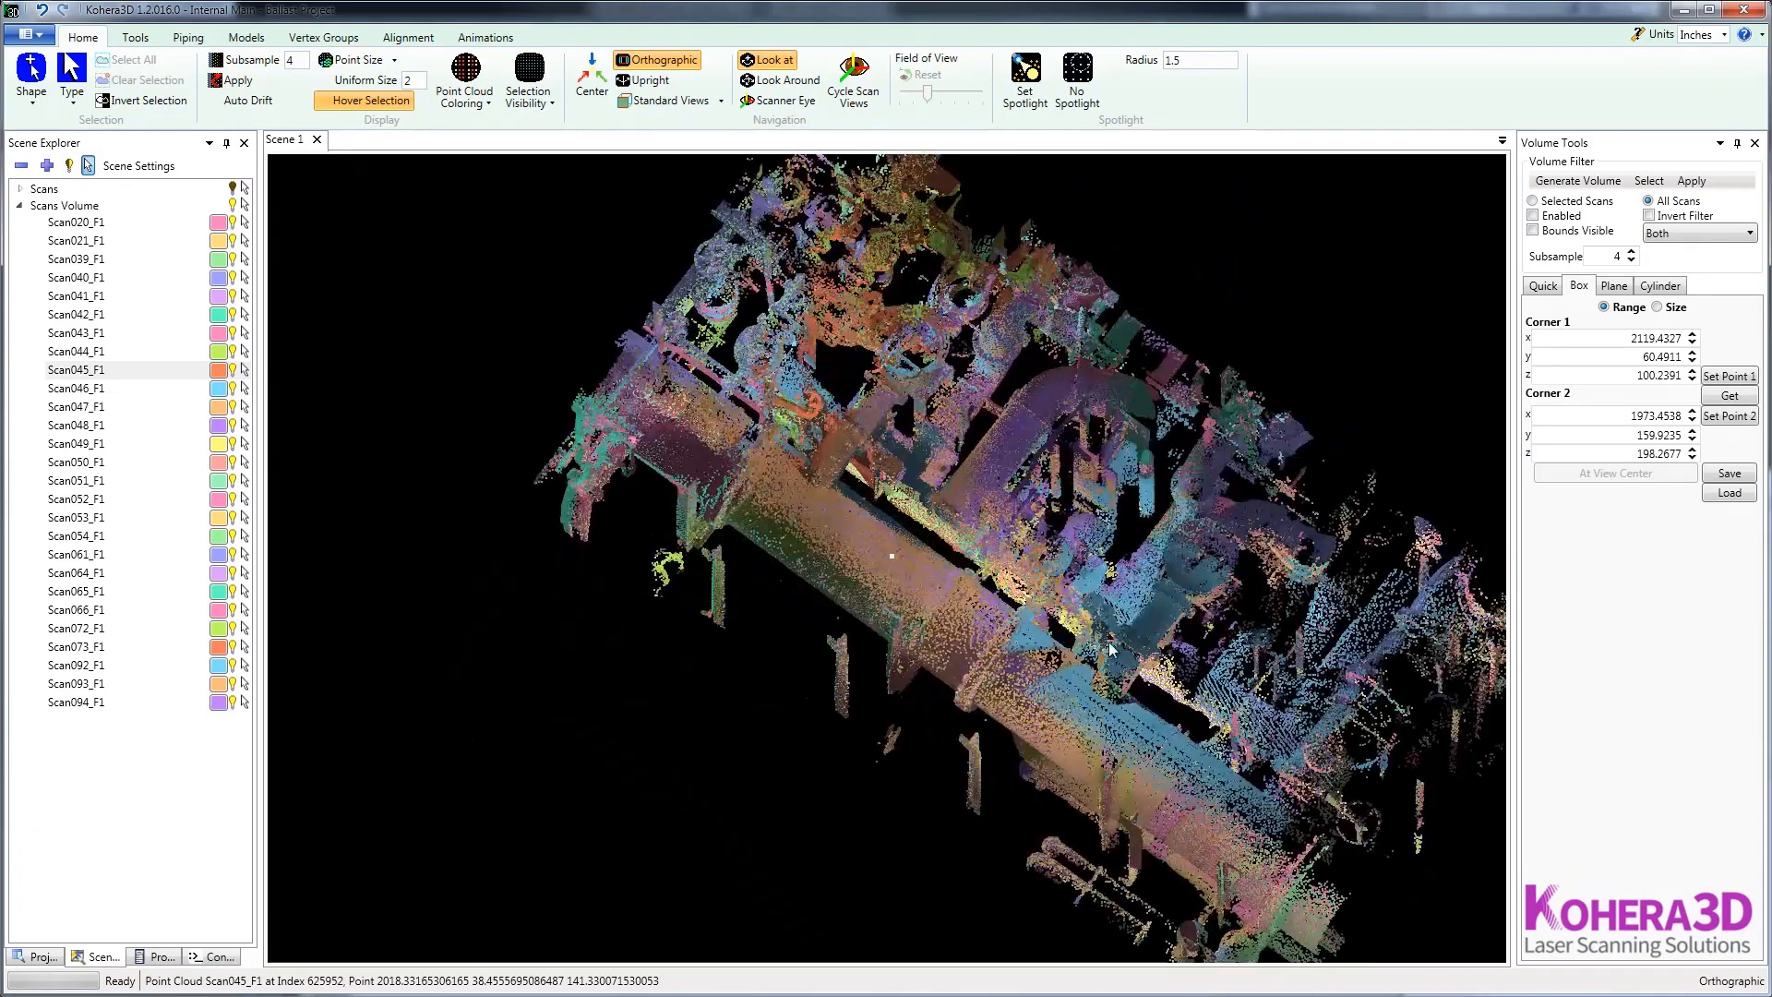
scroll(1111, 649, "up", 5)
middle_click_drag(1110, 648, 1083, 795)
left_click_drag(1083, 795, 791, 477)
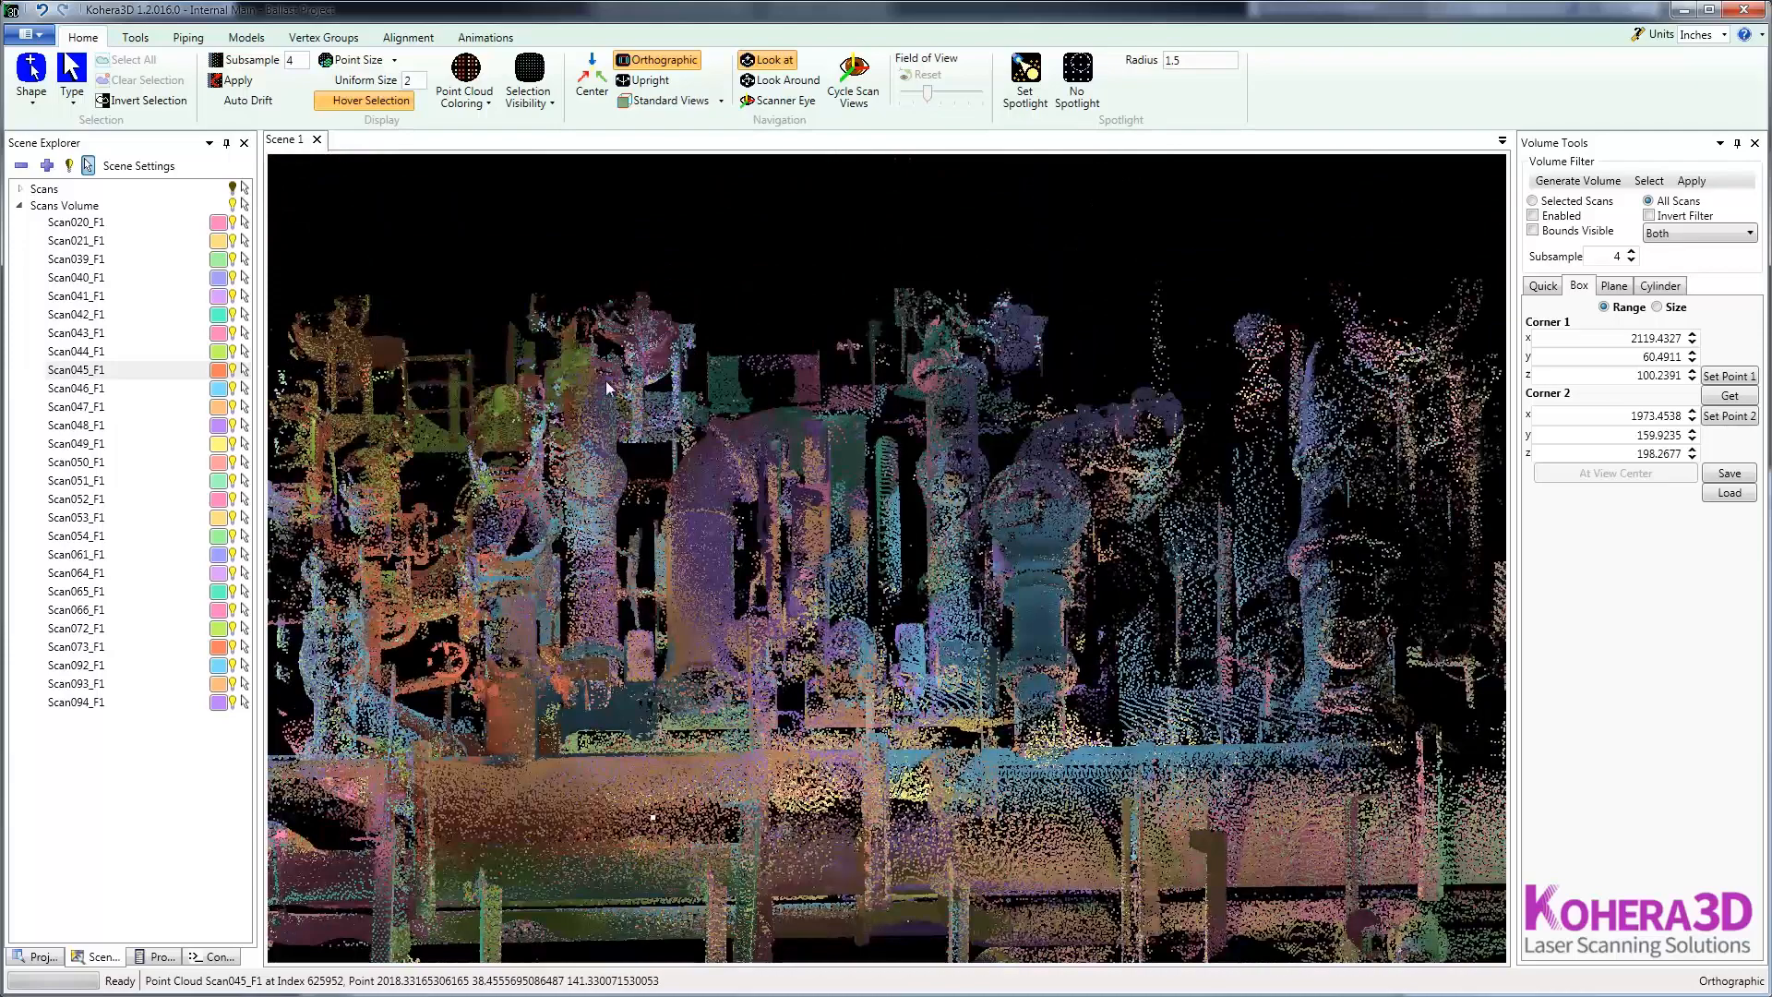
left_click_drag(606, 381, 567, 364)
scroll(567, 364, "down", 3)
left_click_drag(802, 436, 840, 458)
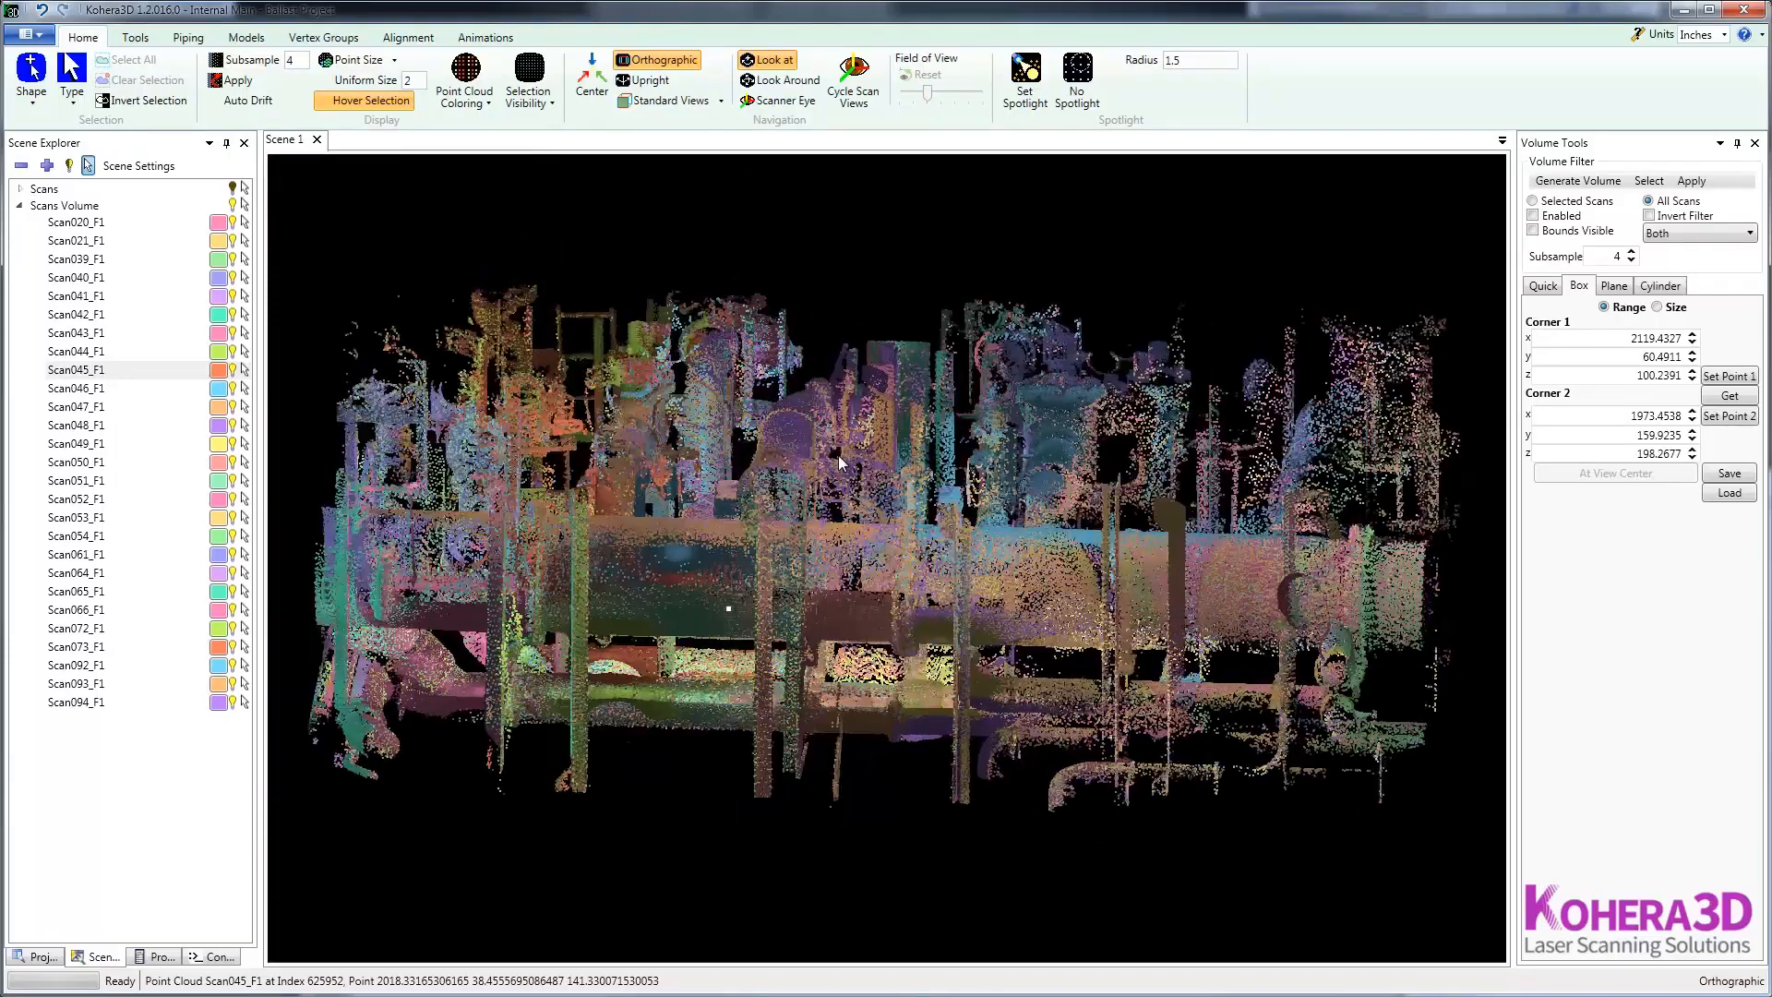
left_click(658, 60)
scroll(1186, 723, "down", 5)
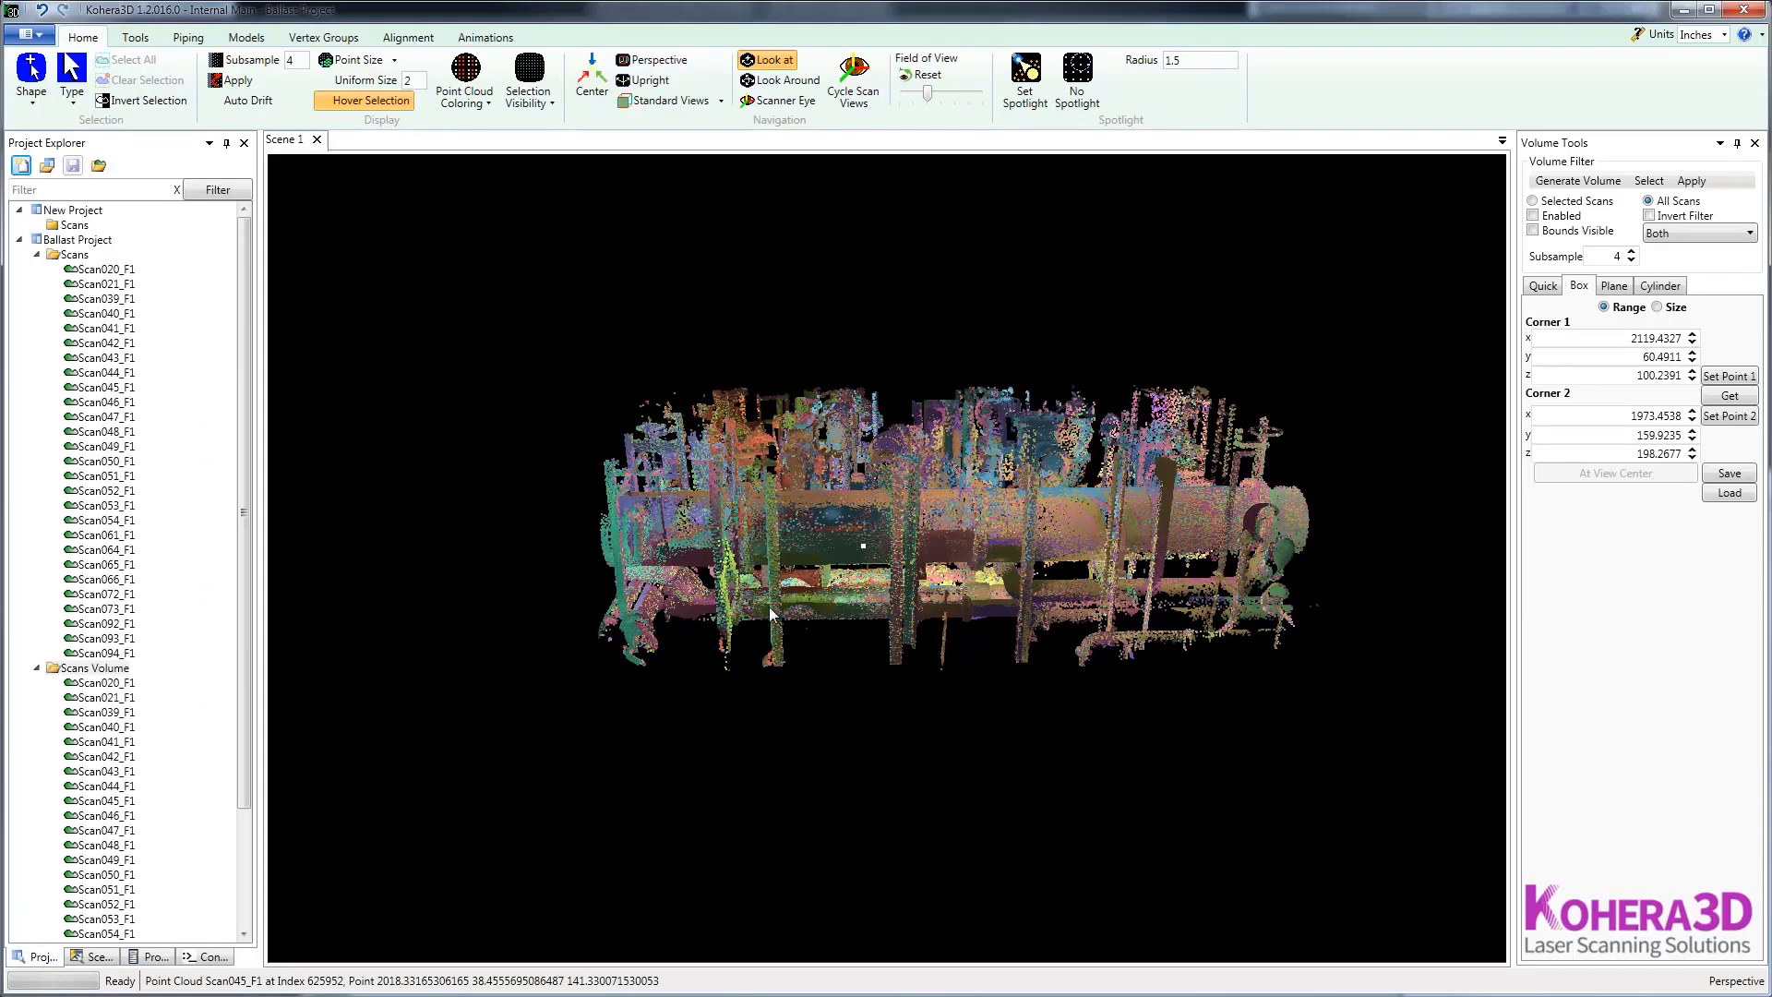
Step: Collapse the scan folders in Ballast Project and load the Ballast Pipelines pipe model into the scene
left_click(61, 668)
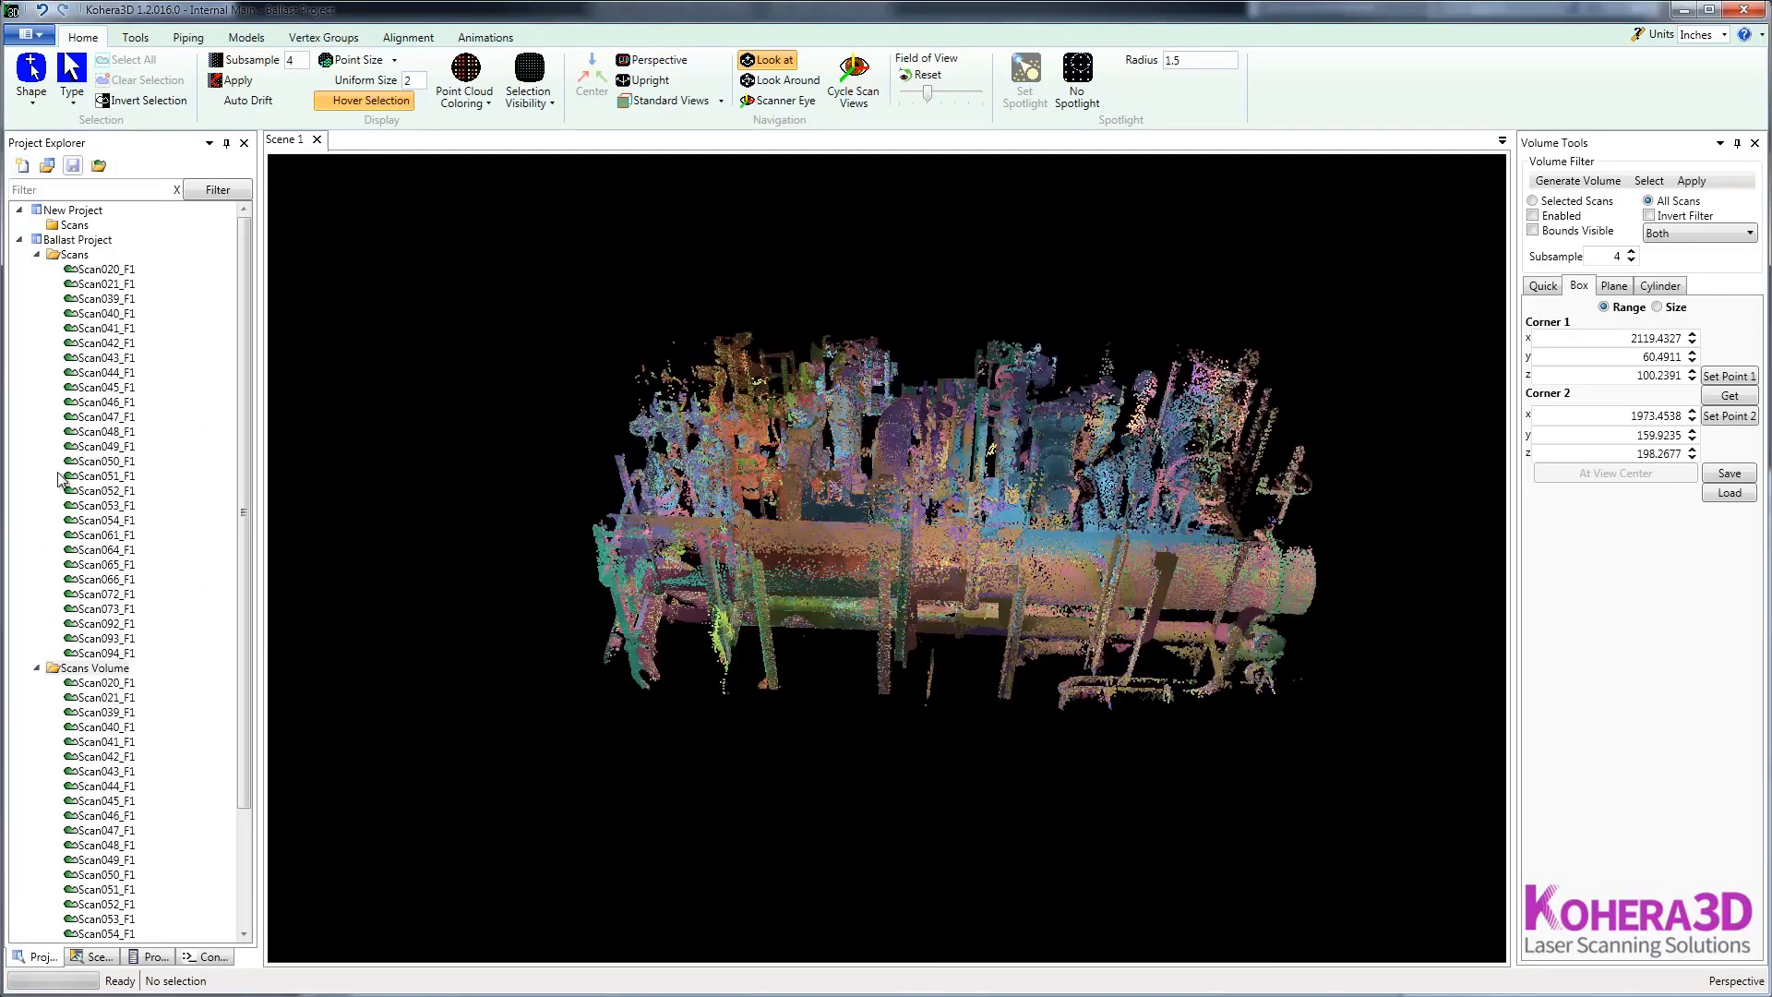
left_click(37, 255)
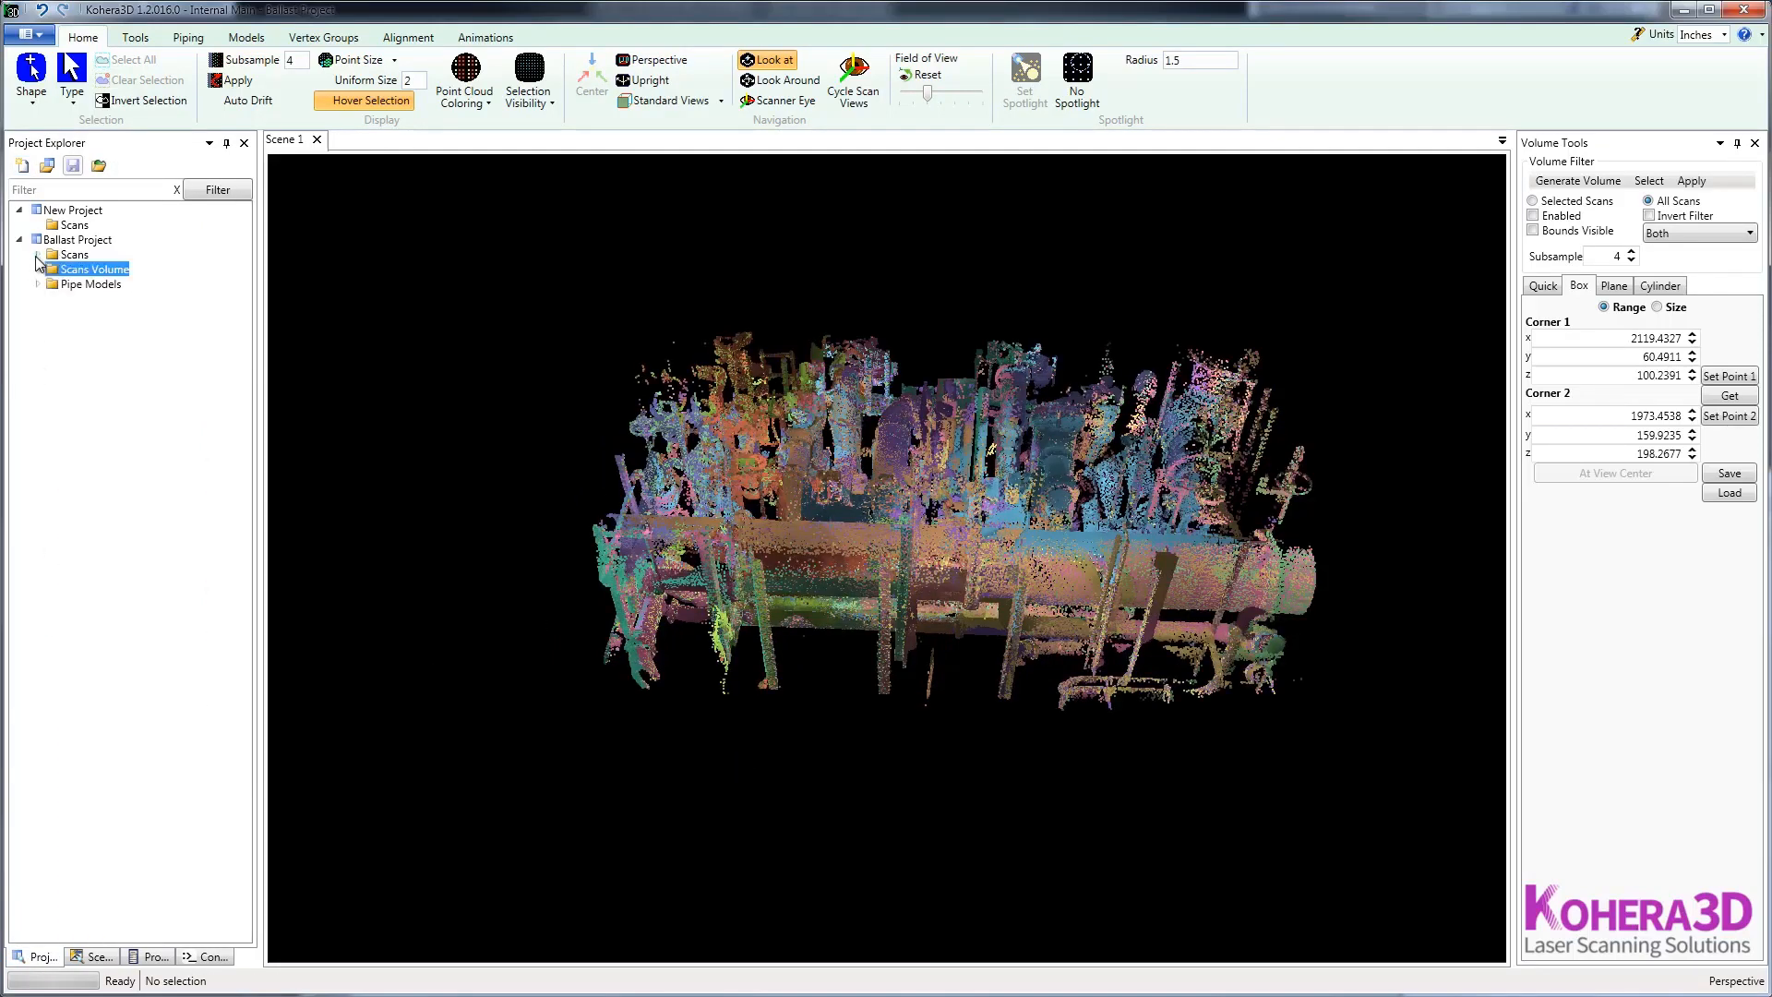
left_click(37, 285)
left_click(101, 299)
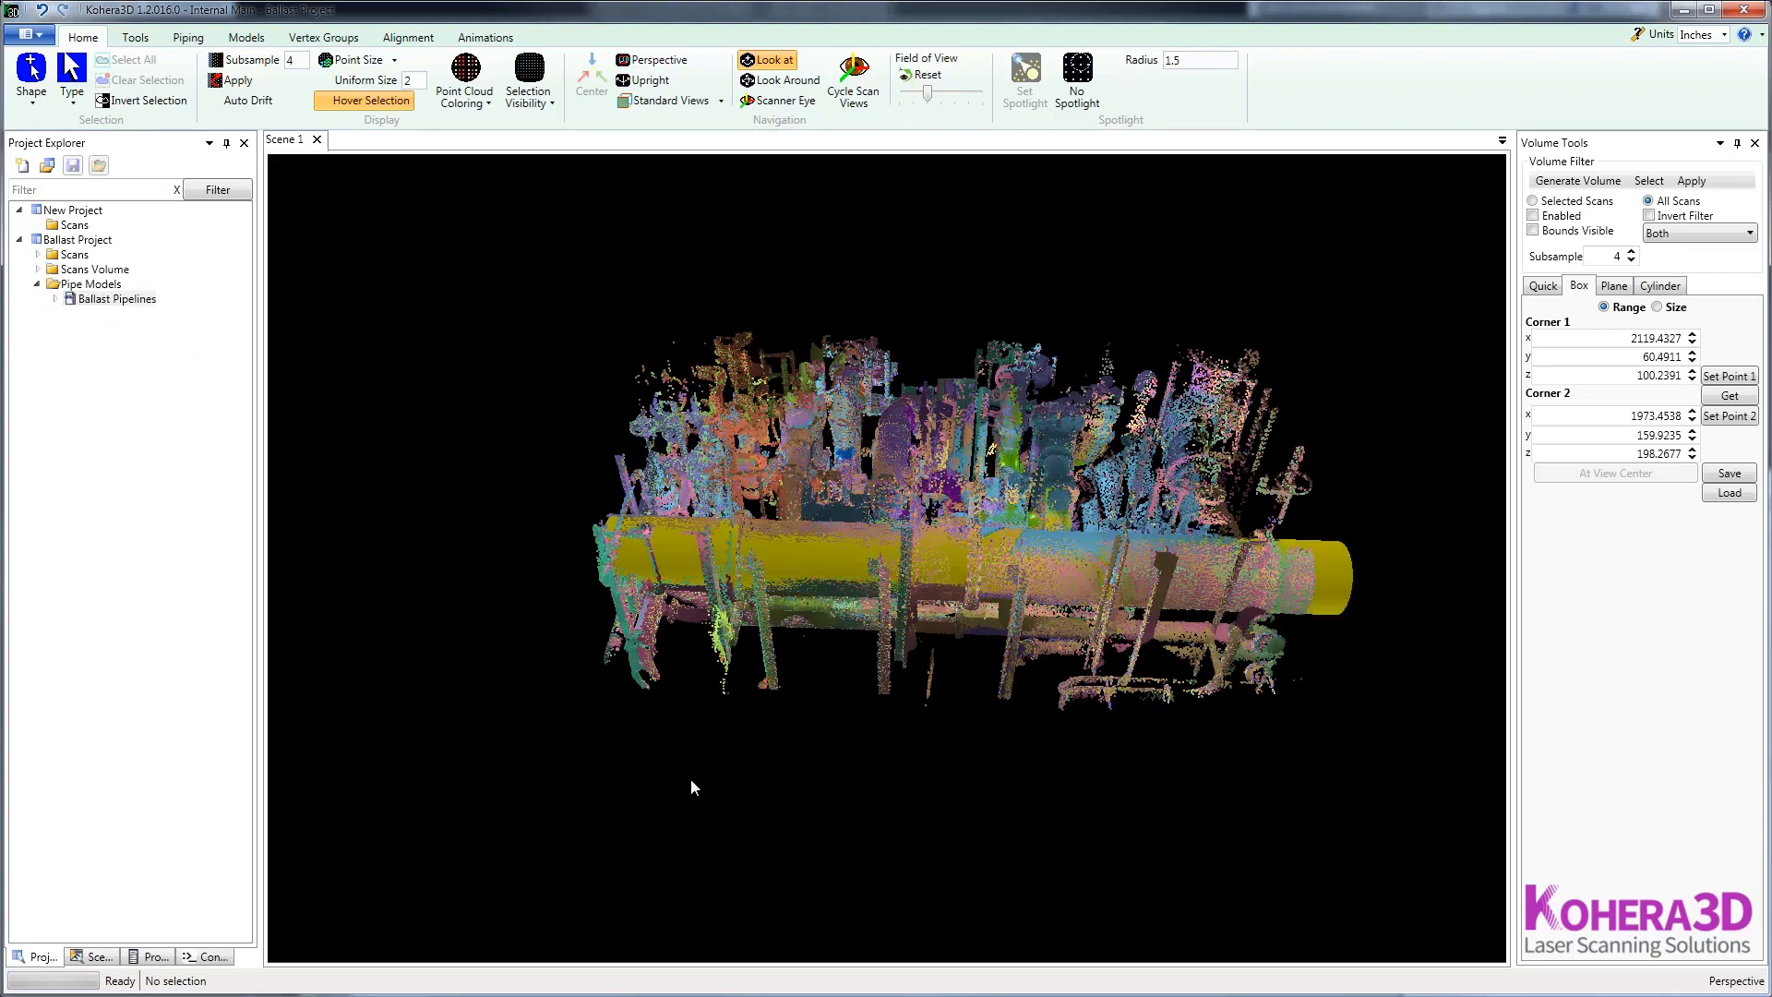
left_click_drag(691, 778, 1001, 705)
scroll(1025, 591, "up", 4)
scroll(1273, 656, "up", 5)
scroll(995, 713, "down", 3)
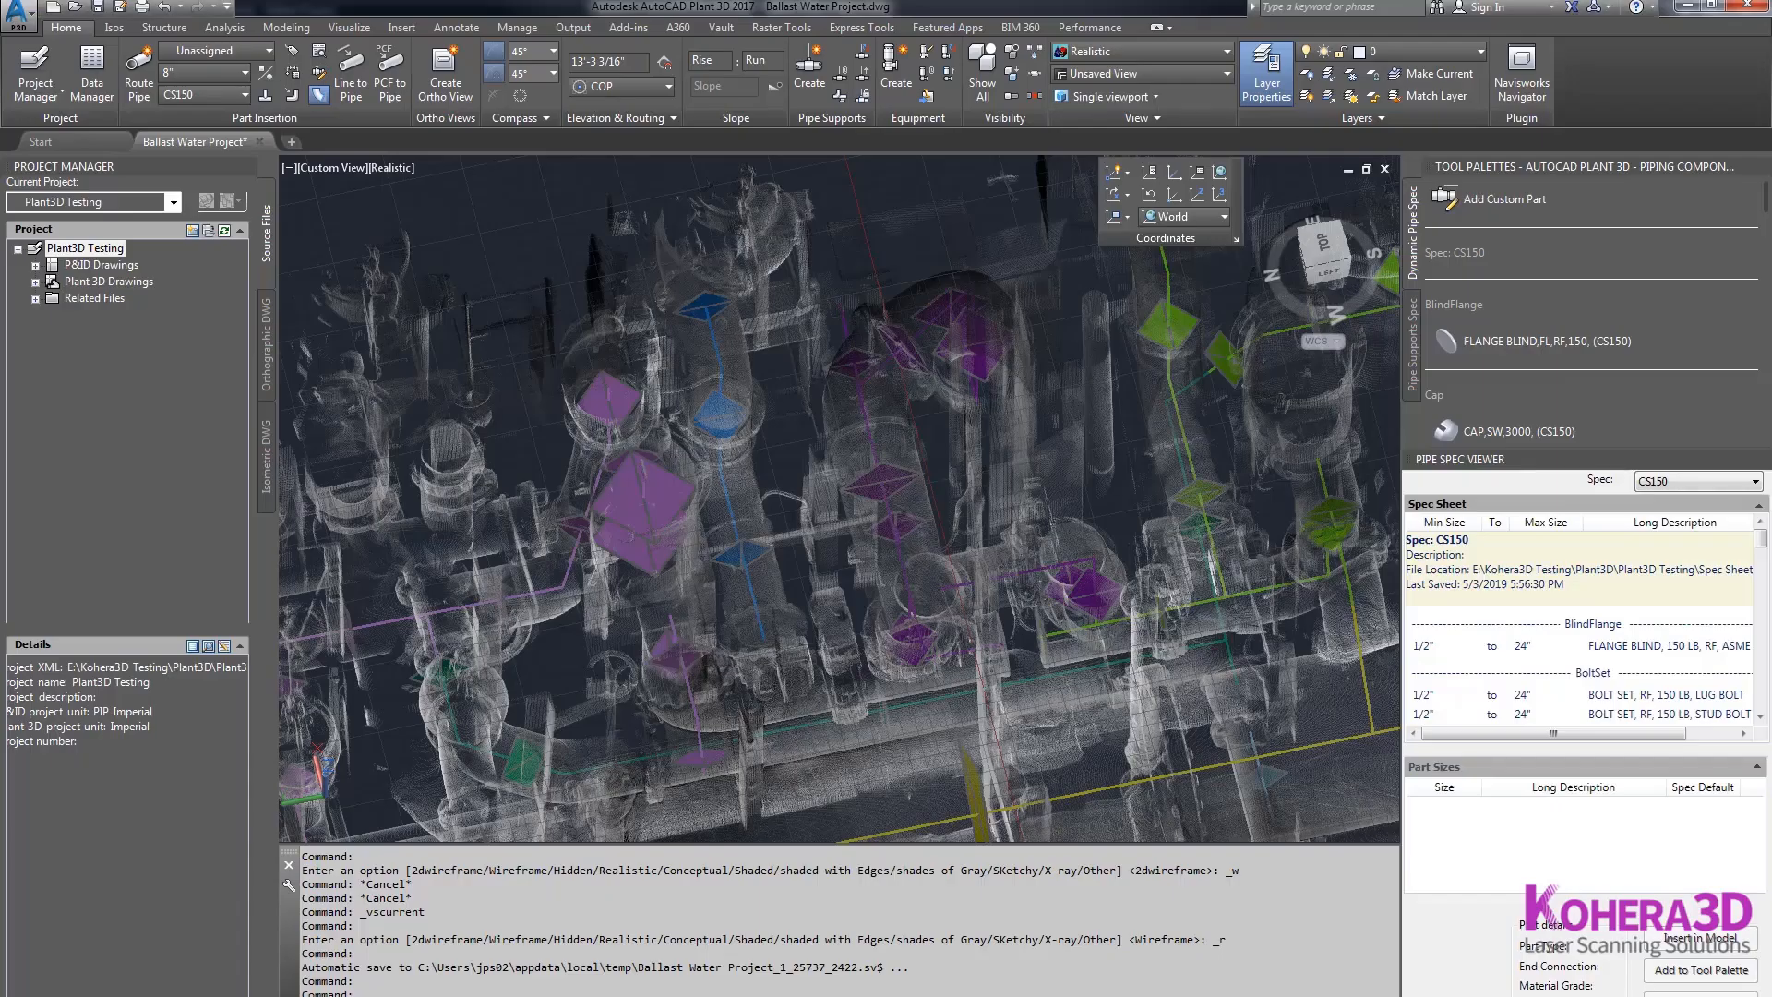
Step: Examine the Ballast Water Project pipelines against the point cloud in AutoCAD Plant 3D, and switch back to Kohera3D
middle_click_drag(1034, 485, 1056, 456, "shift")
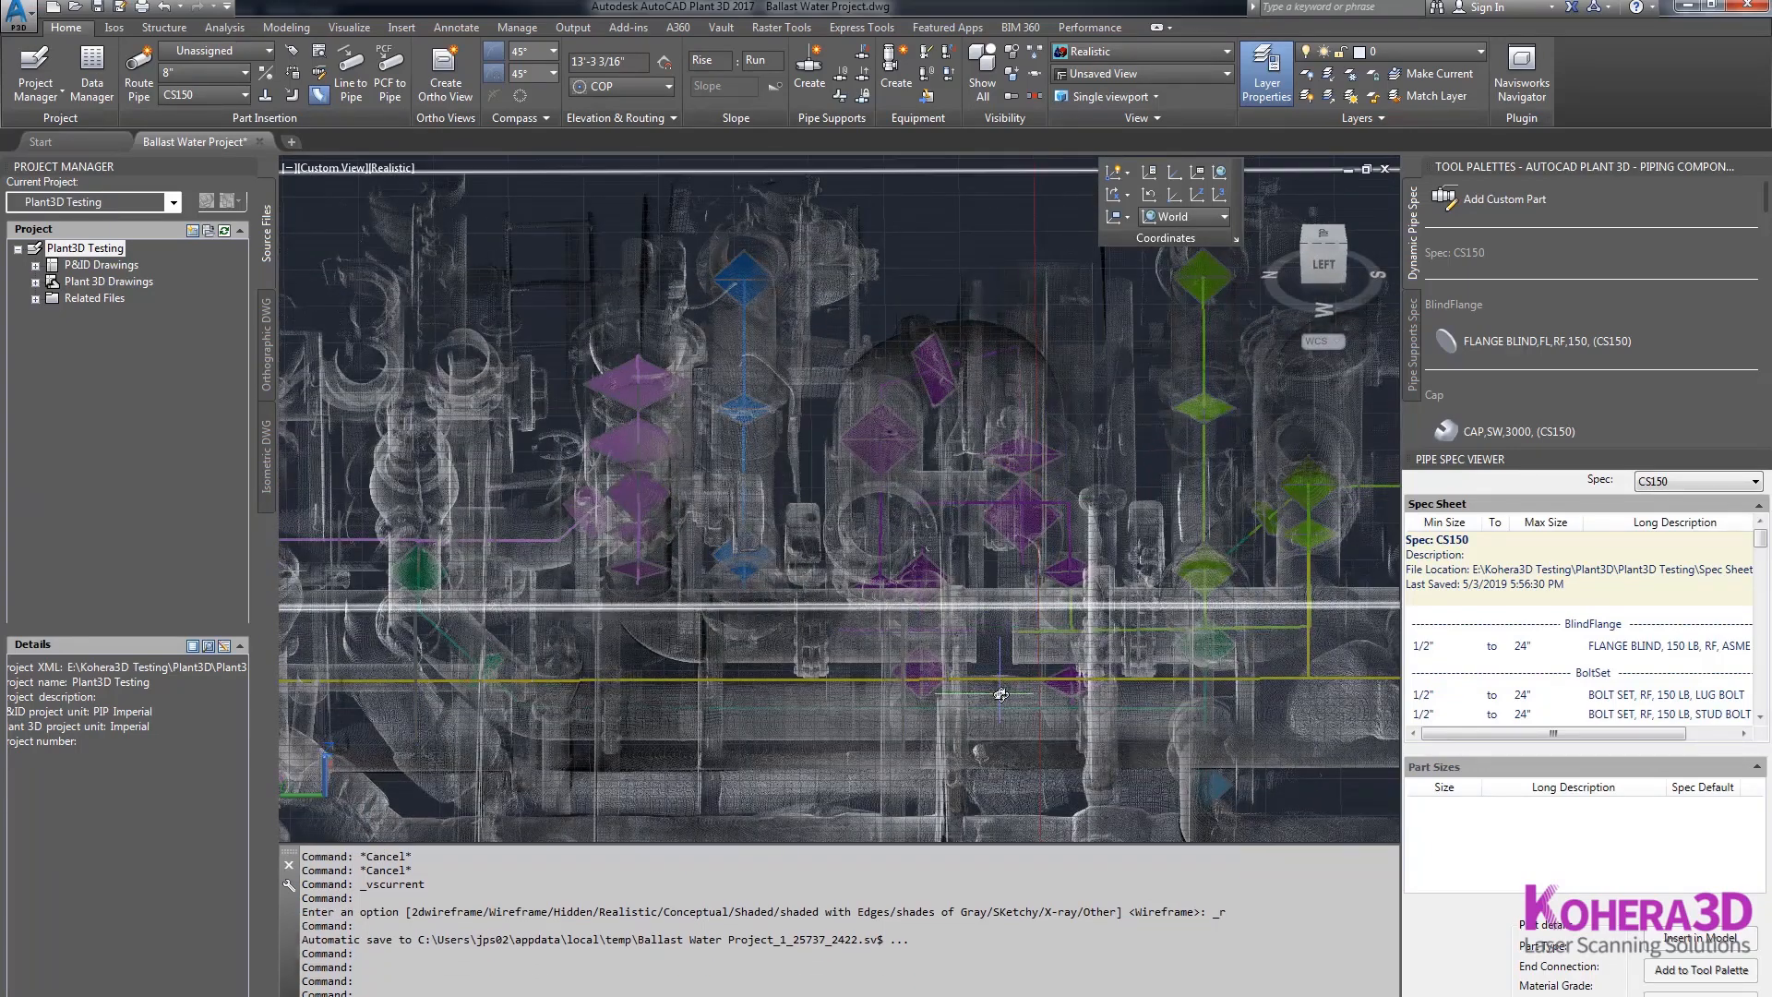
middle_click_drag(980, 543, 982, 543, "shift")
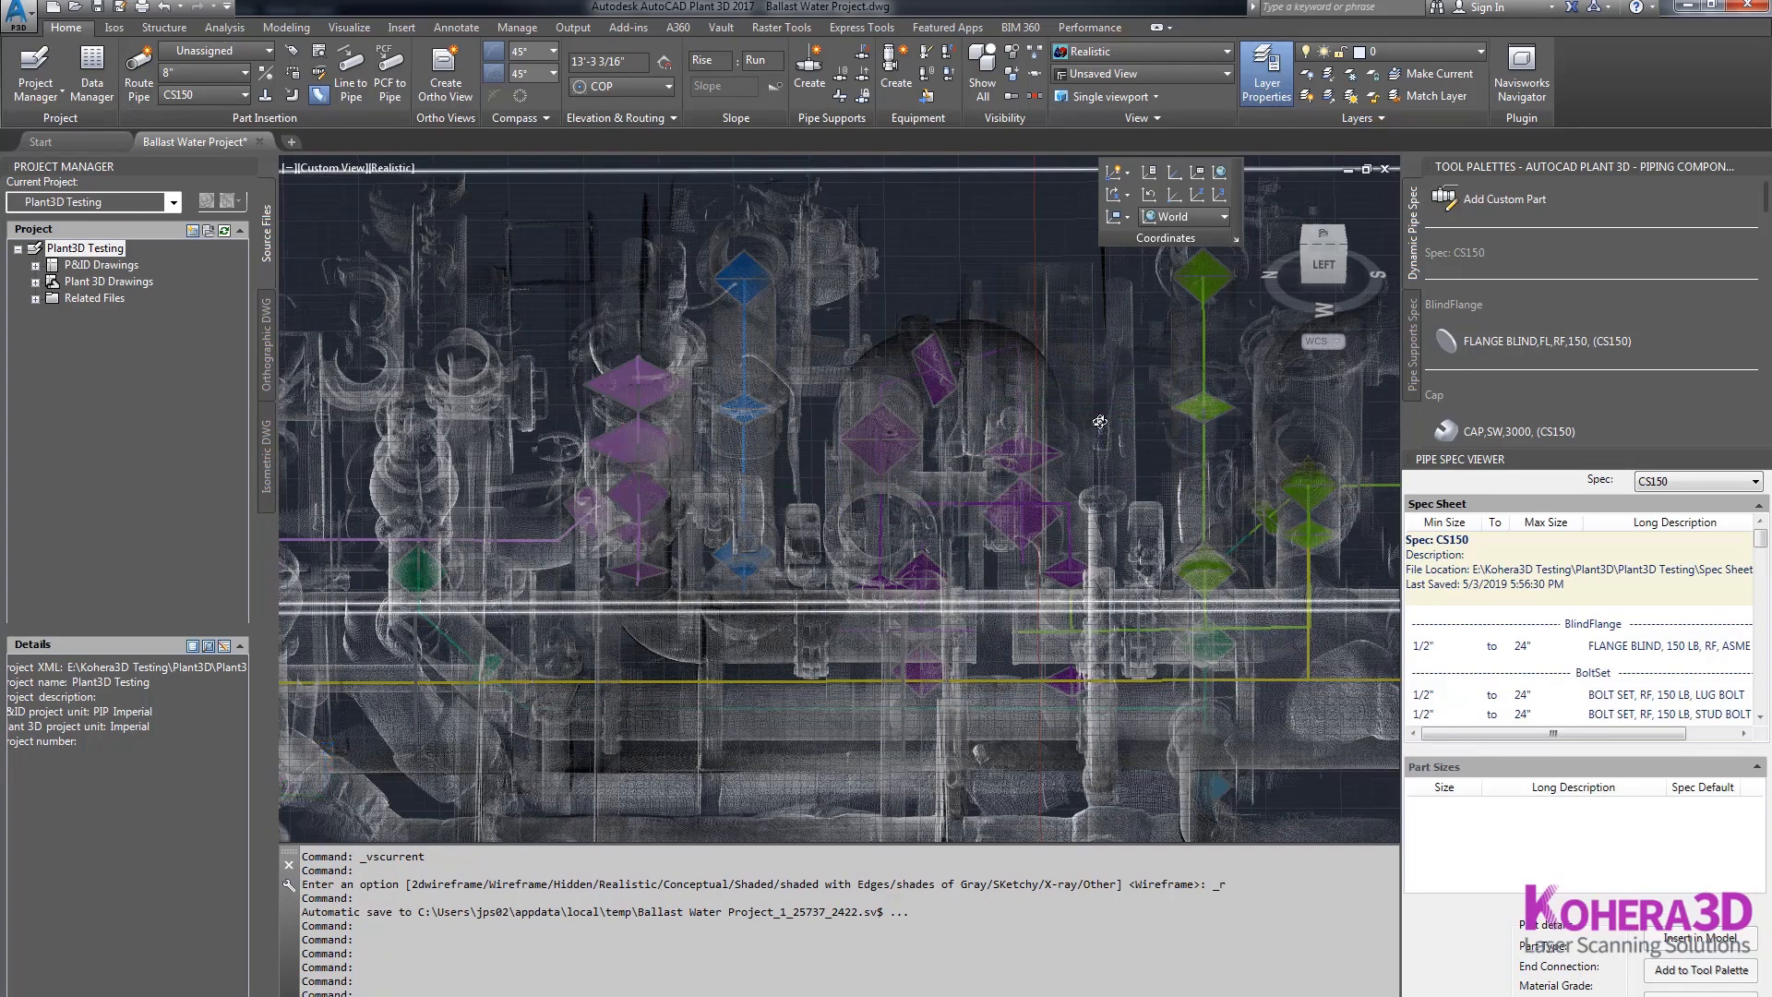
scroll(1093, 418, "down", 2)
scroll(1094, 418, "down", 2)
middle_click_drag(1033, 447, 909, 451)
middle_click_drag(886, 661, 838, 647, "shift")
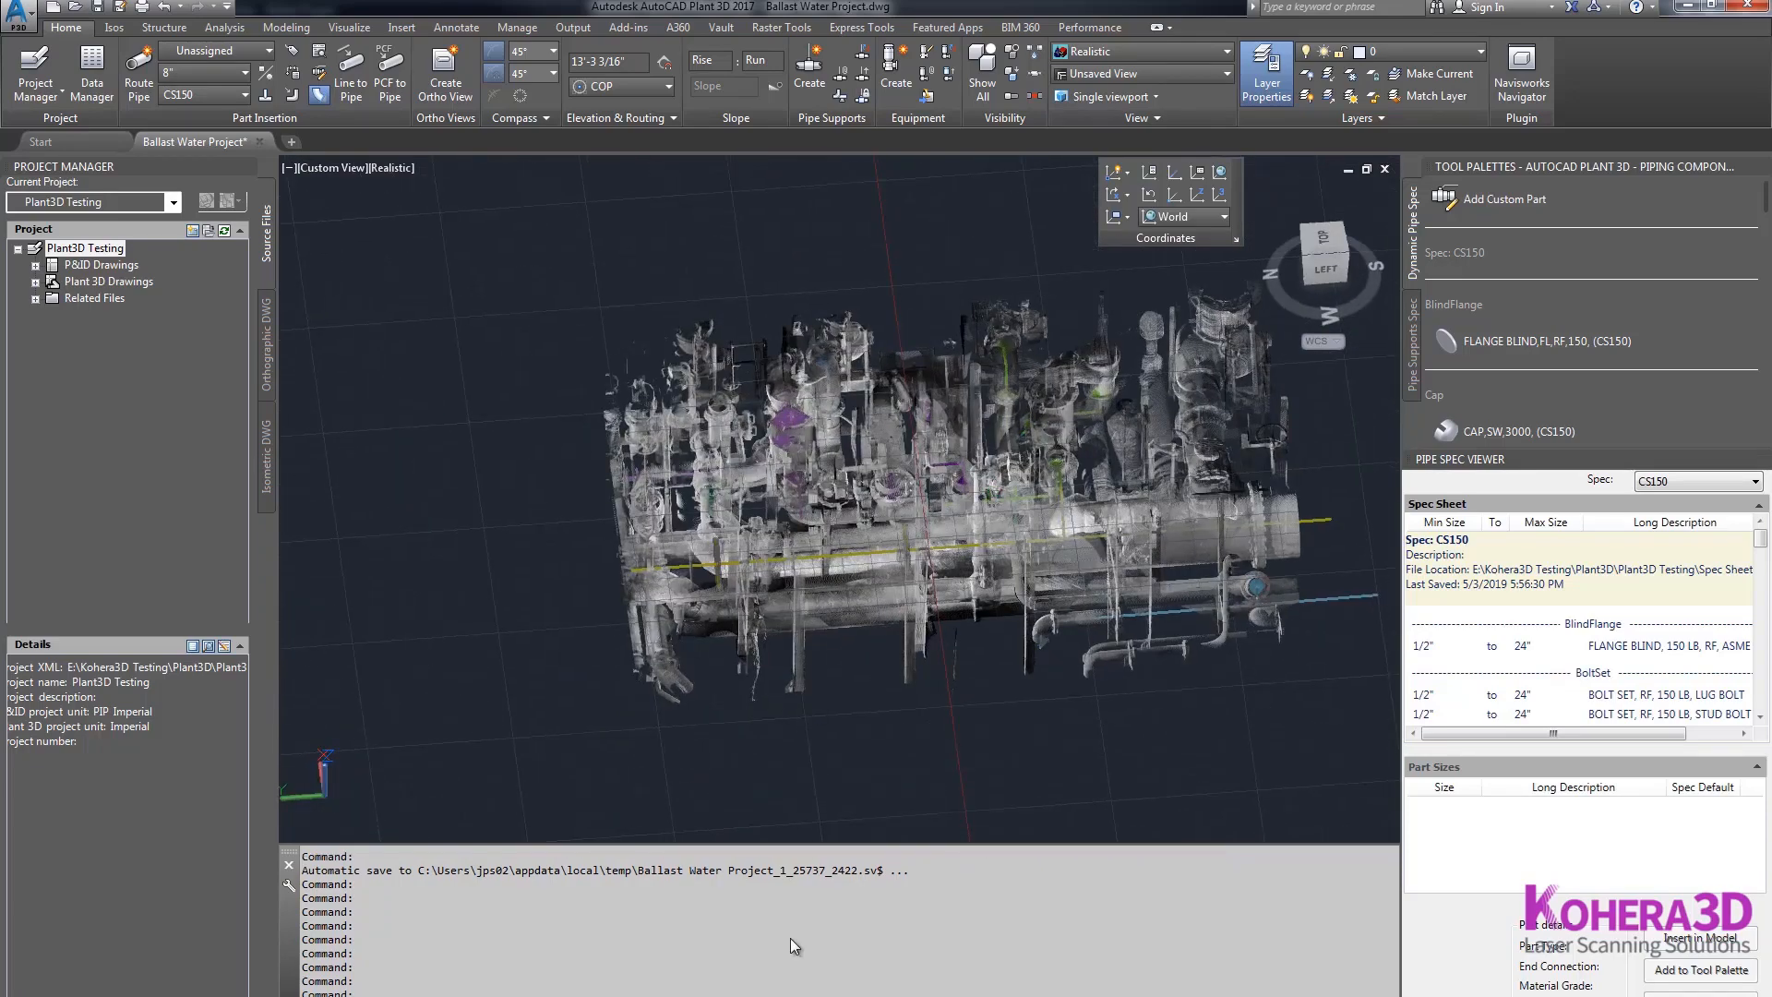
mouse_move(711, 995)
left_click(810, 960)
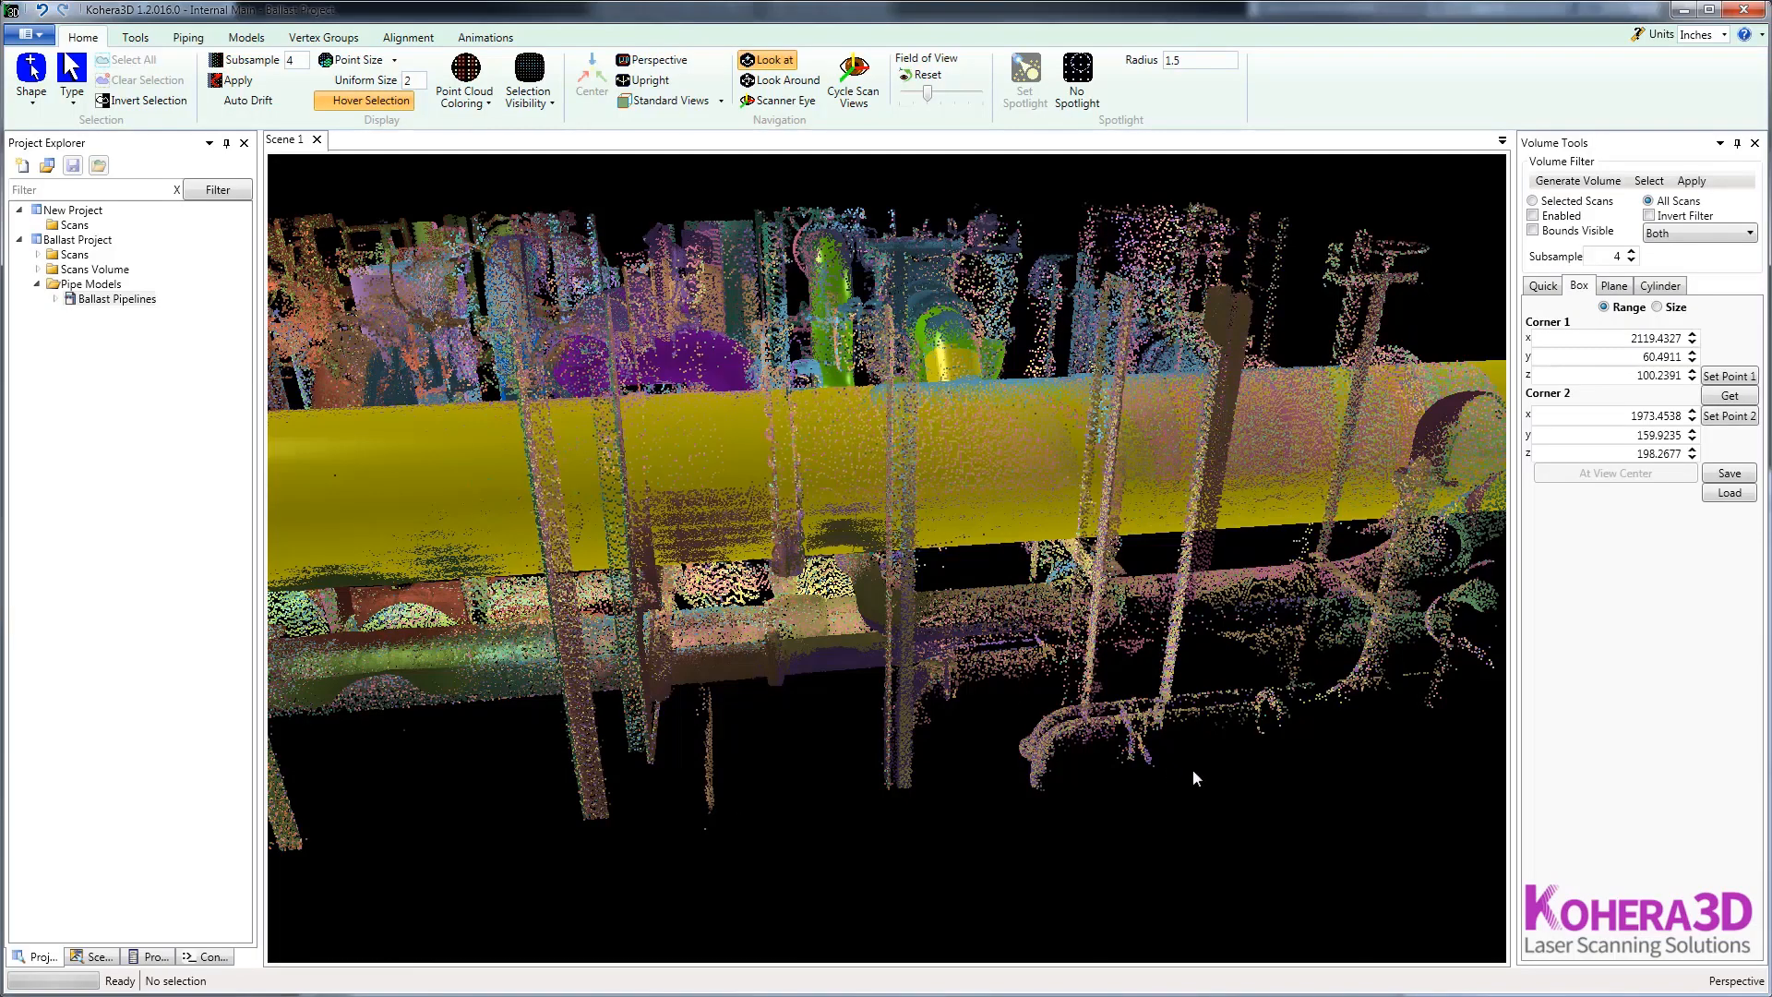
Step: Set the display subsample to 2 and apply it to the point clouds
scroll(1248, 819, "down", 5)
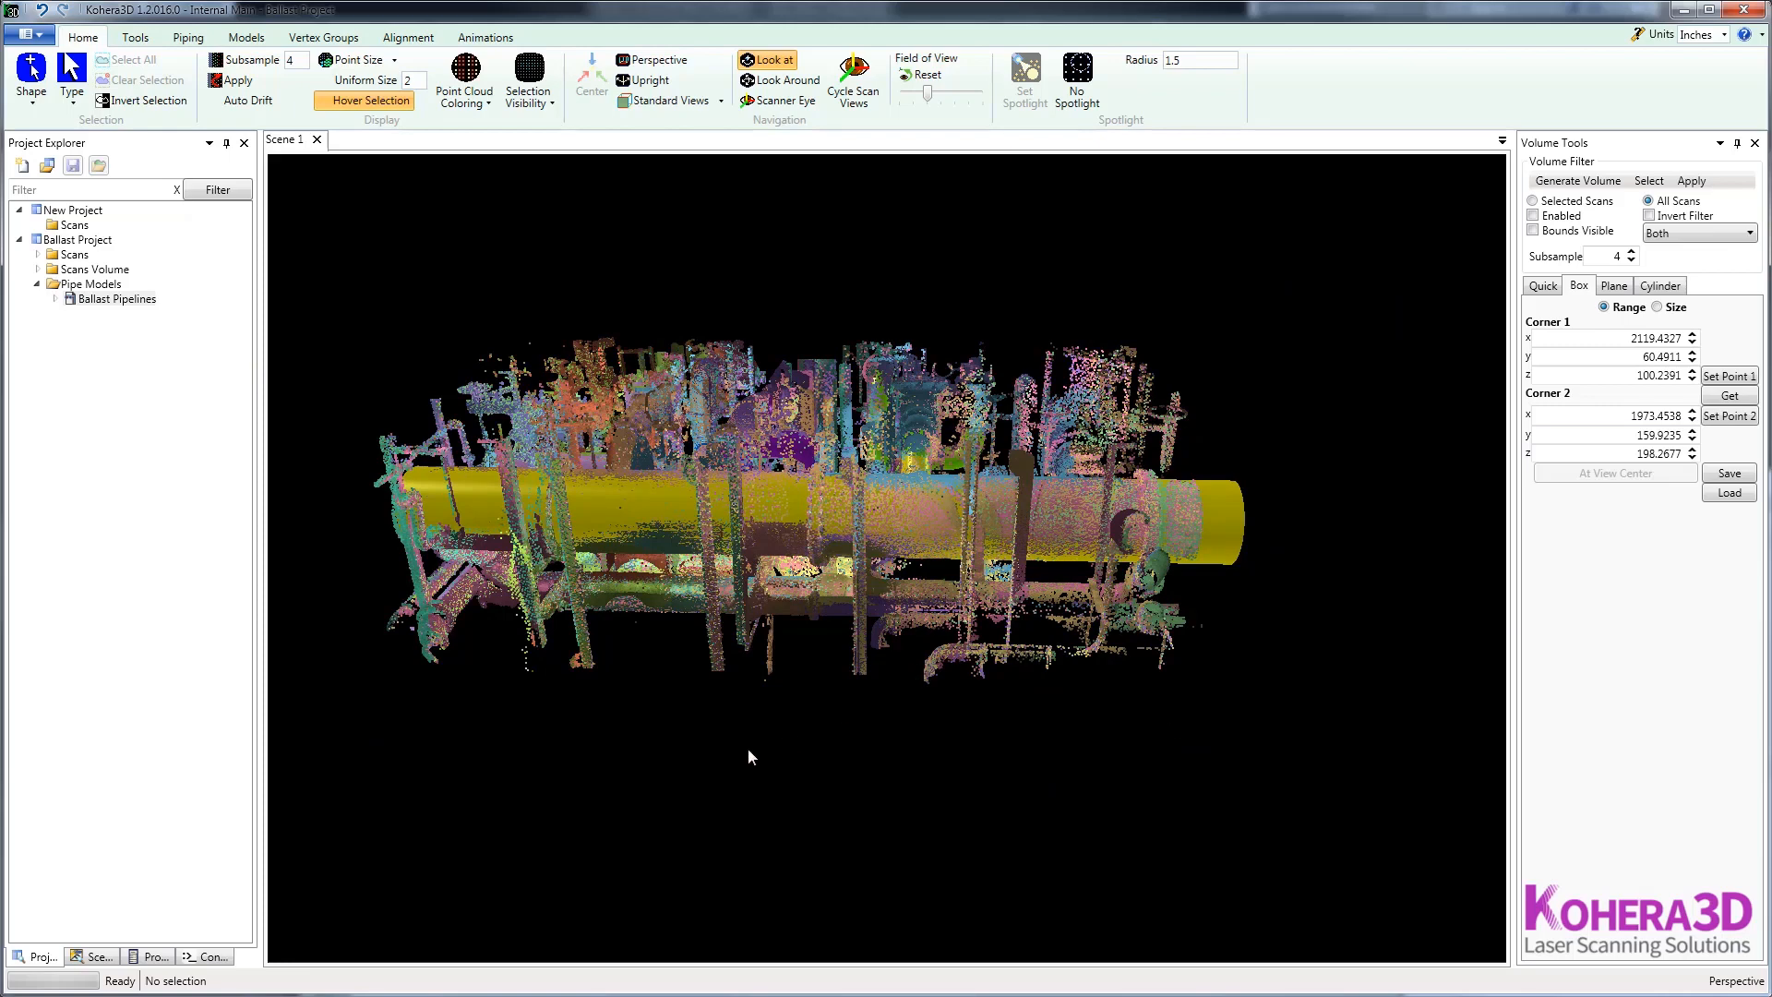
left_click_drag(688, 788, 830, 817)
scroll(1061, 743, "up", 5)
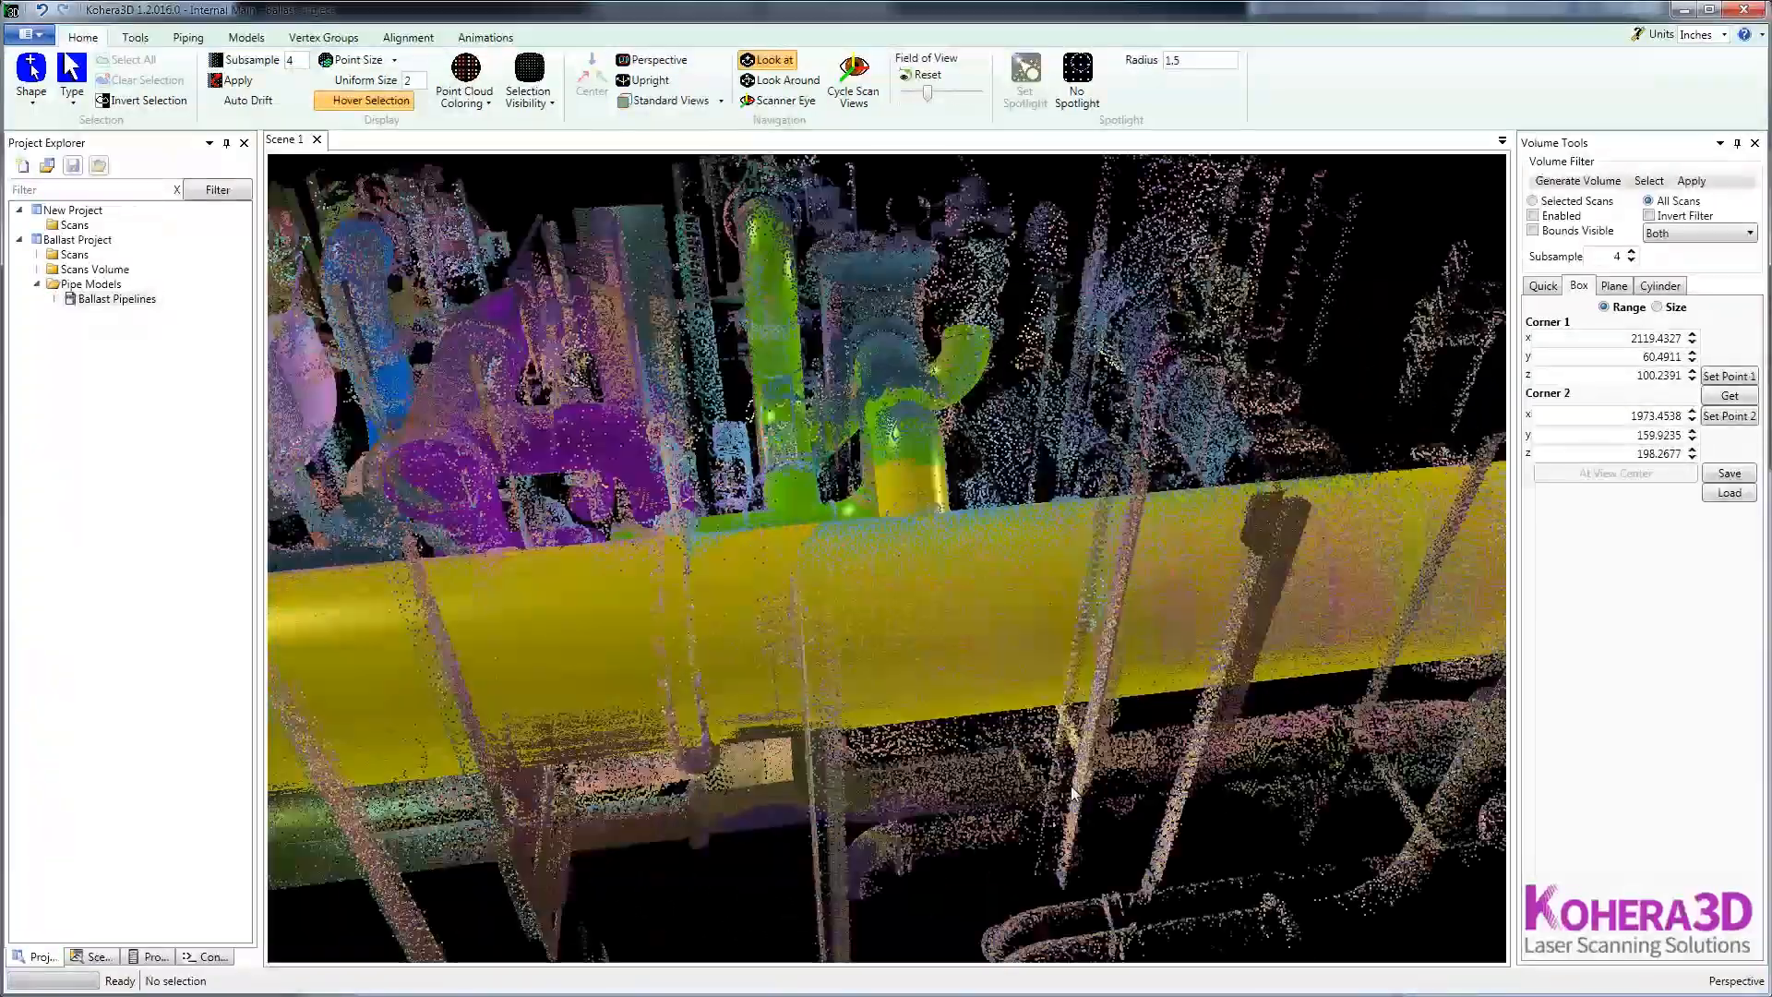
left_click_drag(988, 757, 859, 799)
left_click(910, 795)
left_click_drag(971, 595, 1238, 612)
scroll(1253, 538, "down", 5)
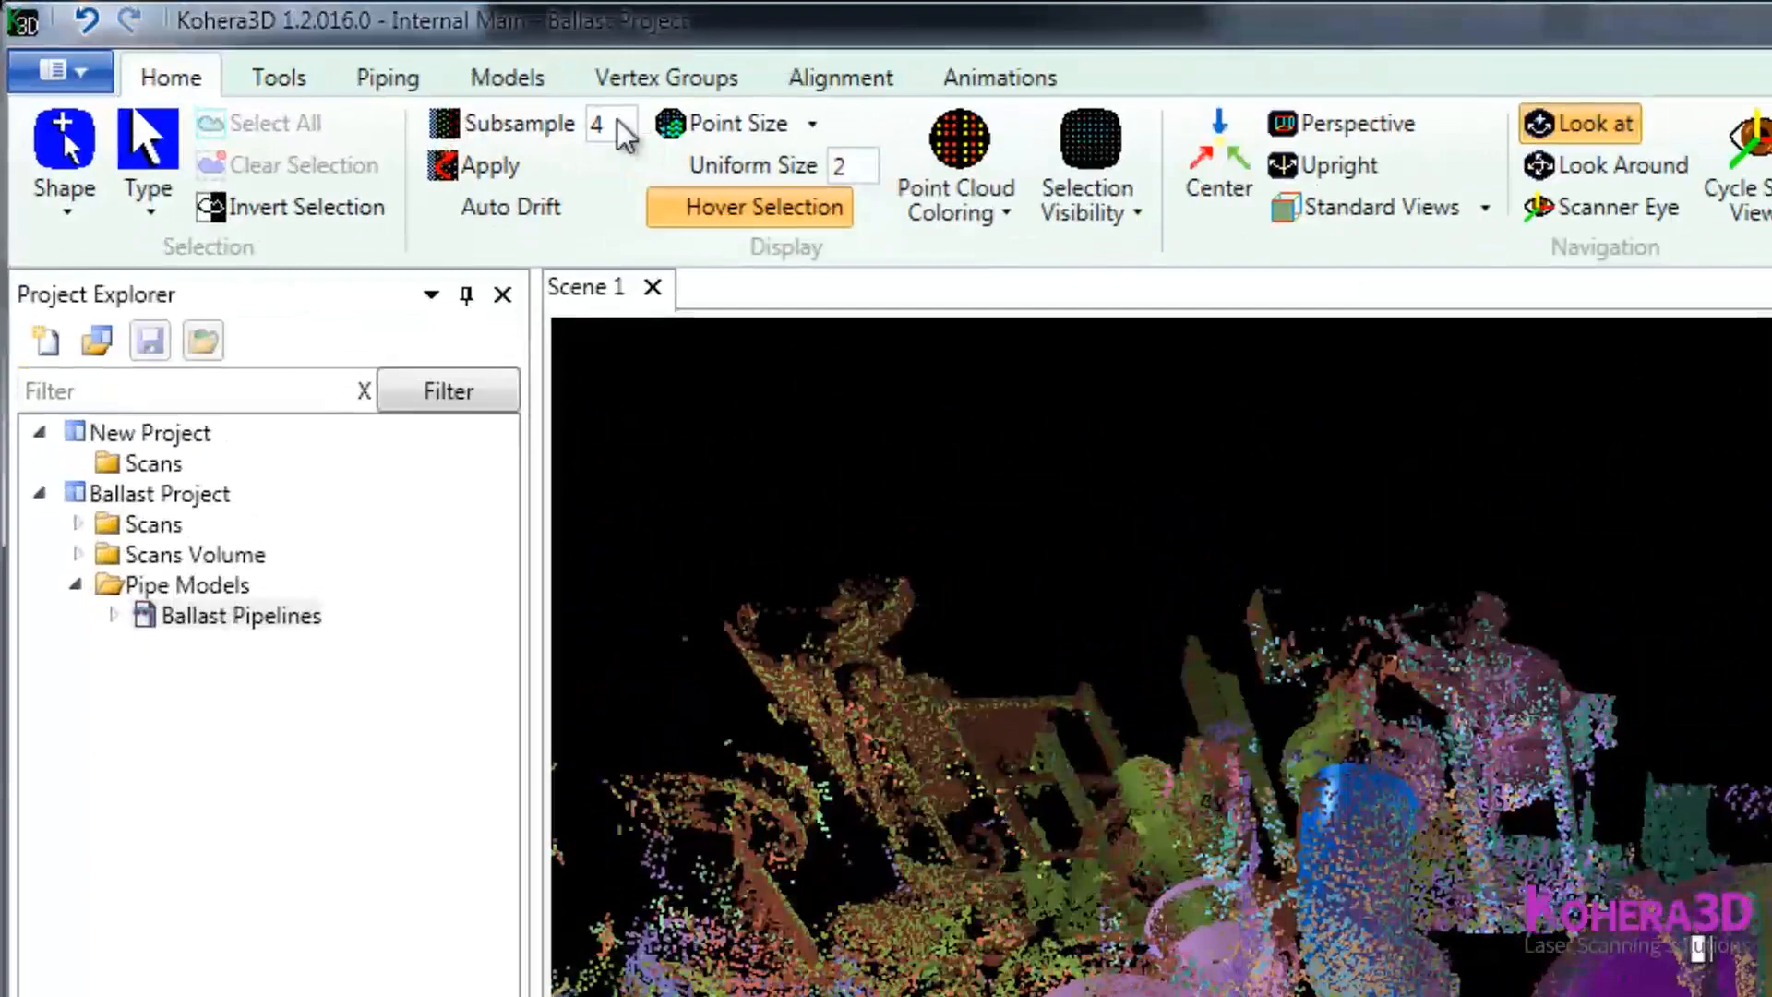
left_click_drag(618, 121, 235, 141)
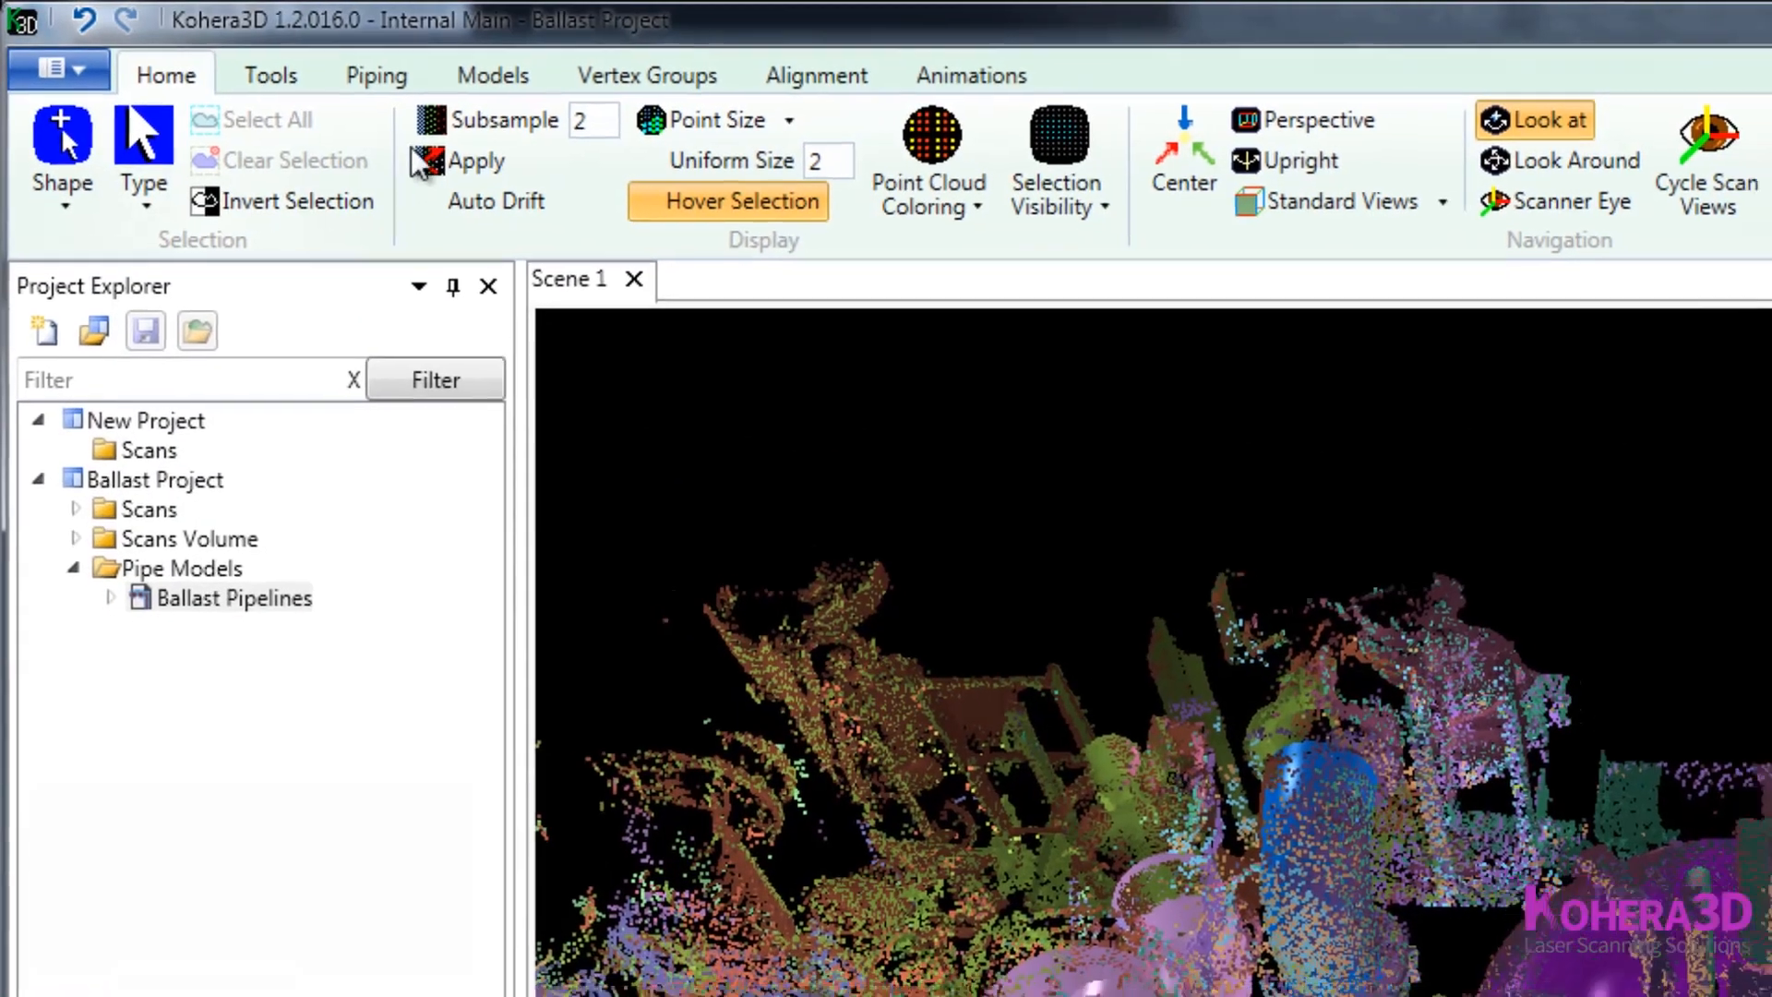
left_click(447, 164)
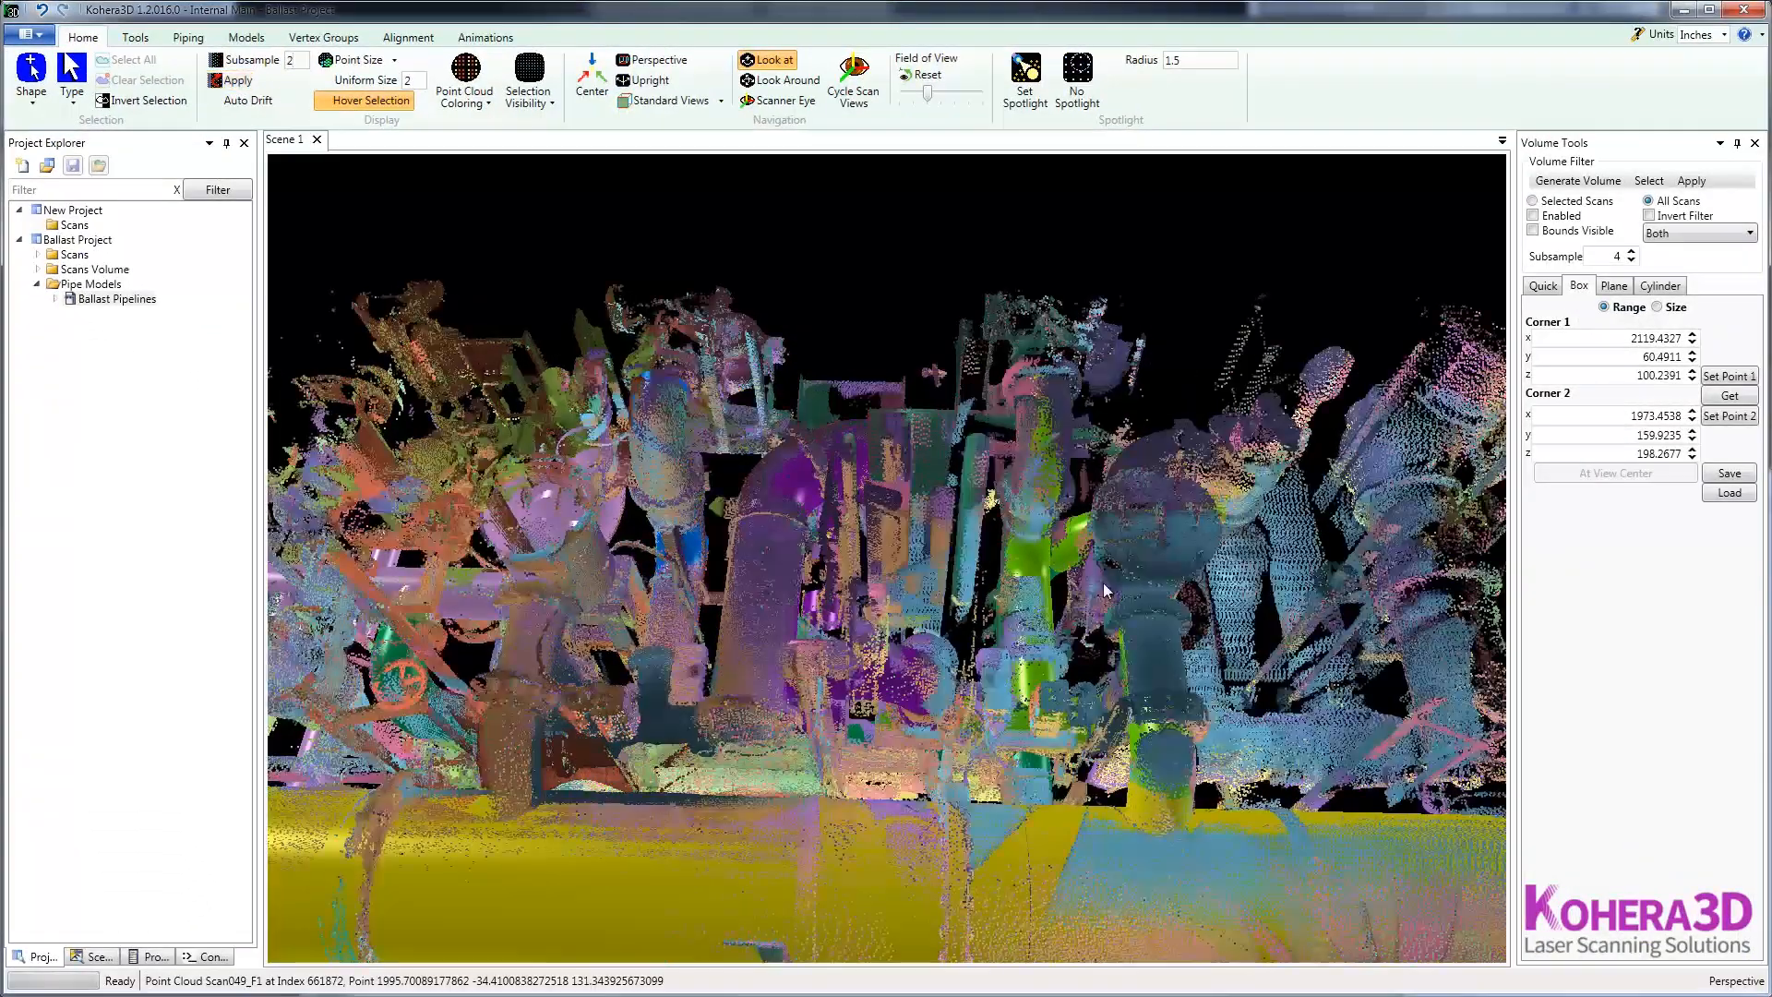
Step: Change the point cloud coloring to Uniform Scan Color
middle_click_drag(906, 661, 1156, 528)
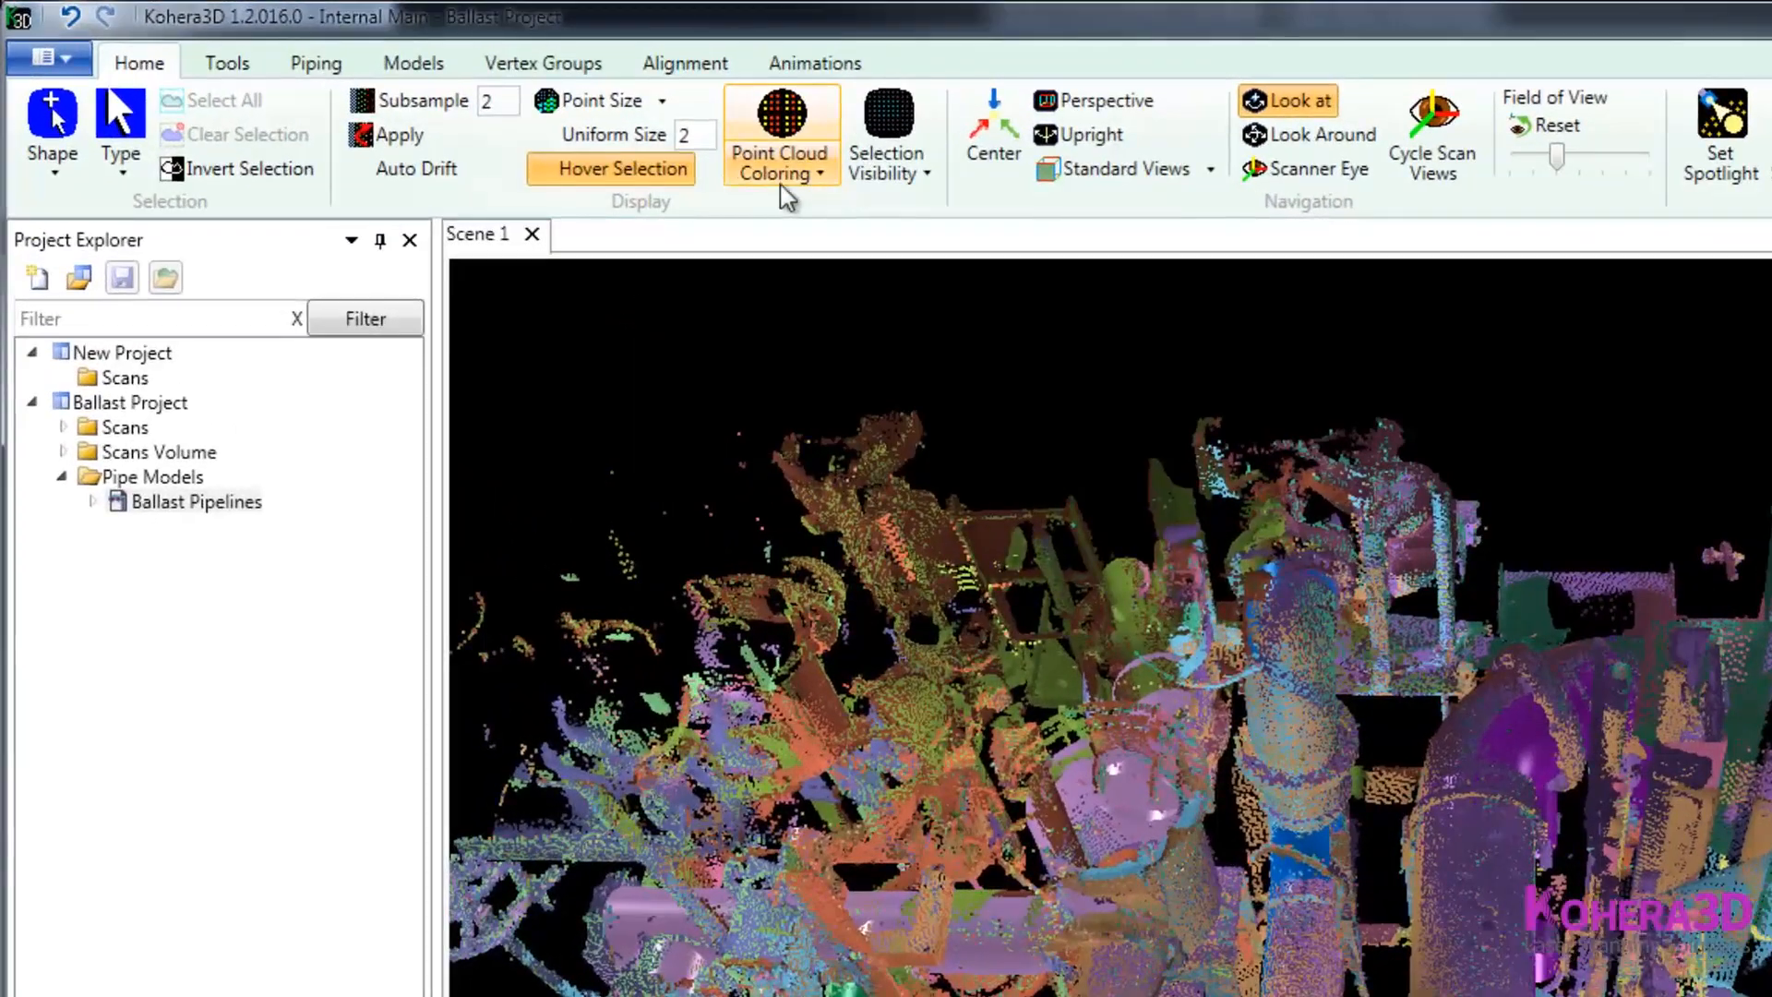
left_click(484, 105)
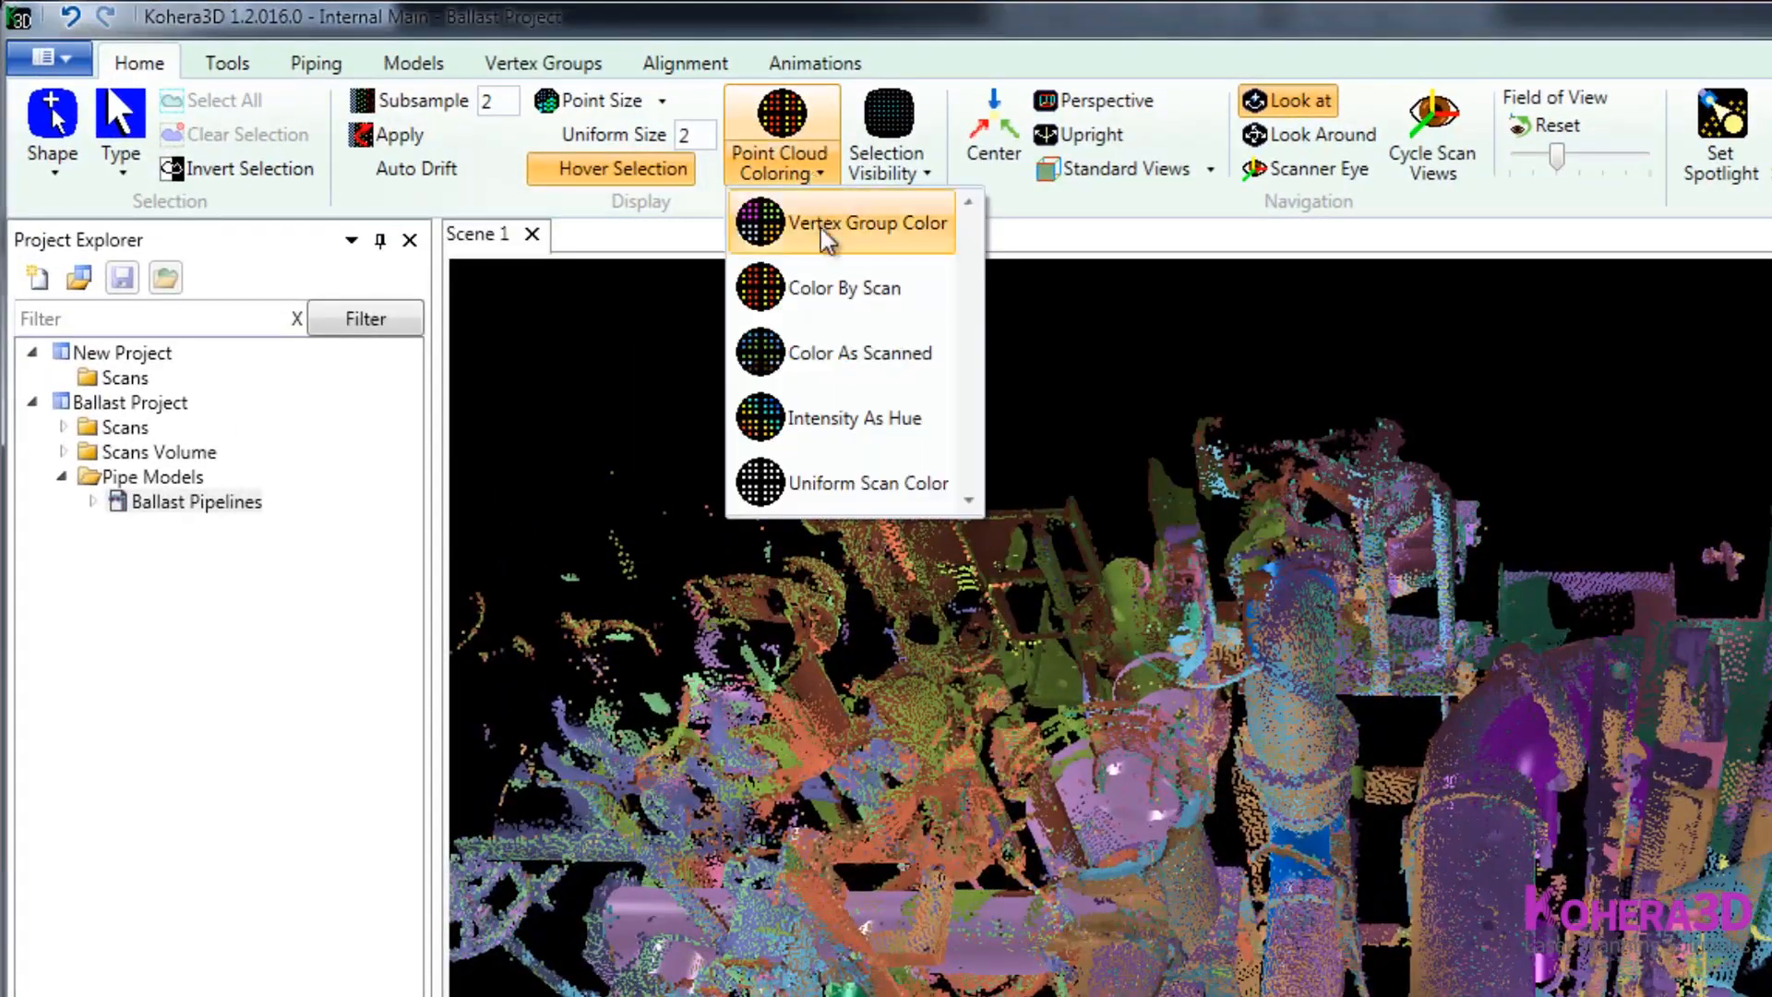
left_click(836, 482)
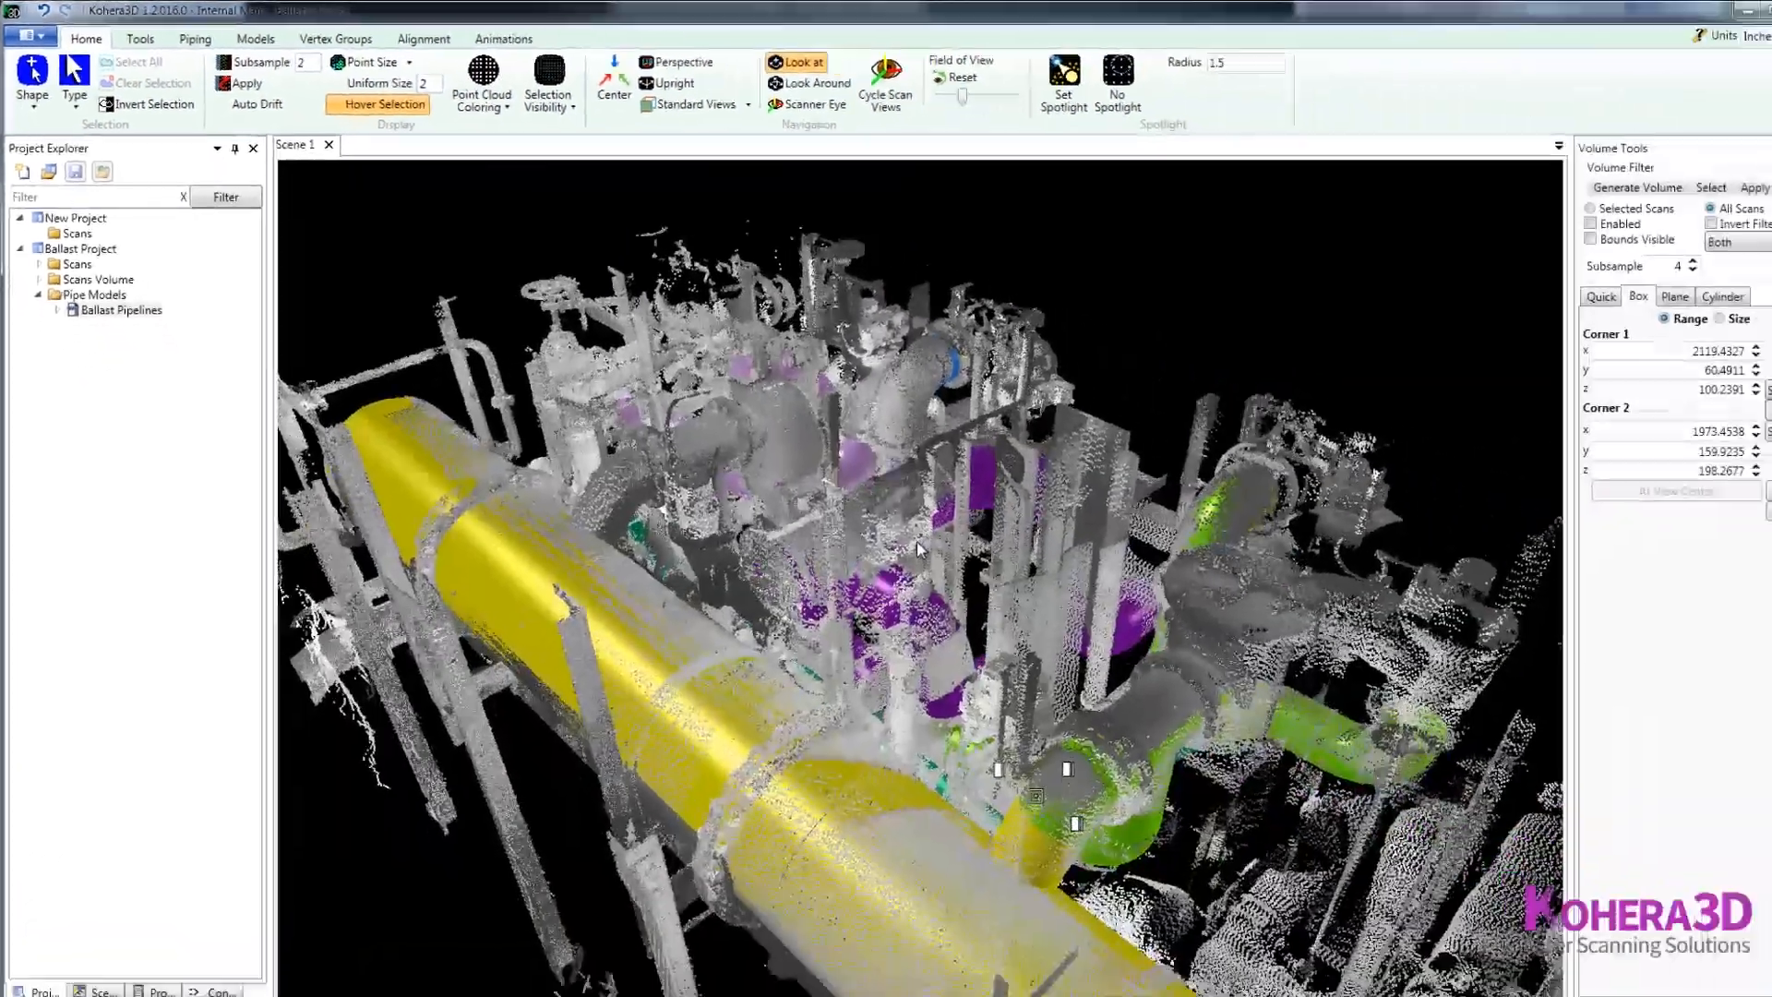
Step: Set the point size mode to Uniform with a uniform size of 1
middle_click_drag(916, 542, 1043, 698)
scroll(1170, 678, "up", 4)
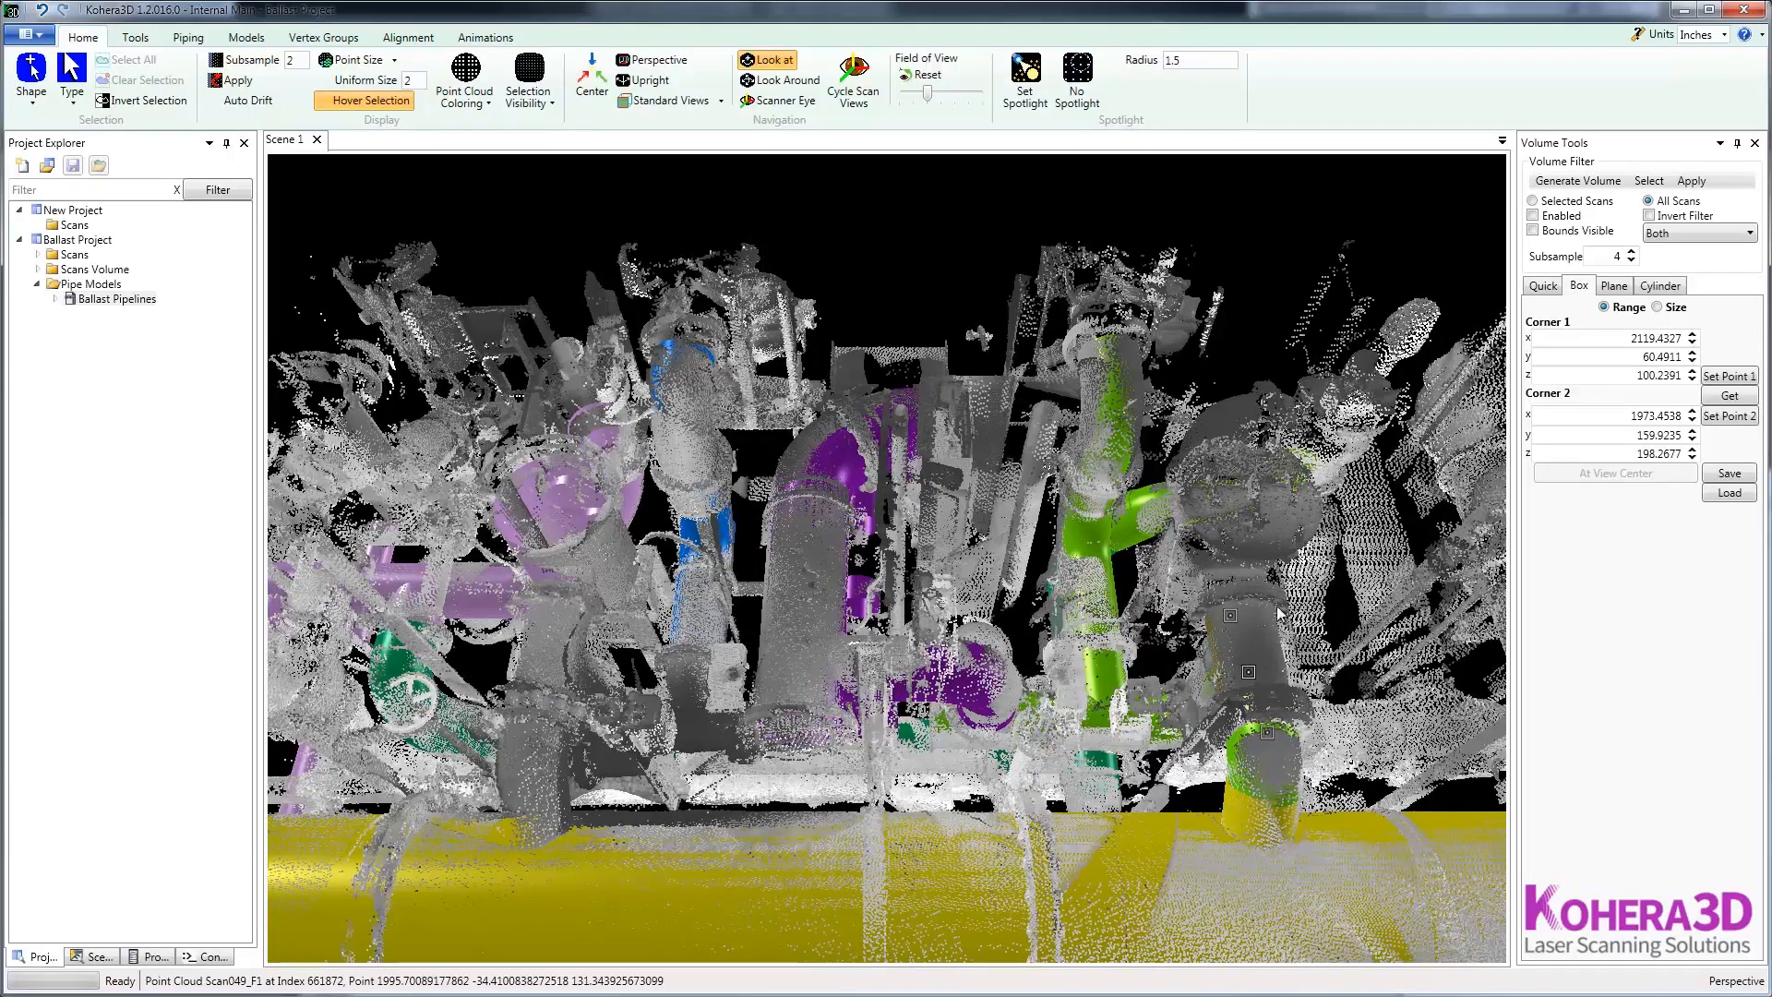
scroll(1286, 475, "down", 2)
middle_click_drag(1285, 489, 1190, 430)
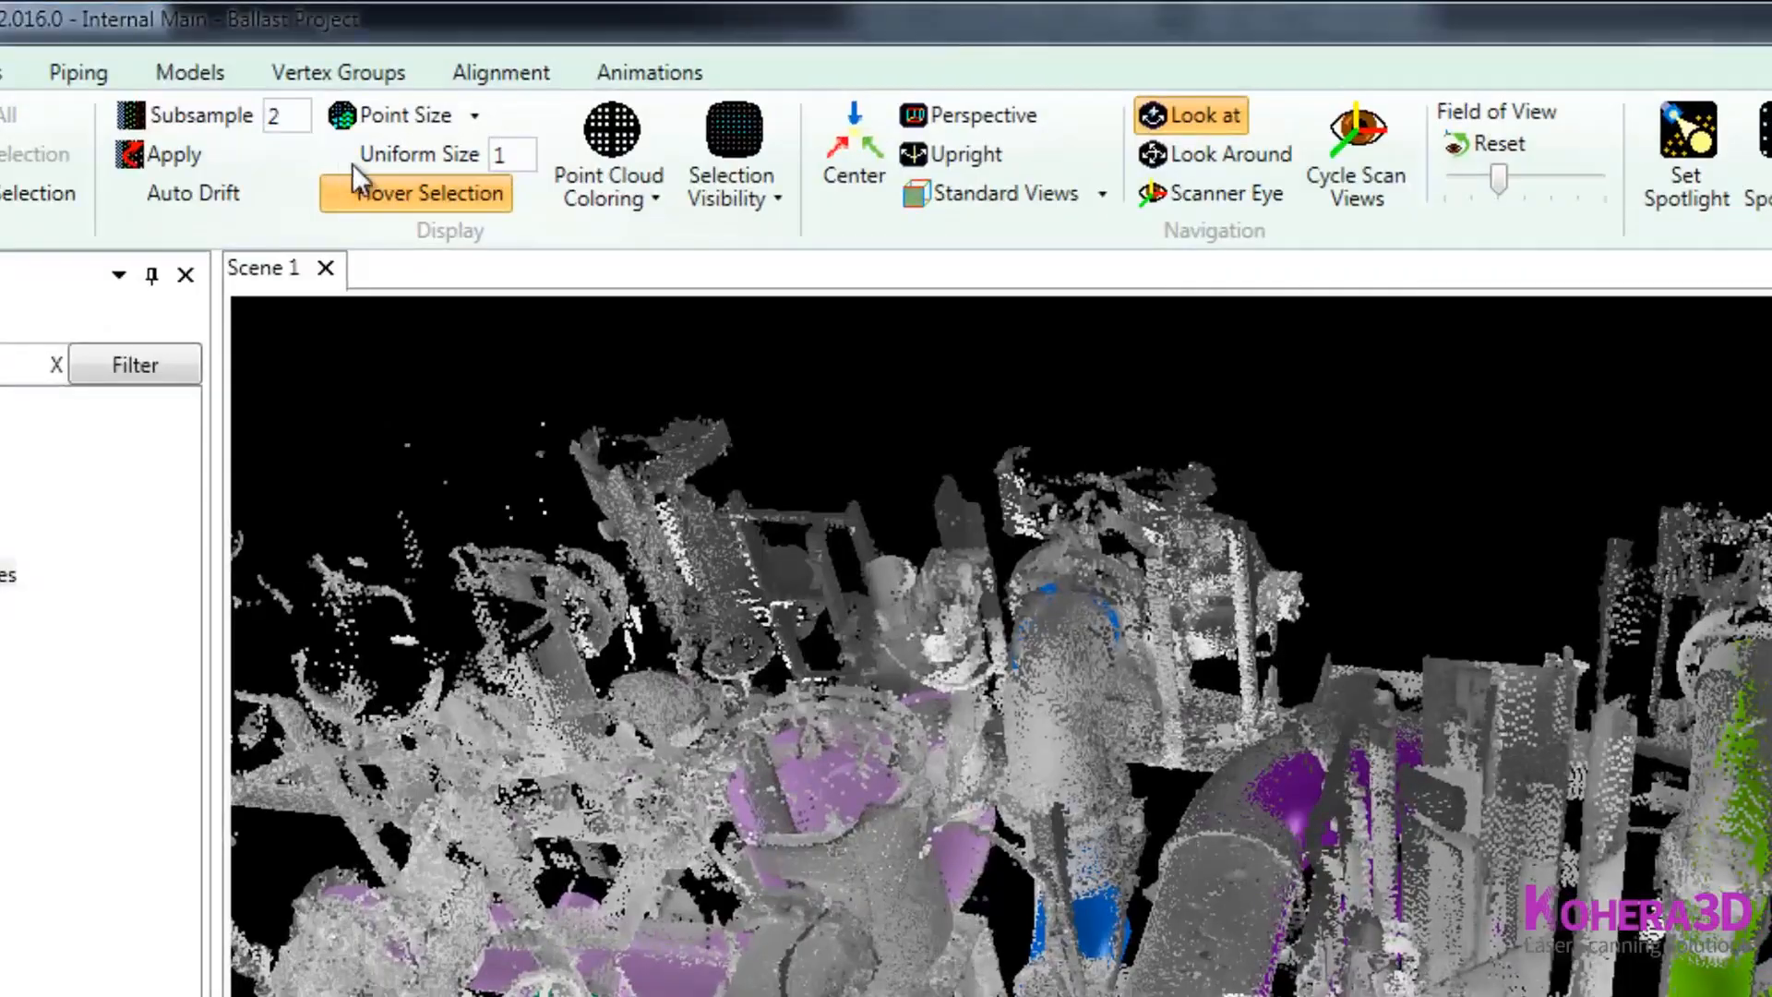
left_click(394, 60)
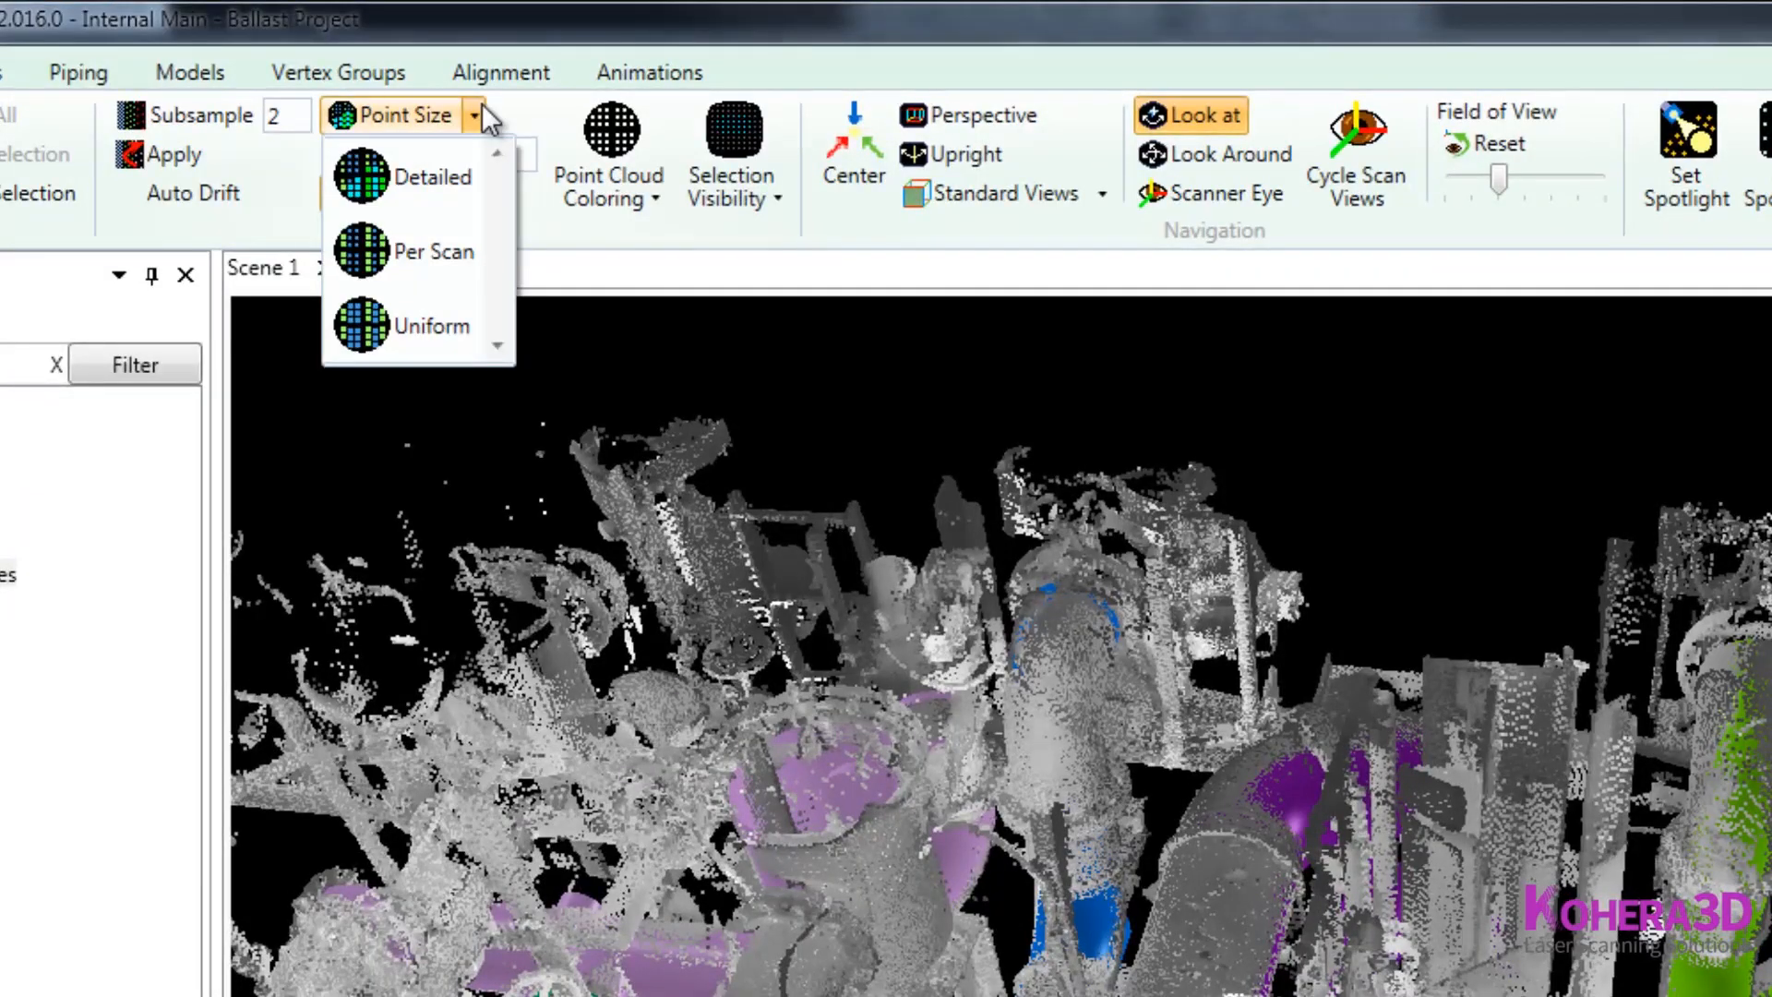
left_click(420, 319)
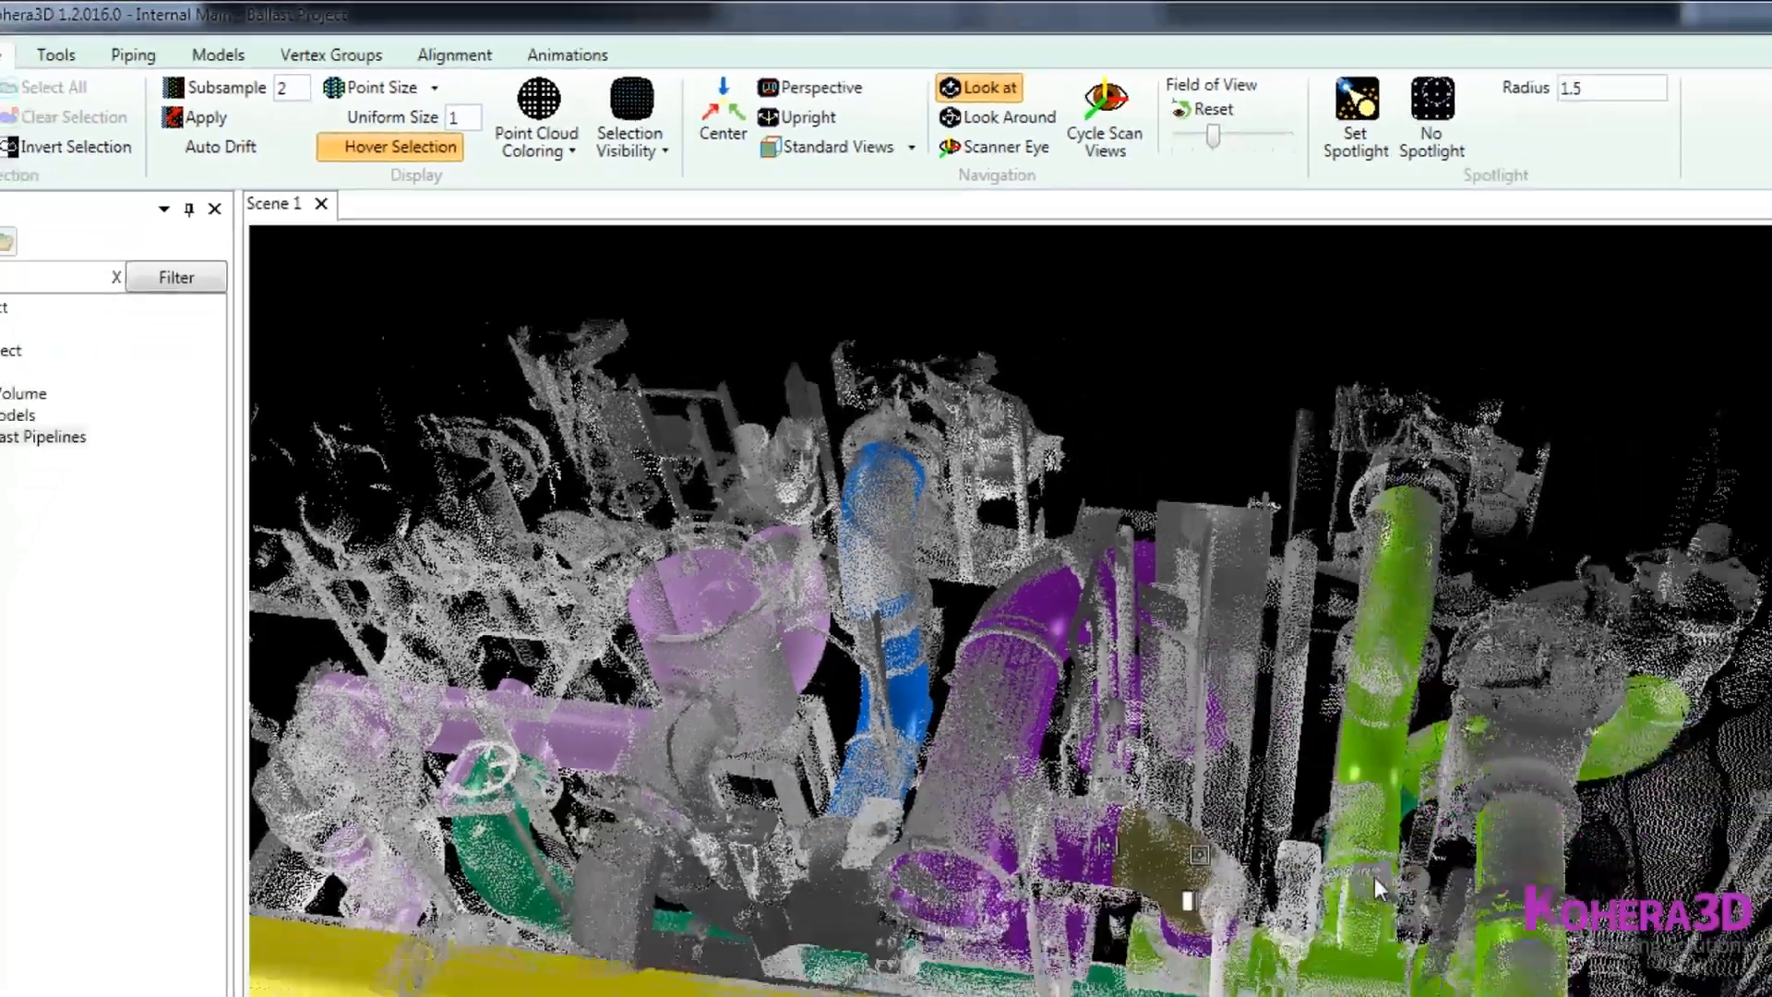
Step: Open the transparency settings and make the pipe models transparent at 0.4
middle_click_drag(1375, 888, 1467, 895)
scroll(1274, 960, "up", 3)
scroll(1276, 792, "down", 3)
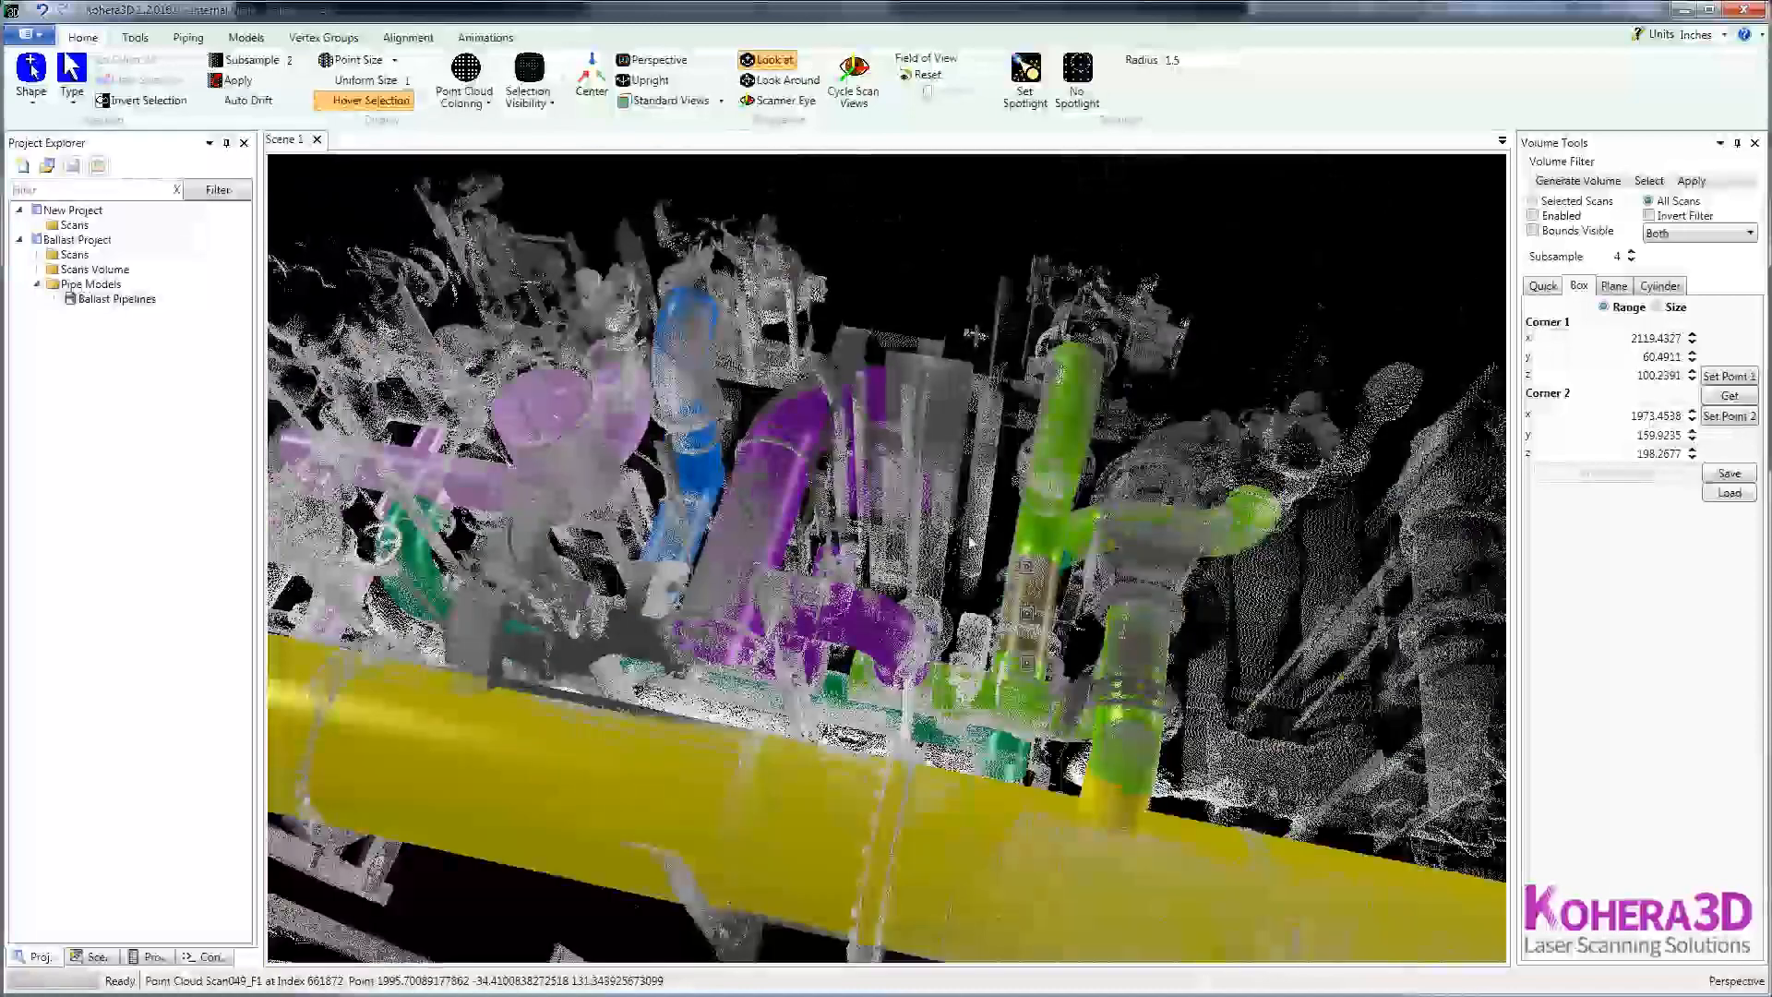
middle_click_drag(971, 543, 772, 337)
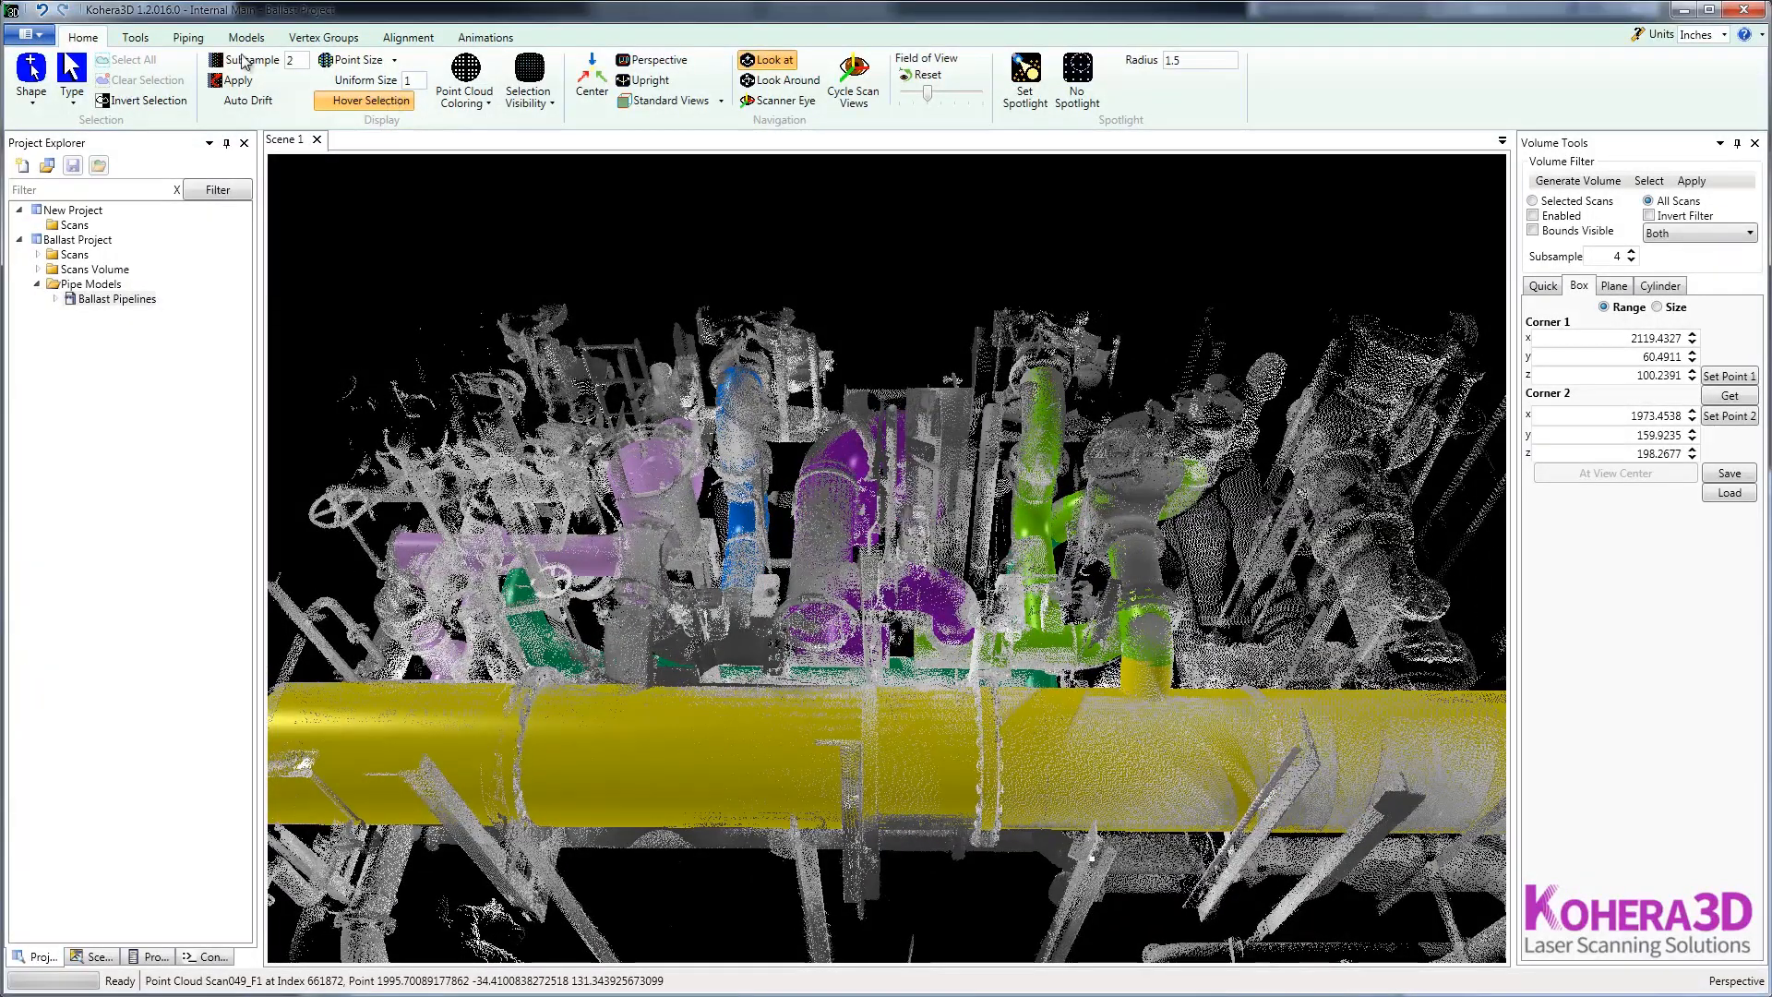
left_click(131, 38)
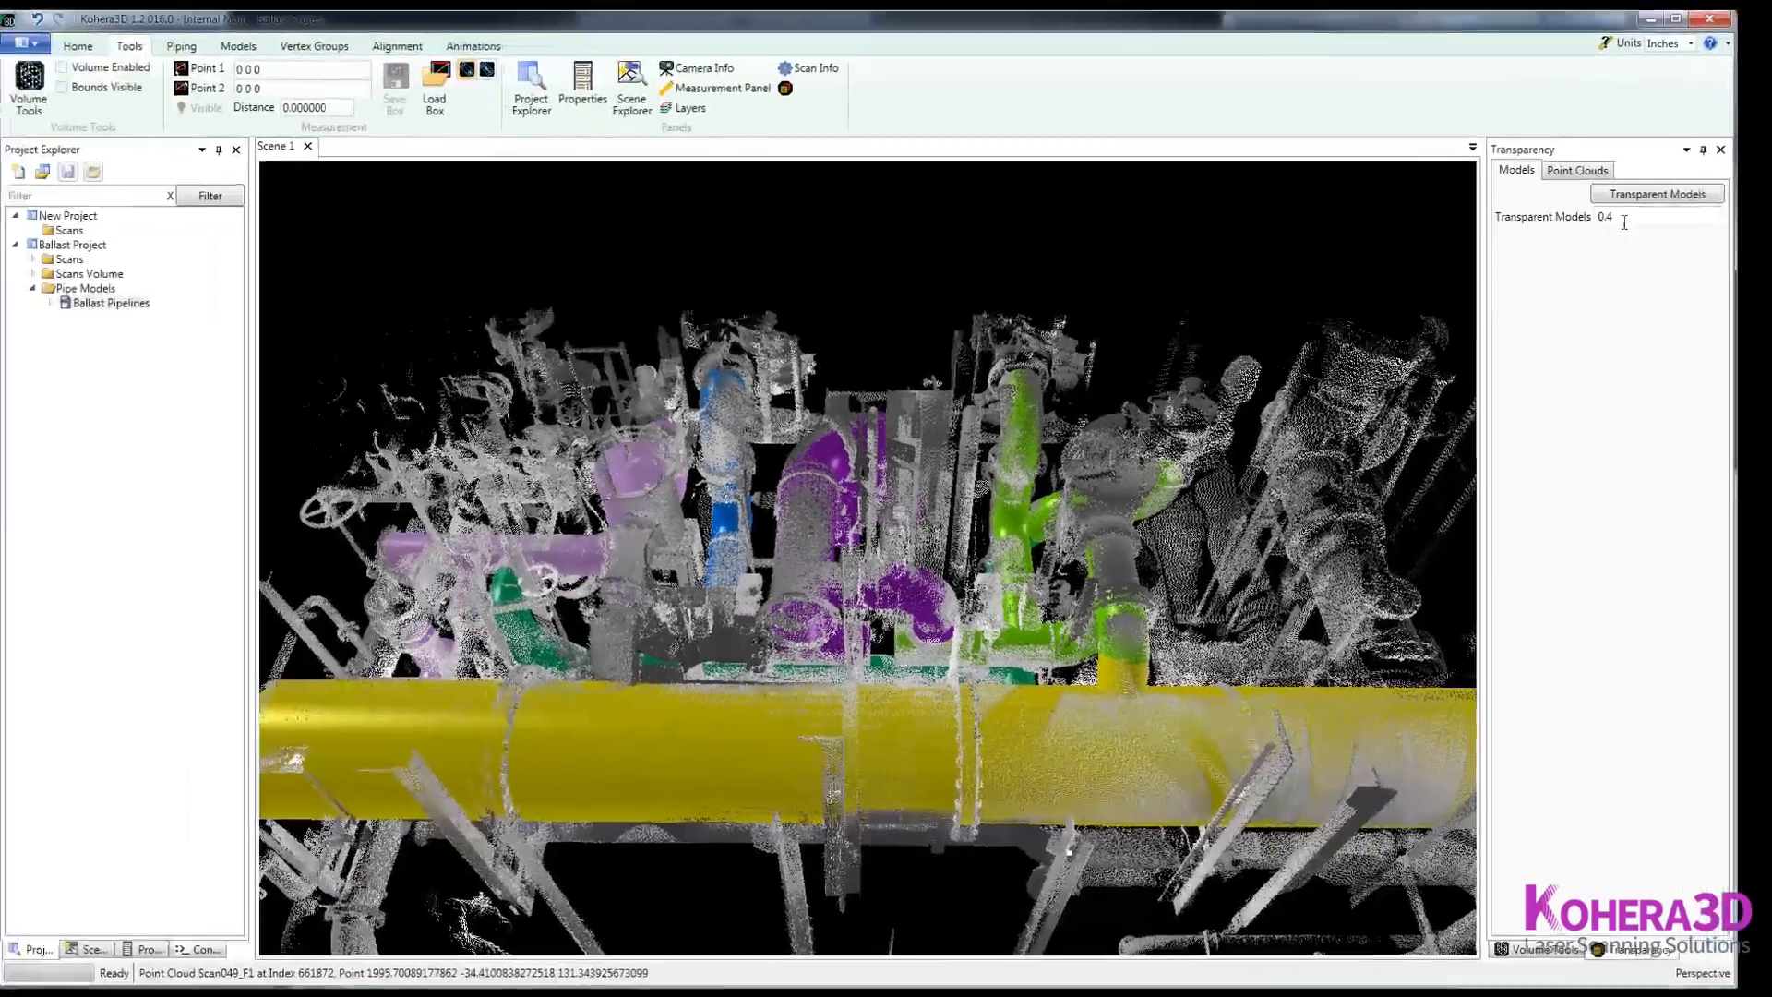
left_click(1661, 196)
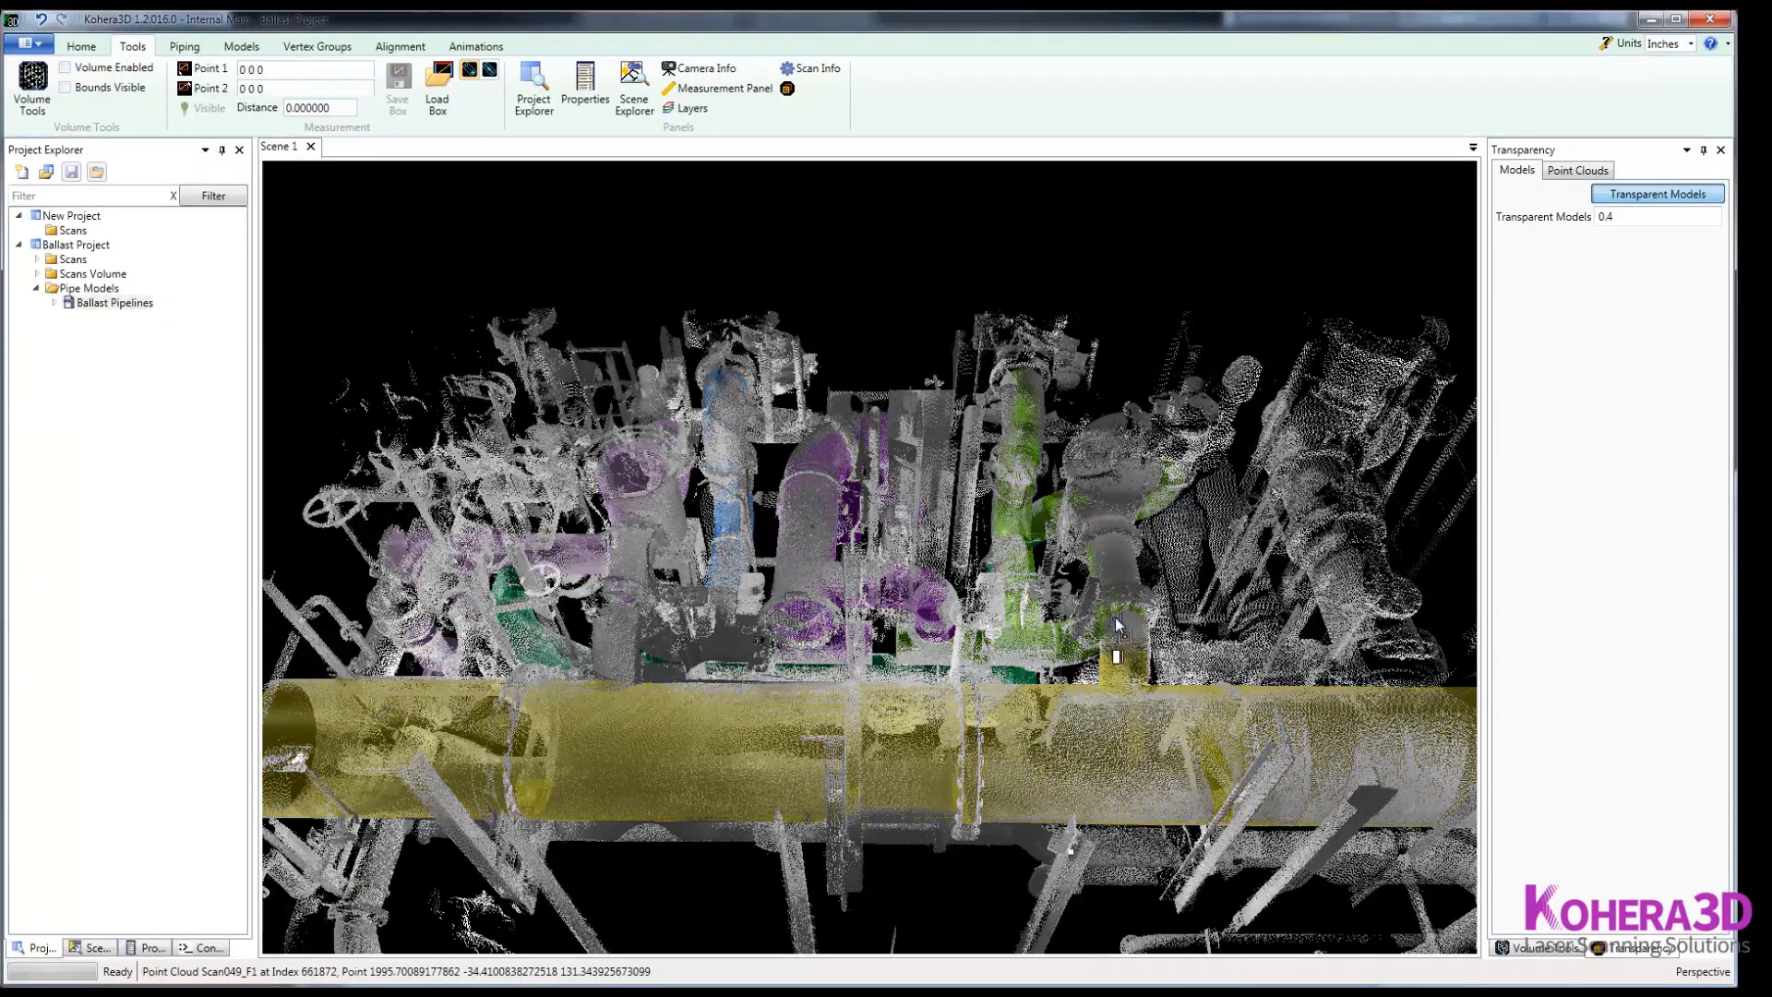
Step: Make the pipe models opaque again and lower the point clouds' minimum-distance alpha to 0.443
scroll(1118, 628, "up", 3)
left_click(1592, 190)
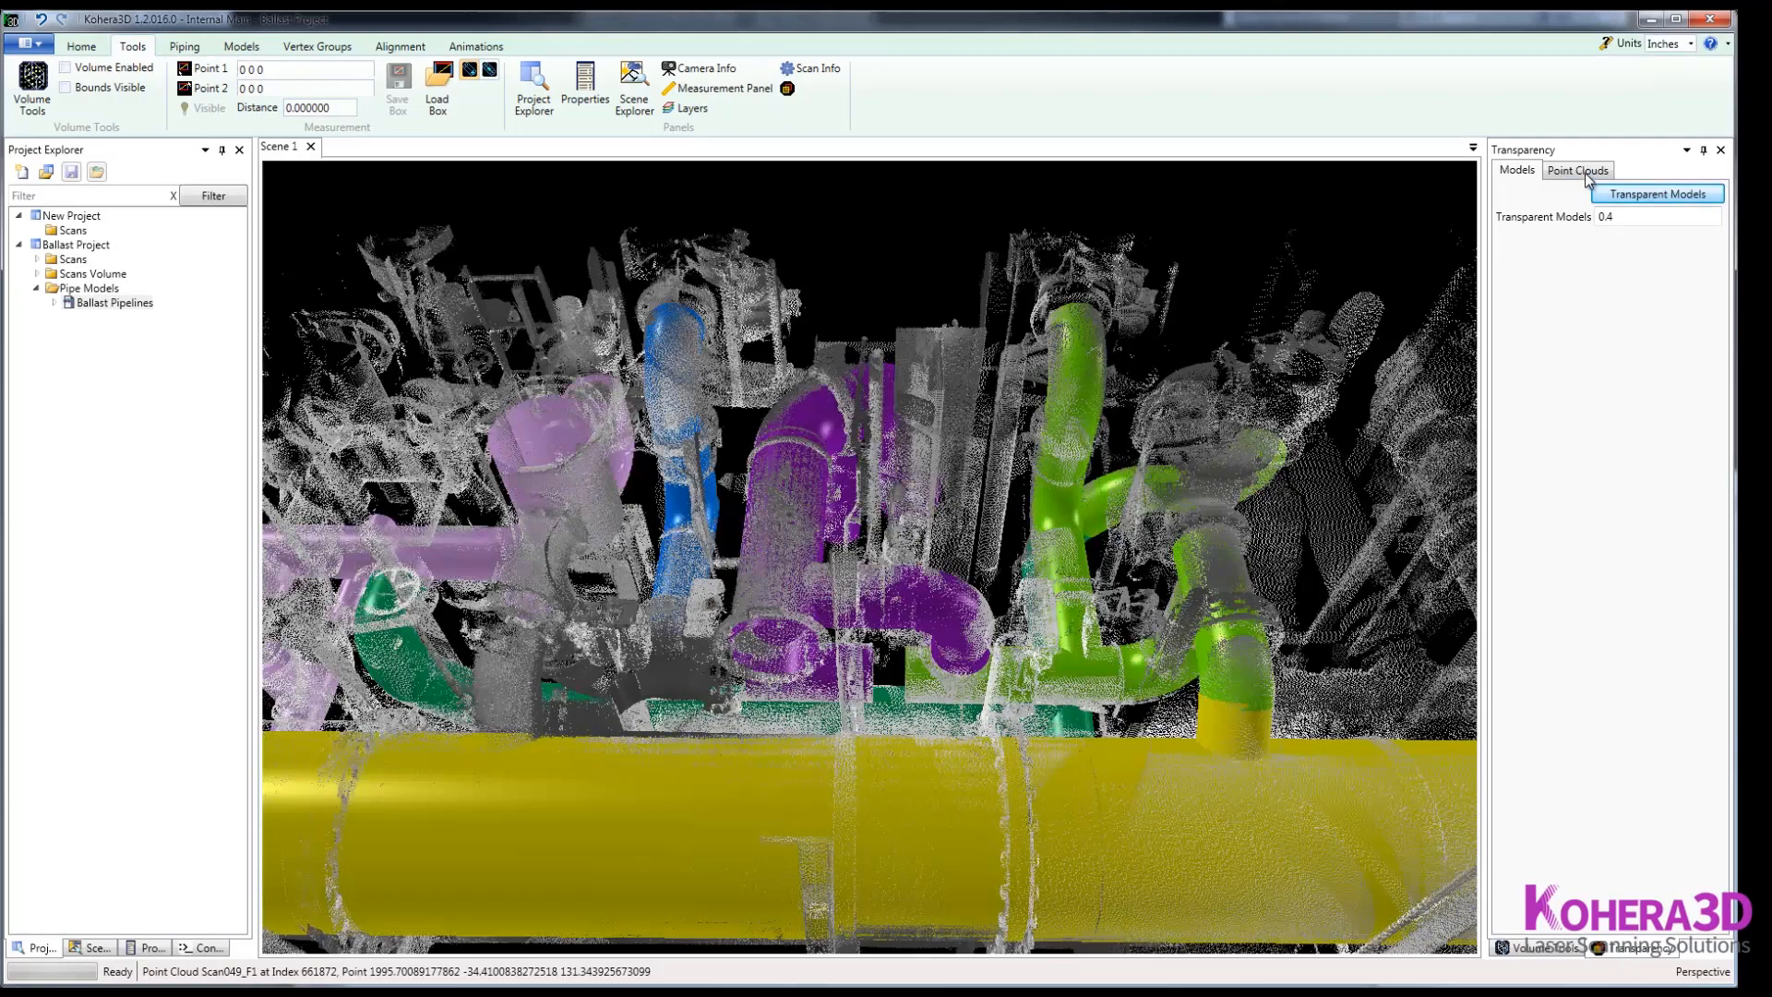
left_click(1585, 172)
left_click(1501, 524)
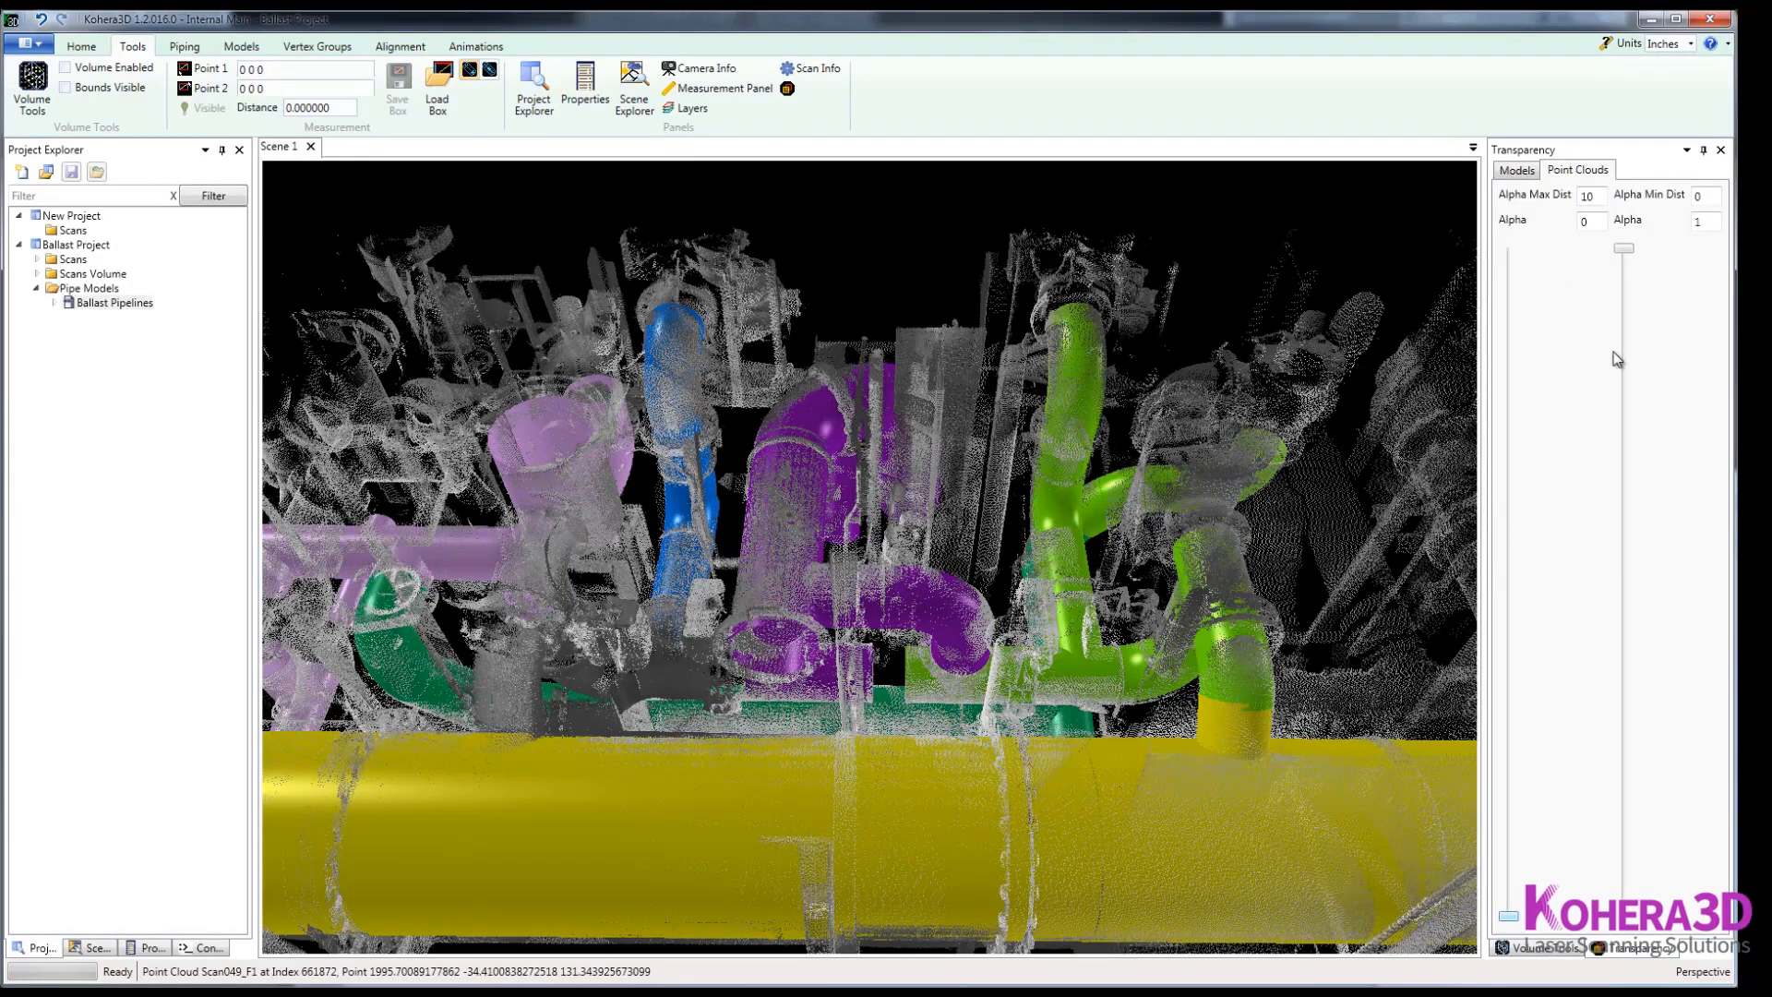
left_click_drag(1624, 247, 1623, 616)
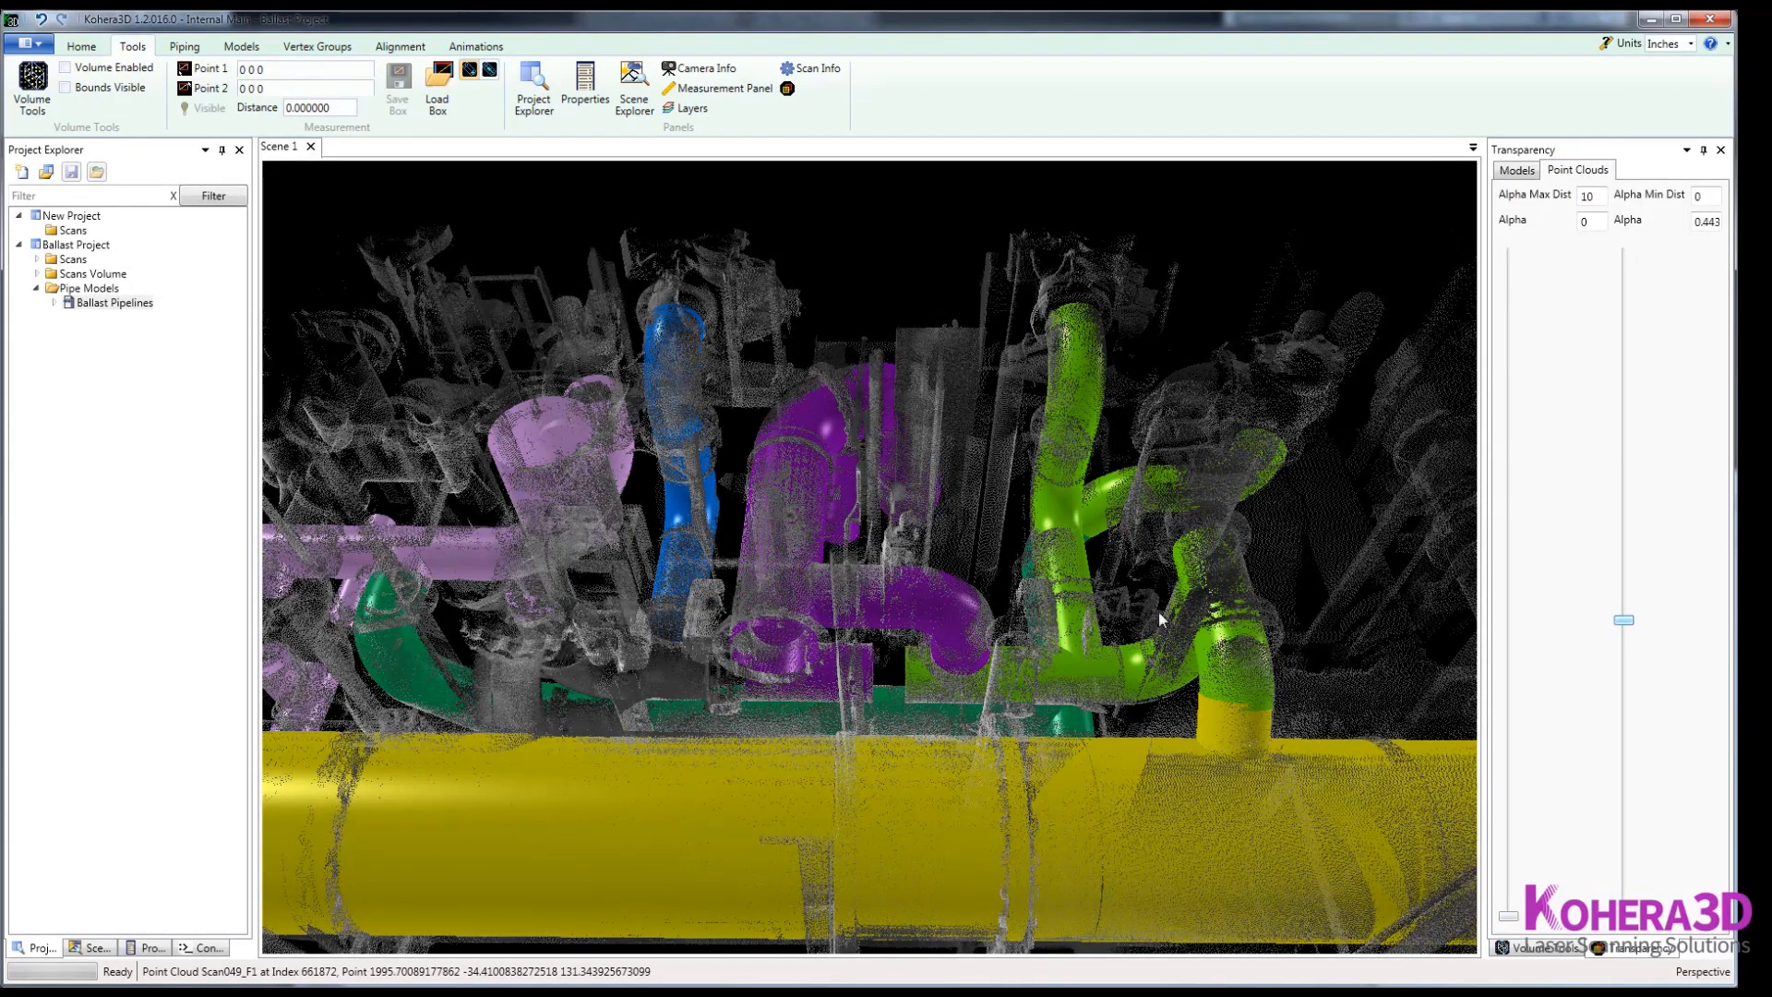
Step: Turn model transparency back on at 0.4 and inspect the scanned piping around and beneath the large yellow pipe
left_click_drag(1159, 611, 956, 556)
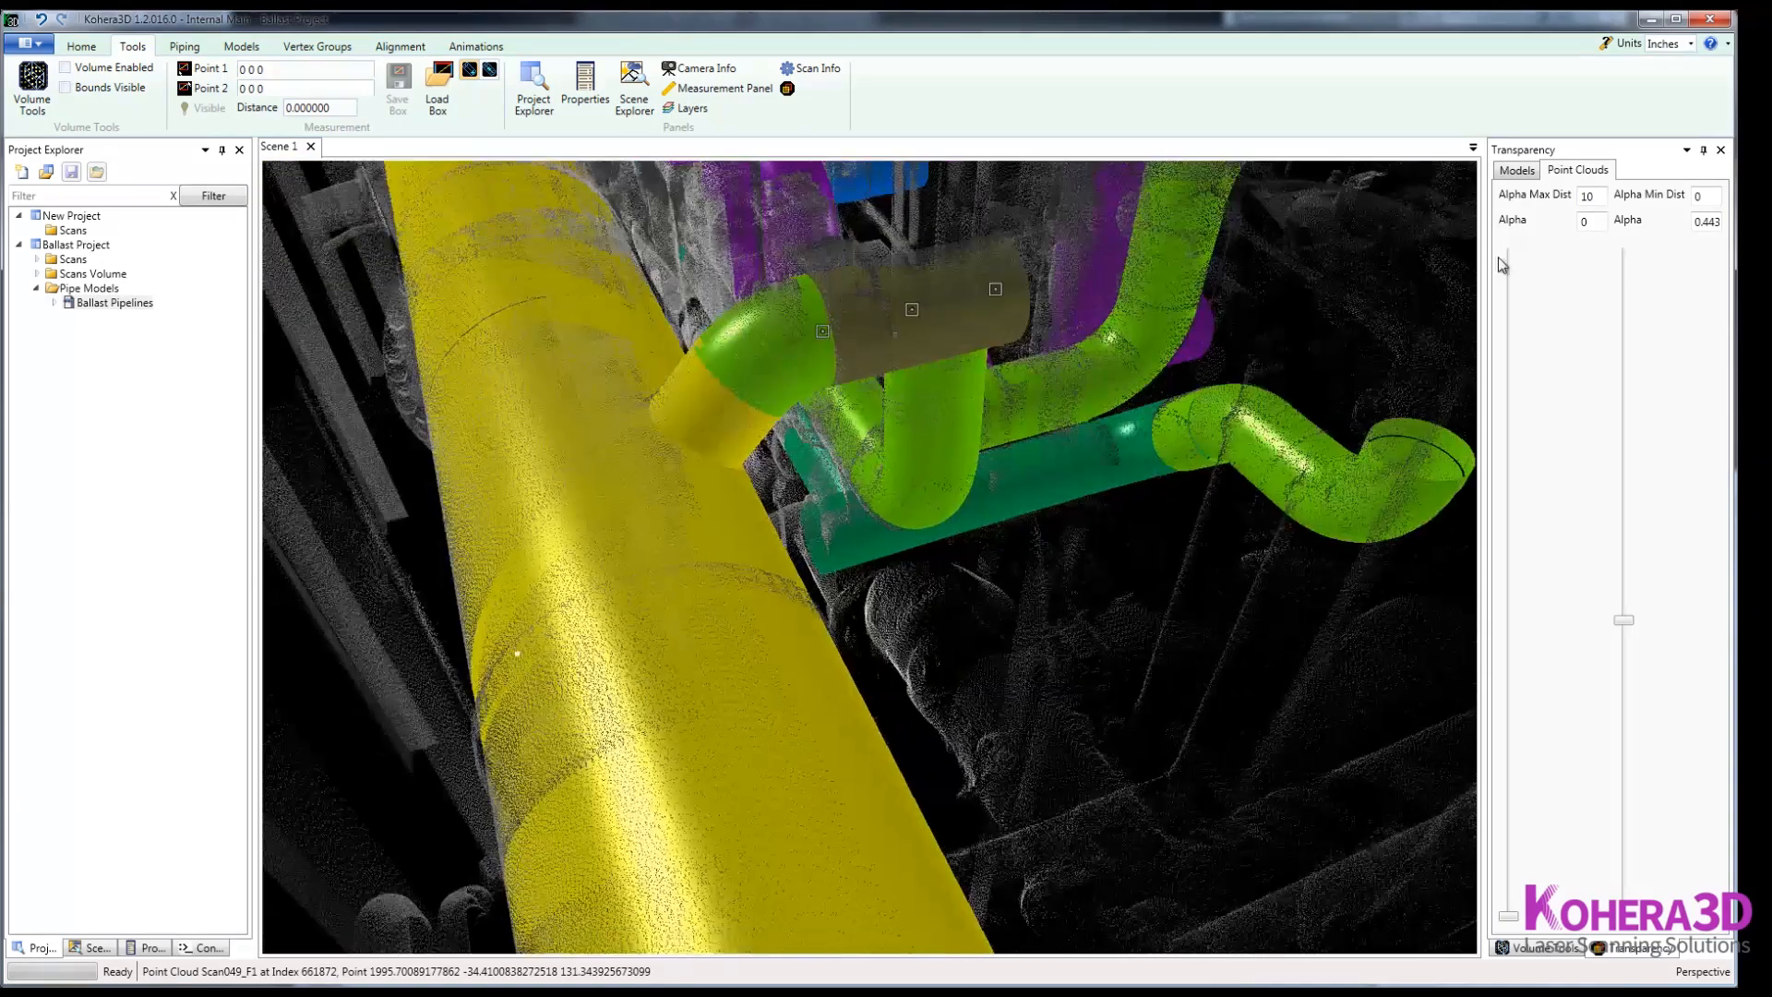
left_click(1516, 170)
left_click(1658, 193)
left_click_drag(1126, 681, 1031, 821)
left_click_drag(1098, 893, 1143, 567)
left_click_drag(1148, 517, 1108, 466)
middle_click_drag(858, 656, 861, 655)
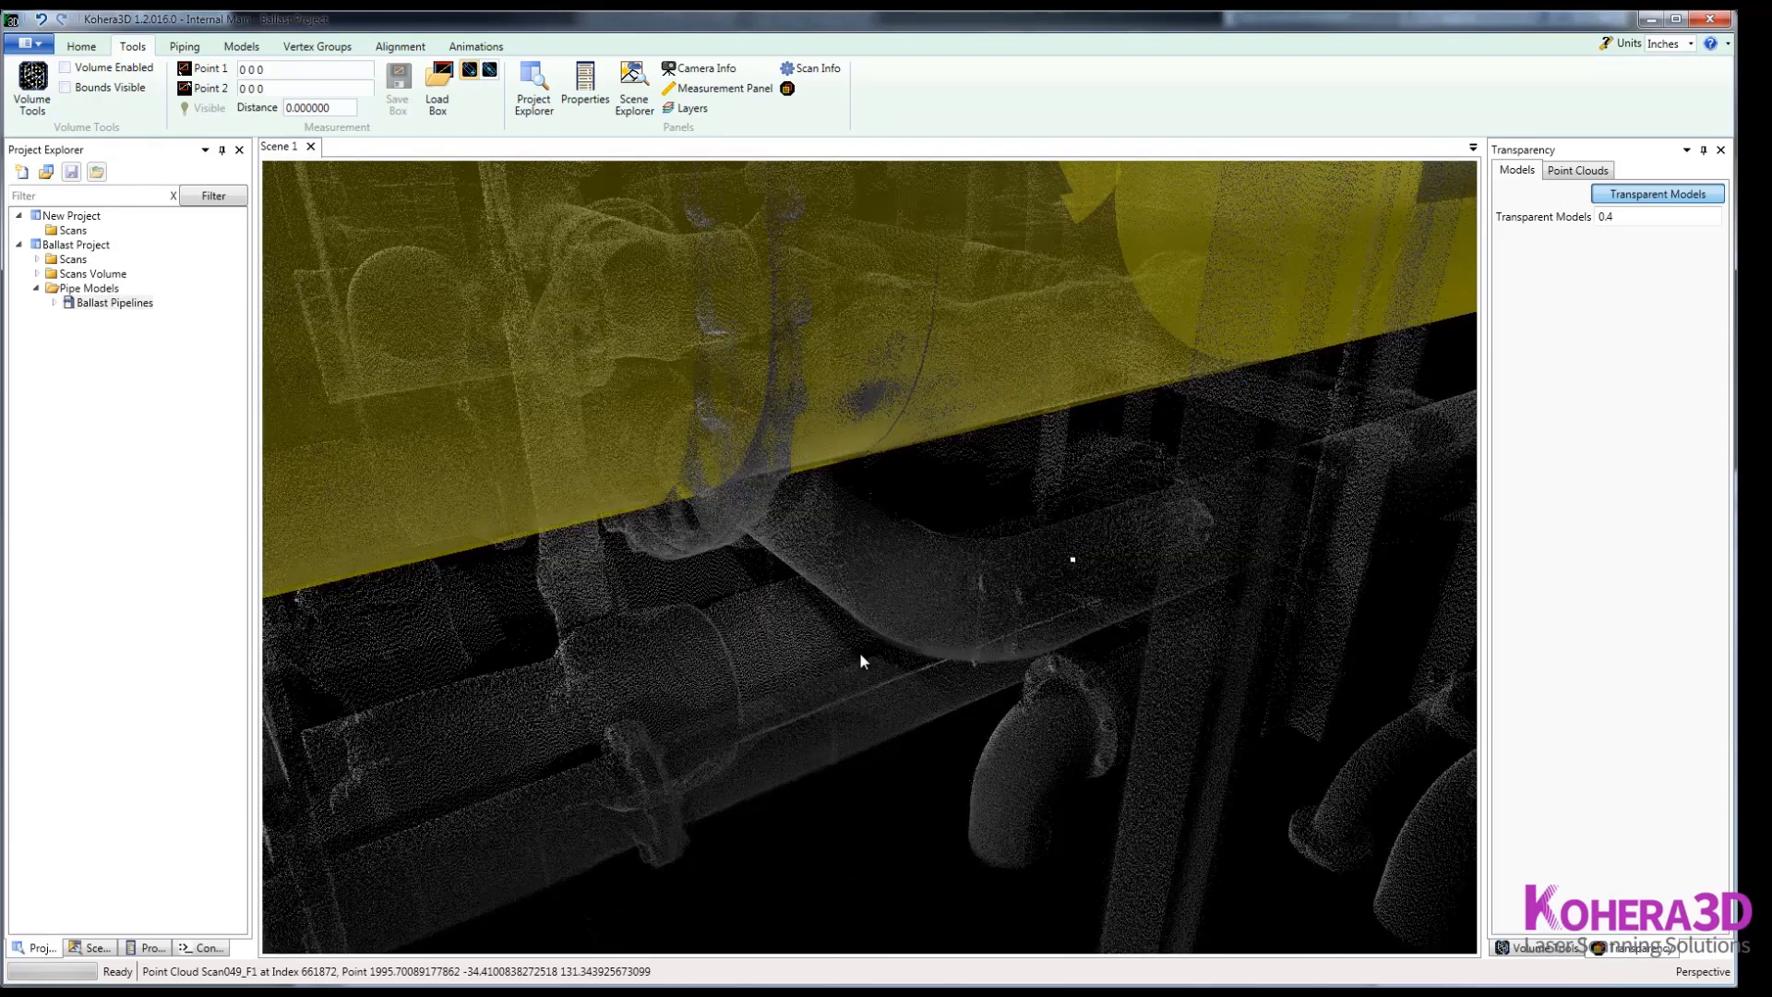